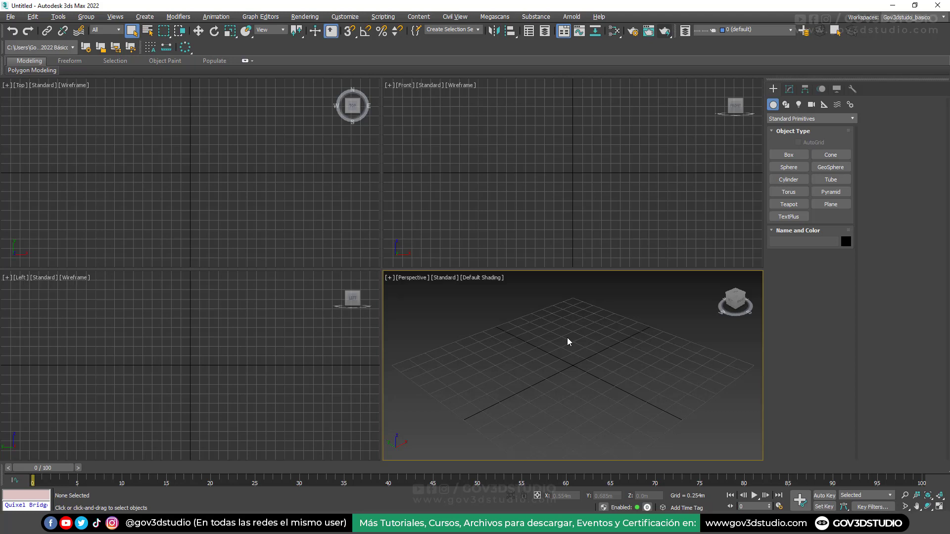
# Draw a freehand open zigzag line with five corner vertices across the back of the grid in a maximized Perspective view
pyautogui.hotkey('alt', 'w')
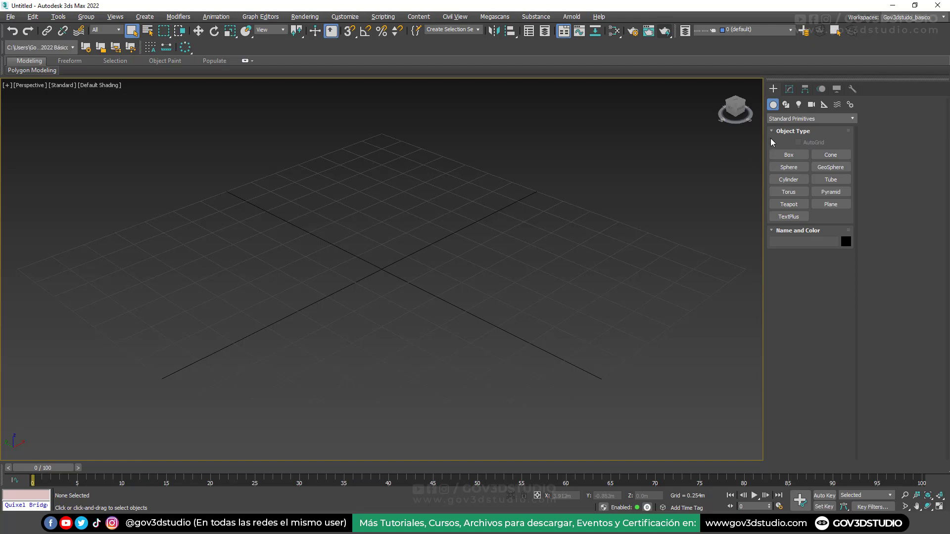
pyautogui.click(786, 105)
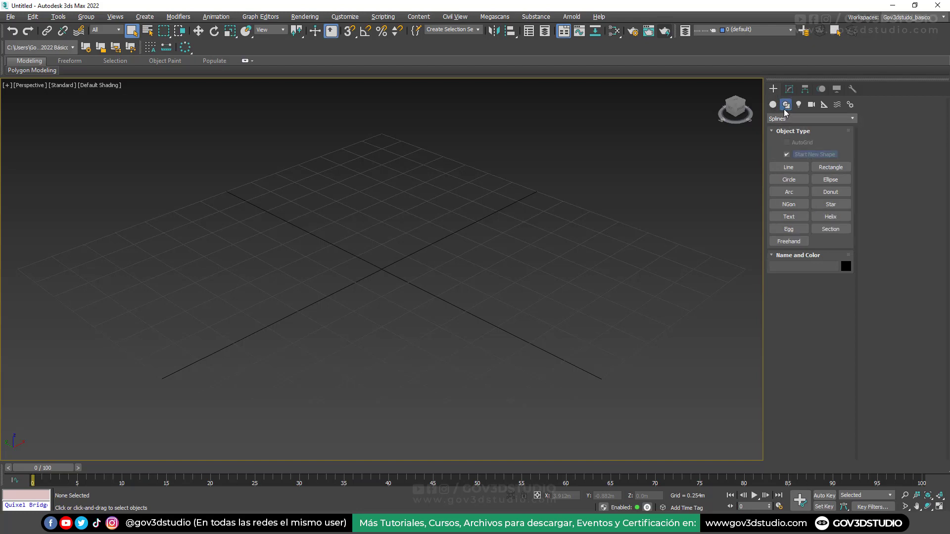
pyautogui.click(786, 169)
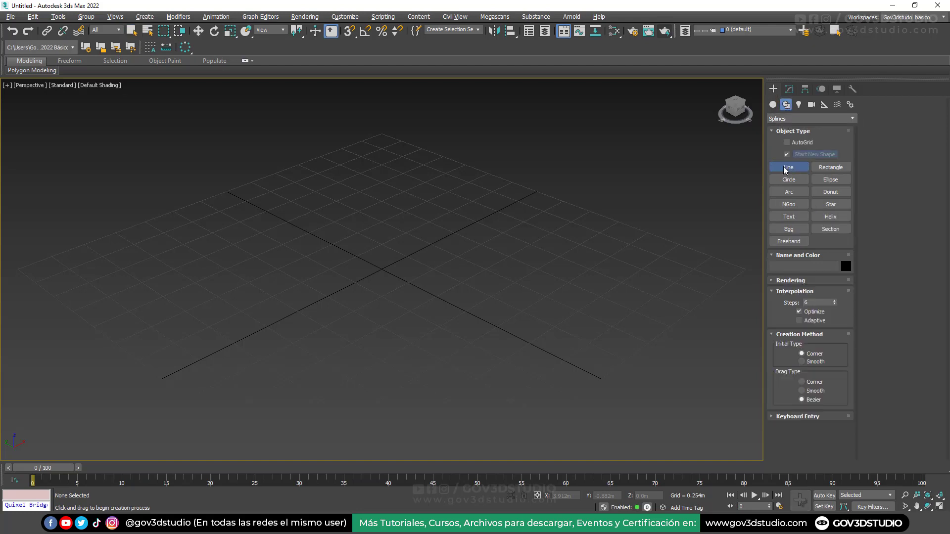
pyautogui.scroll(-2, 430, 233)
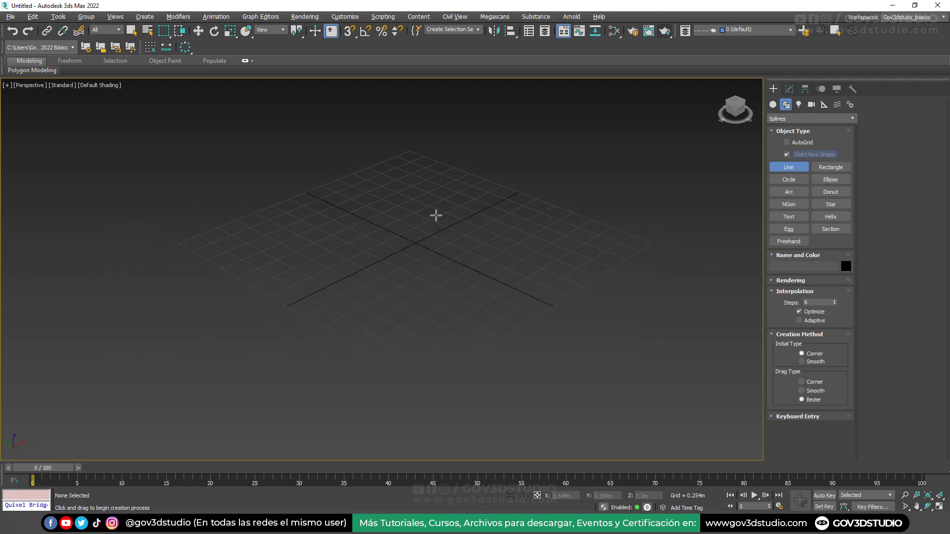
pyautogui.click(407, 132)
pyautogui.click(370, 201)
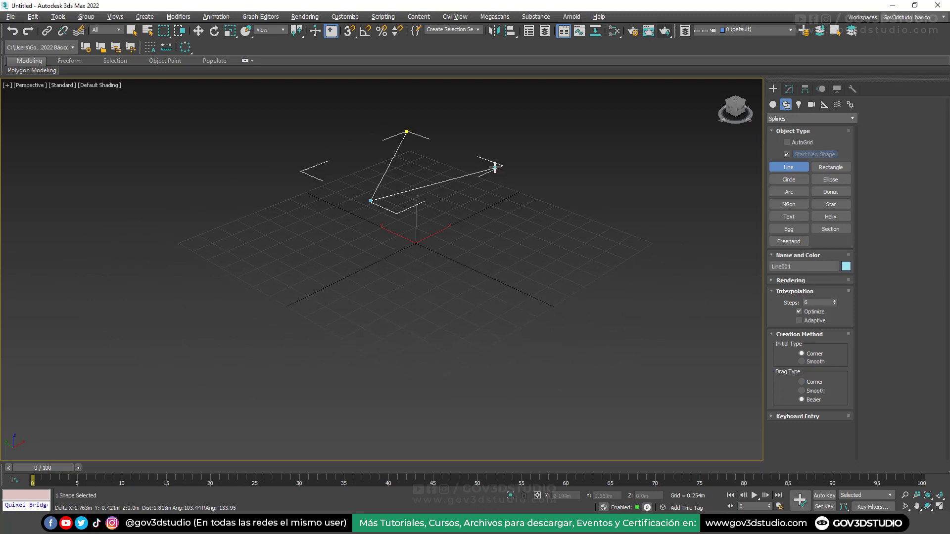
pyautogui.click(495, 168)
pyautogui.click(454, 212)
pyautogui.click(558, 181)
pyautogui.rightClick(584, 206)
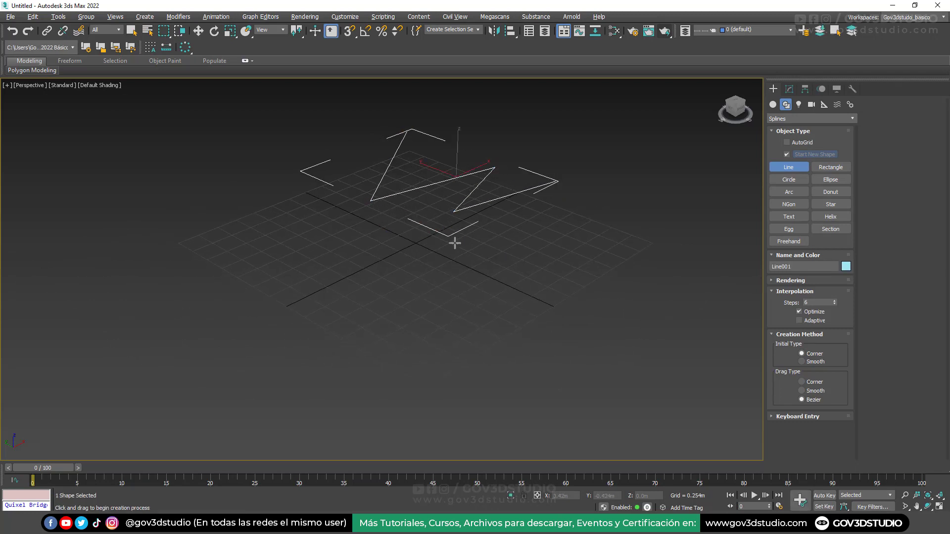
# Turn on 3D snapping and enable Vertex snapping in addition to Grid Points
pyautogui.click(349, 33)
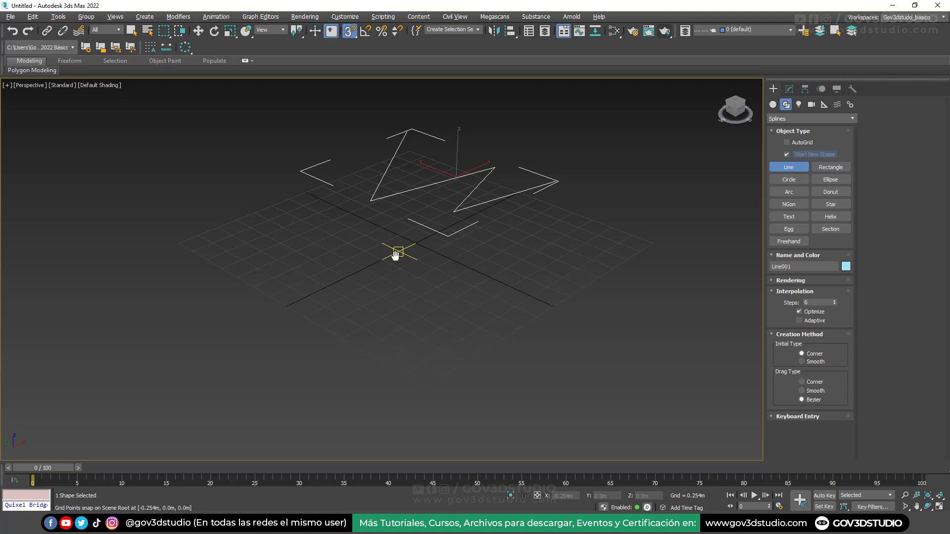
pyautogui.scroll(3, 395, 254)
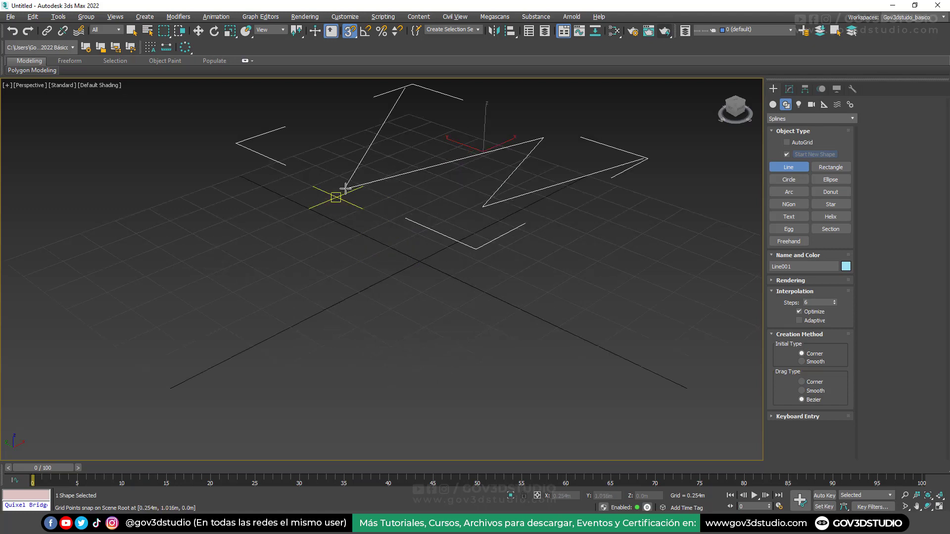
pyautogui.rightClick(349, 31)
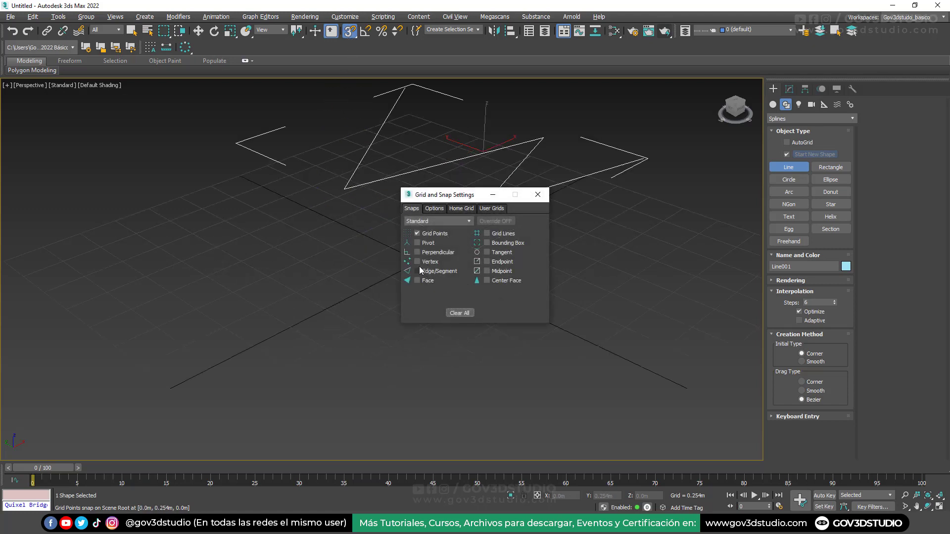
pyautogui.click(538, 194)
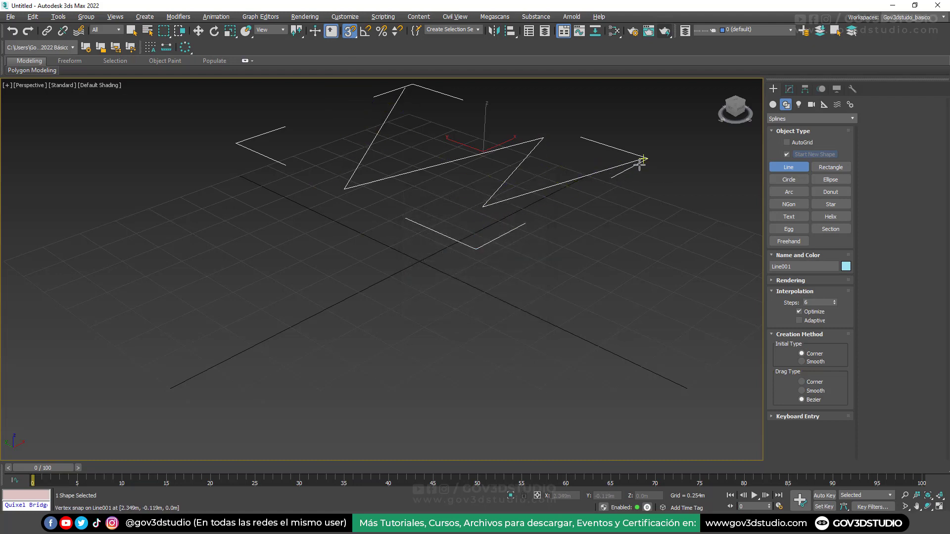
# Disable Vertex snapping in the grid and snap settings, keeping only Grid Points enabled
pyautogui.rightClick(350, 32)
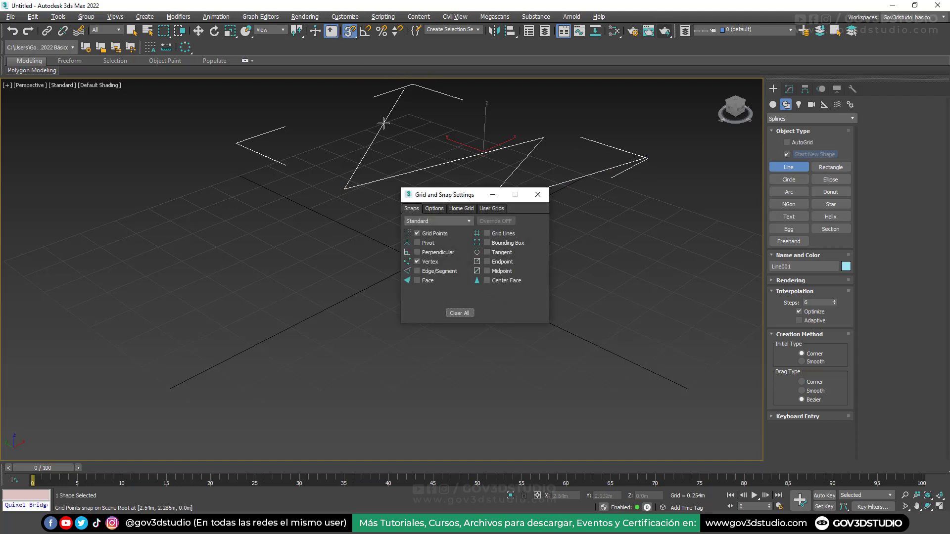
pyautogui.click(417, 261)
pyautogui.click(539, 197)
# Draw an open, straight-sided S-shaped line with six corner vertices snapped to grid points, in front of the zigzag and starting at -0.254 m, 1.524 m
pyautogui.scroll(-2, 498, 223)
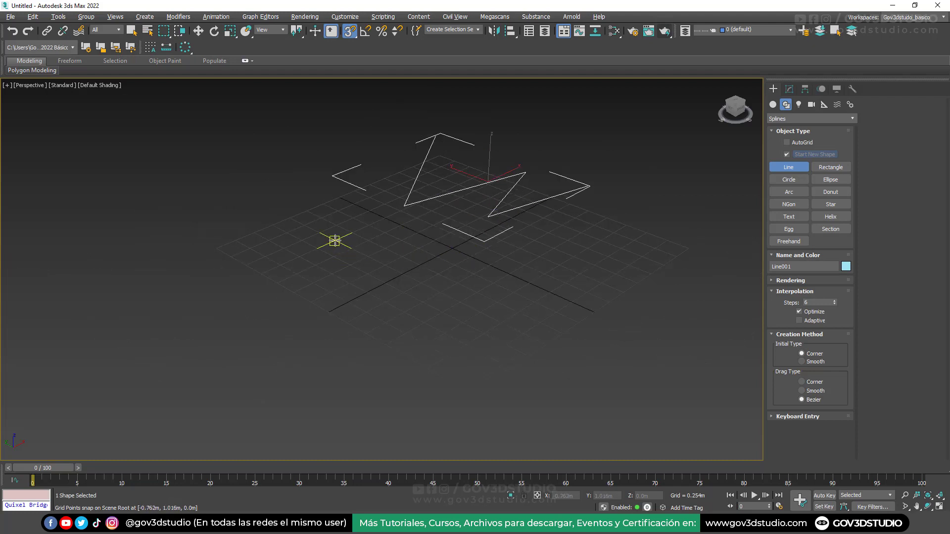
pyautogui.scroll(2, 293, 275)
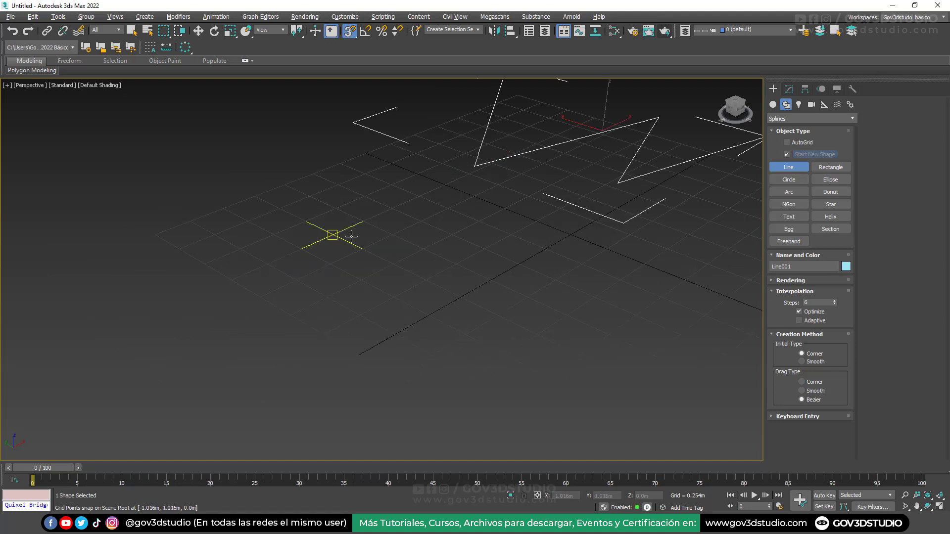
pyautogui.scroll(-2, 332, 235)
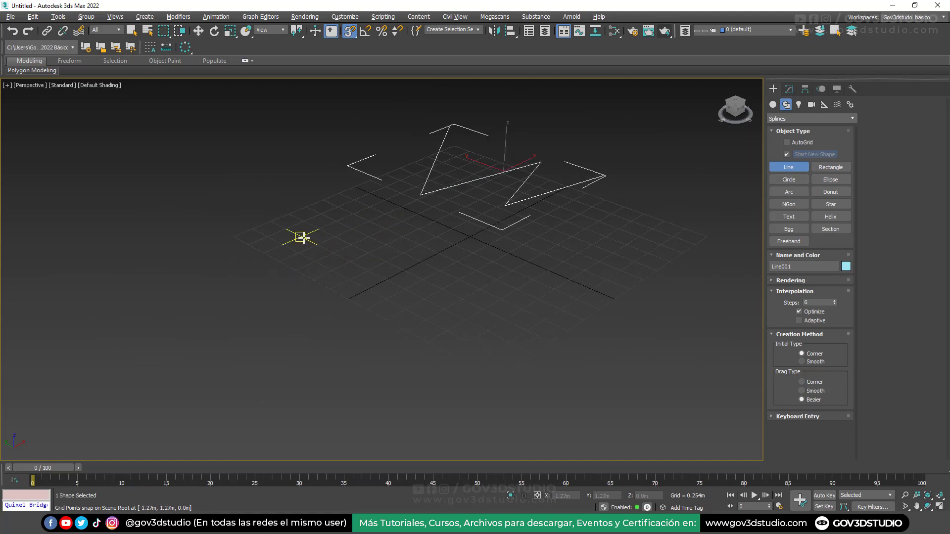
pyautogui.scroll(2, 321, 213)
pyautogui.click(374, 189)
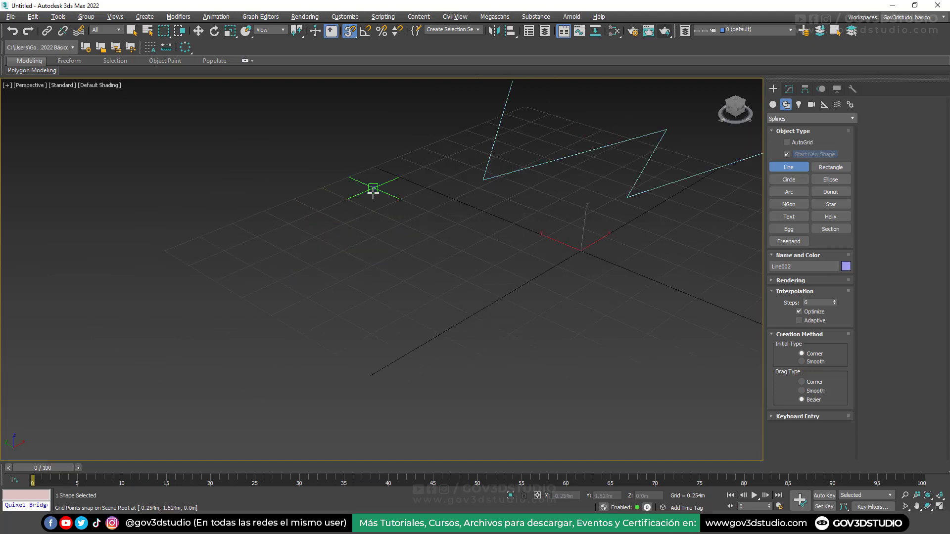
pyautogui.click(232, 253)
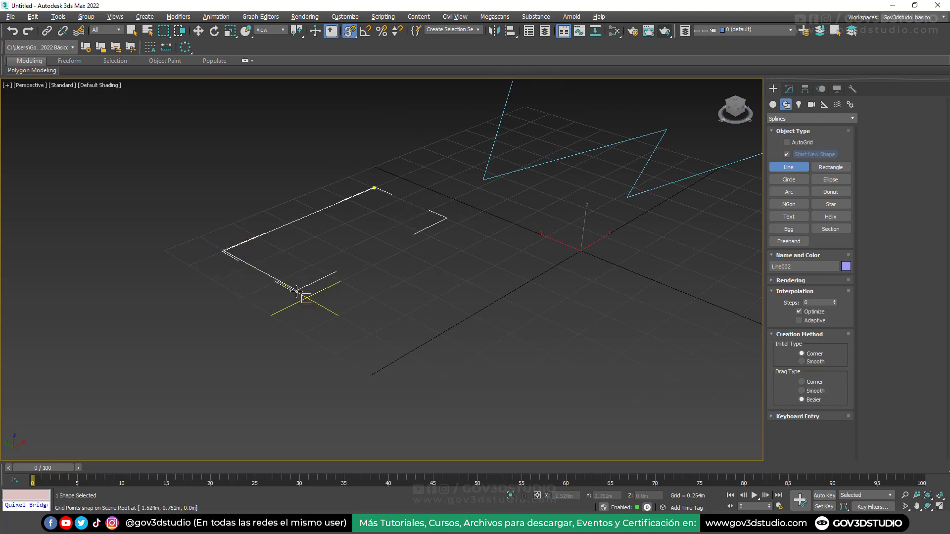
pyautogui.click(311, 297)
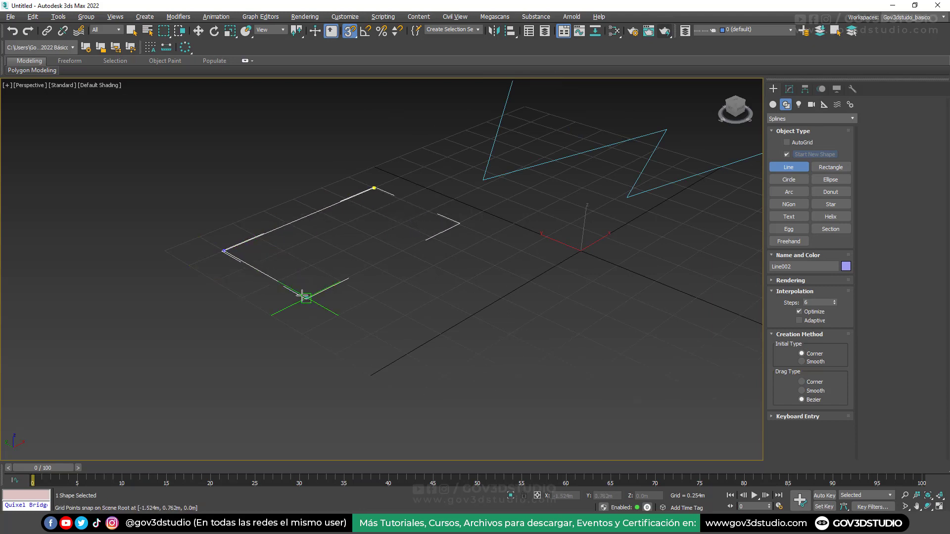
pyautogui.click(457, 224)
pyautogui.click(522, 251)
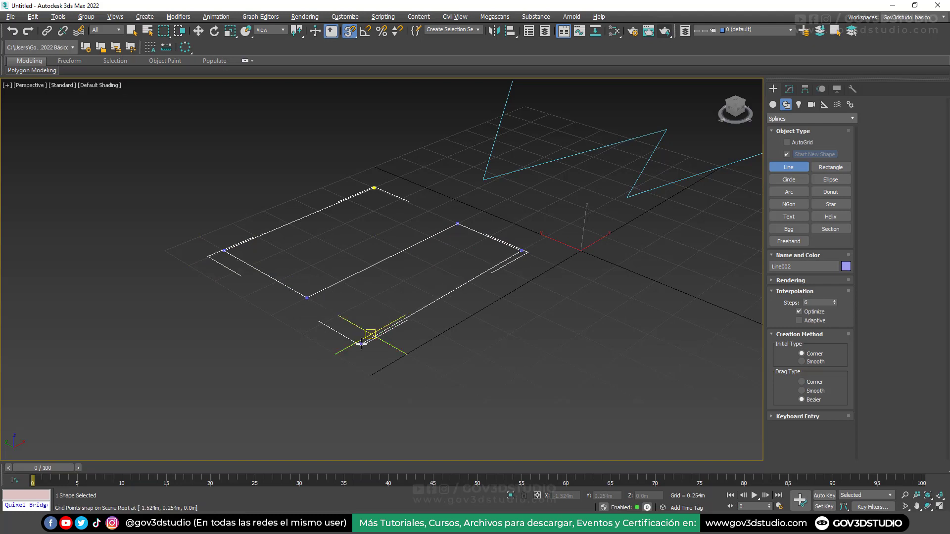
pyautogui.click(371, 334)
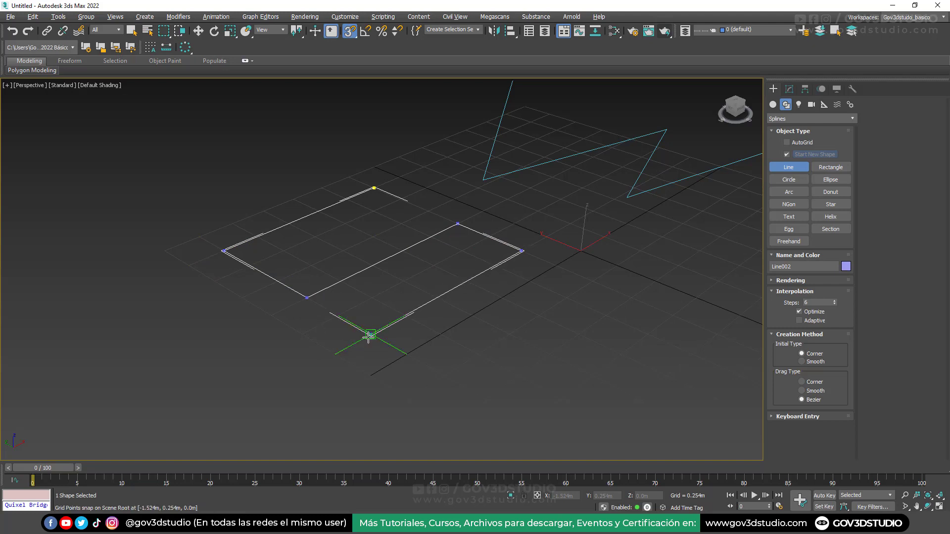
pyautogui.rightClick(319, 277)
# Draw an open, curved S-shaped line with six grid-snapped vertices and Bezier bends on the front part of the grid, starting at -0.254 m, -0.254 m
pyautogui.scroll(-2, 486, 236)
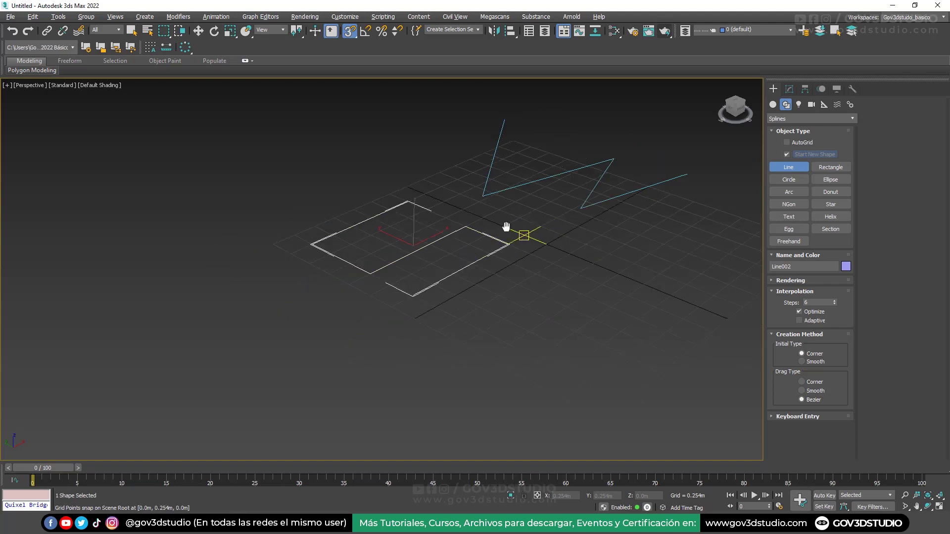
pyautogui.moveTo(507, 227); pyautogui.dragTo(401, 223, button='middle')
pyautogui.scroll(2, 451, 231)
pyautogui.scroll(-2, 437, 238)
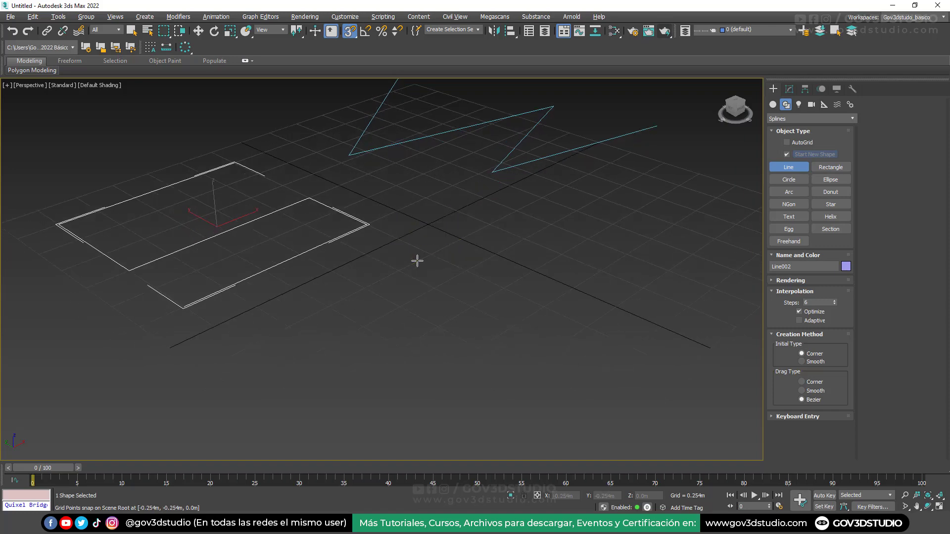
pyautogui.scroll(2, 417, 249)
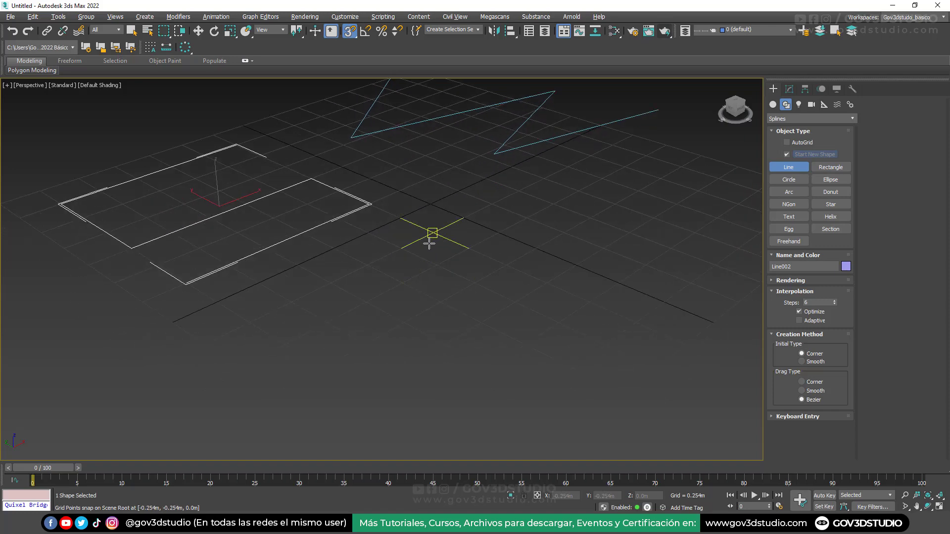
pyautogui.scroll(-2, 432, 237)
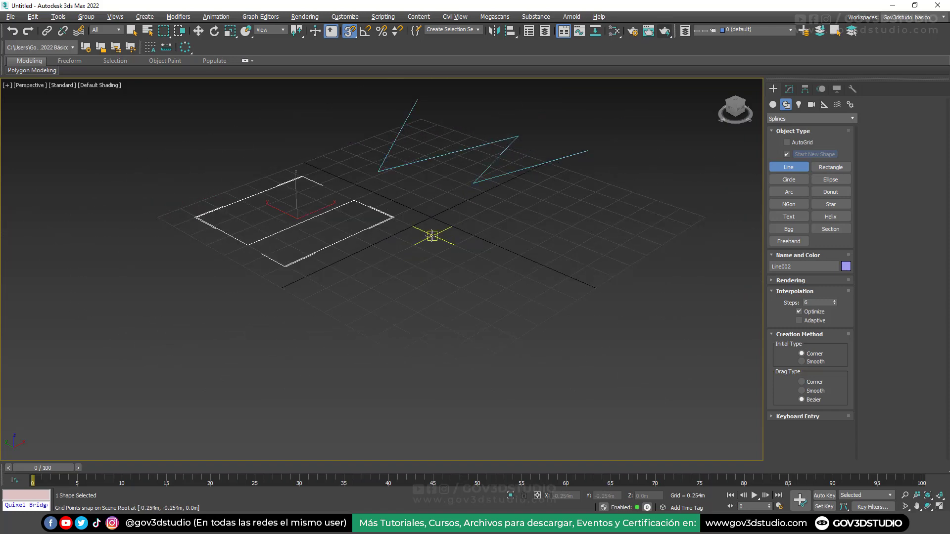
pyautogui.click(432, 236)
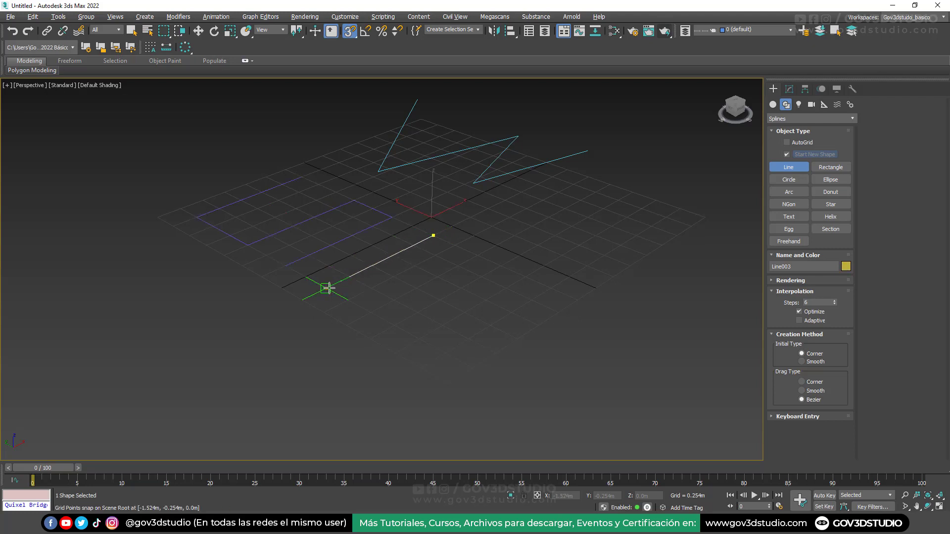
pyautogui.moveTo(329, 287); pyautogui.dragTo(322, 346)
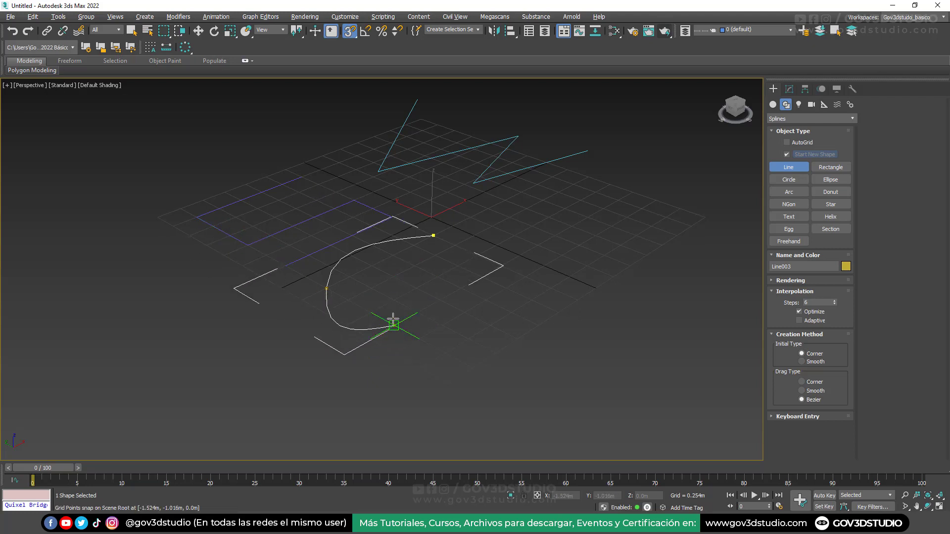
pyautogui.click(396, 320)
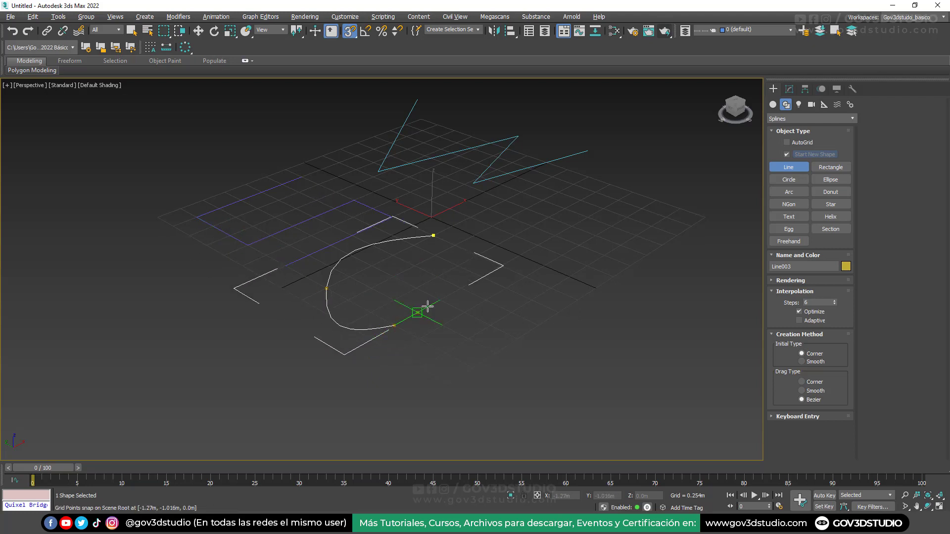
pyautogui.click(499, 266)
pyautogui.click(551, 288)
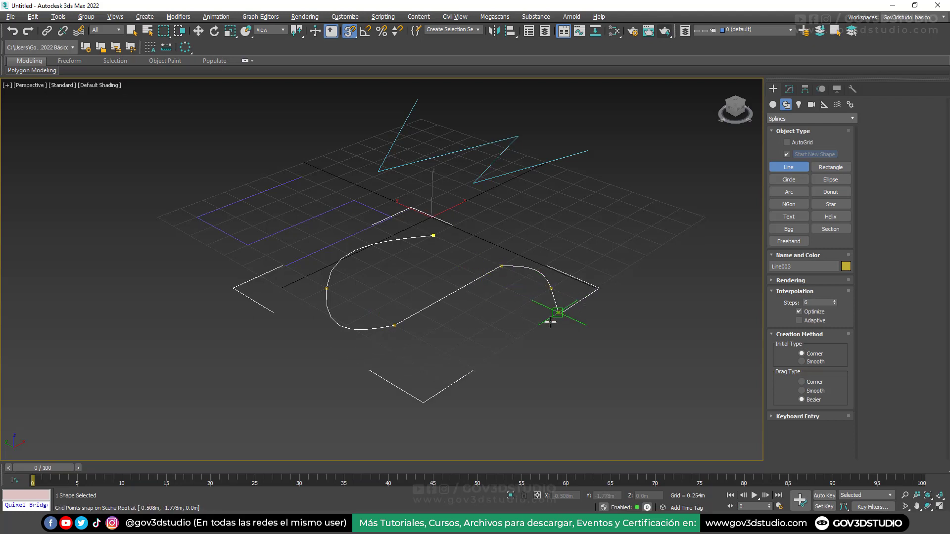
pyautogui.click(446, 354)
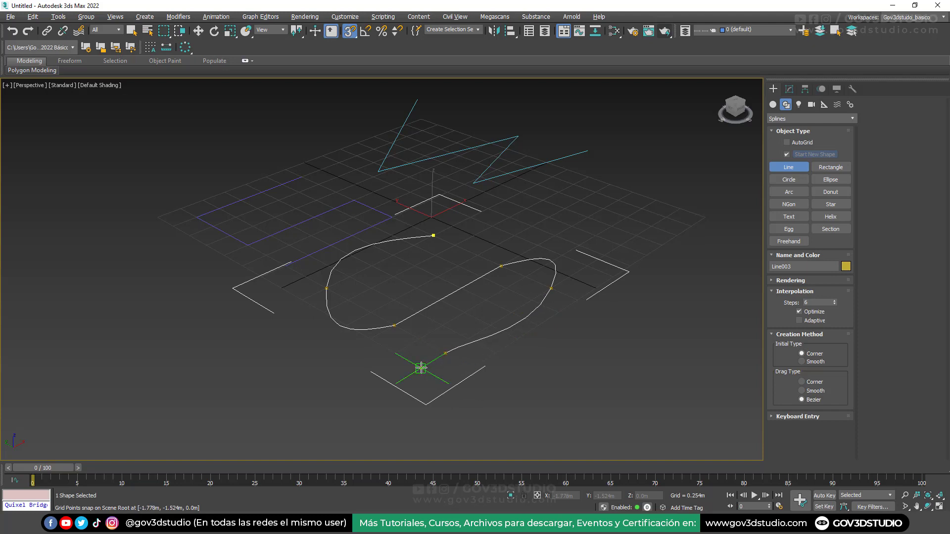
pyautogui.rightClick(480, 288)
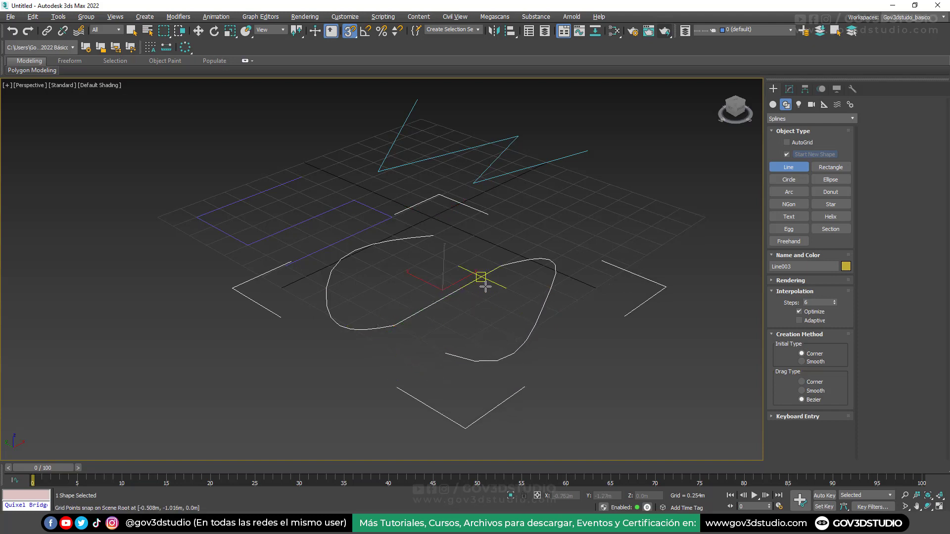
pyautogui.rightClick(619, 319)
pyautogui.click(553, 326)
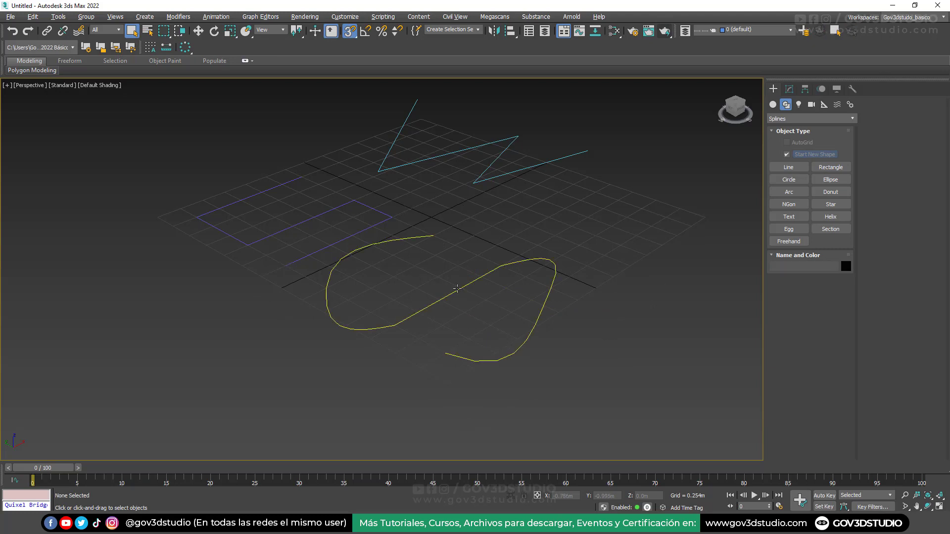
# Open the straight-sided S-shaped line for modification and switch it to Vertex sub-object level
pyautogui.moveTo(392, 253); pyautogui.dragTo(412, 251, button='middle')
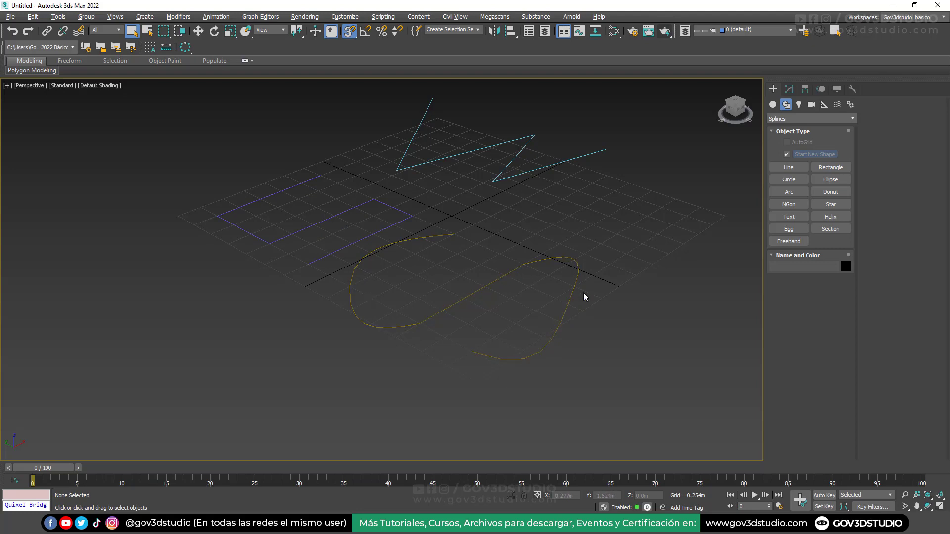
pyautogui.click(316, 222)
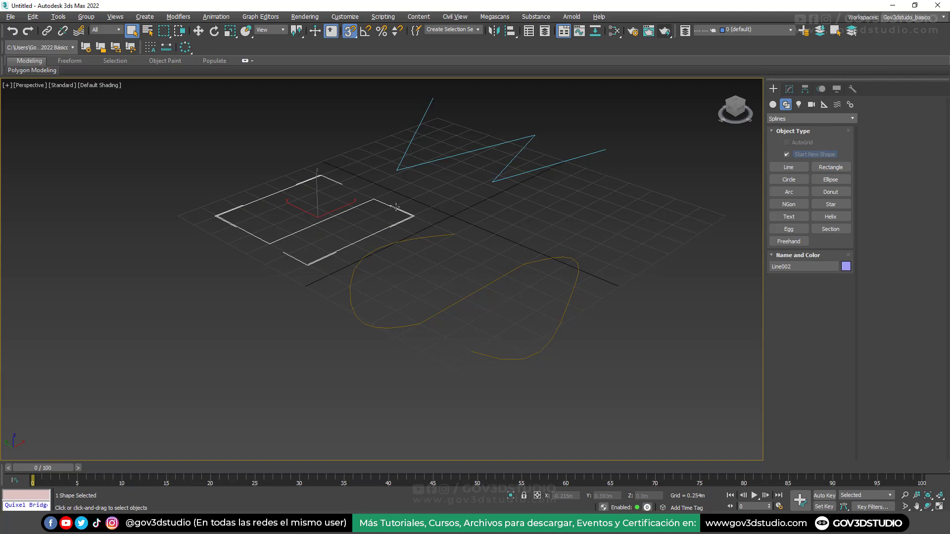
pyautogui.click(355, 290)
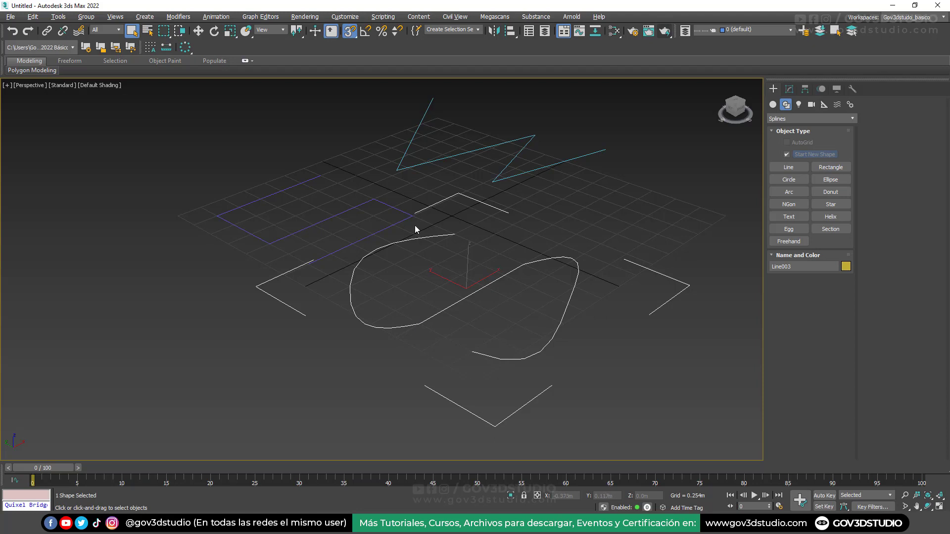
pyautogui.click(356, 207)
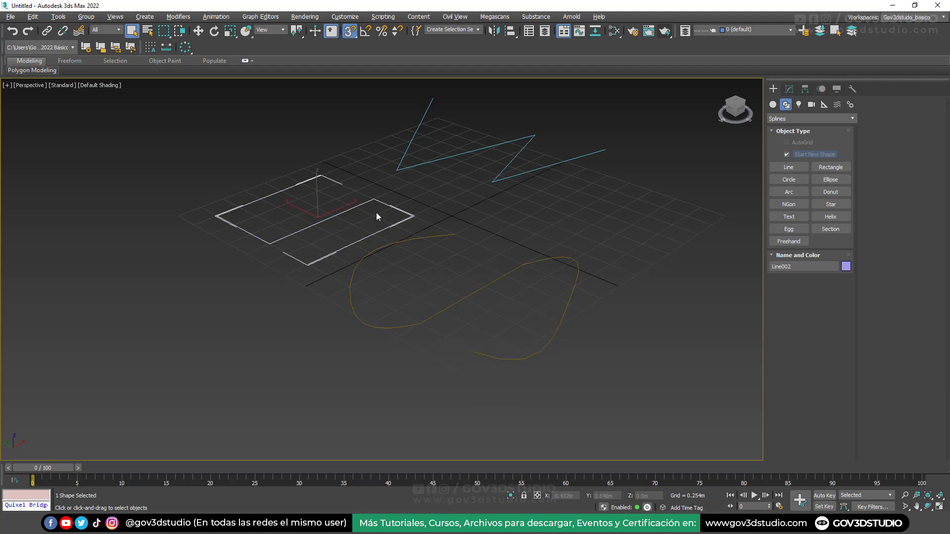
pyautogui.click(790, 90)
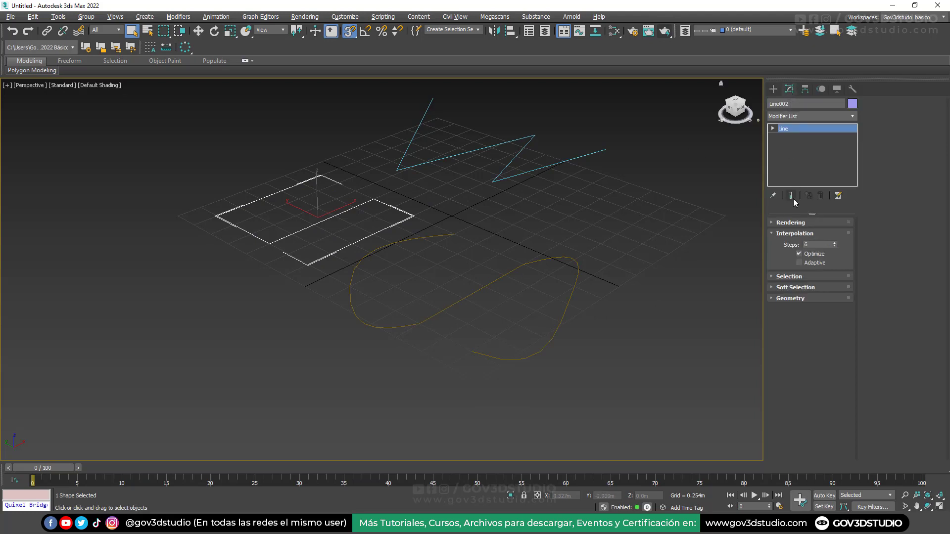
pyautogui.click(788, 233)
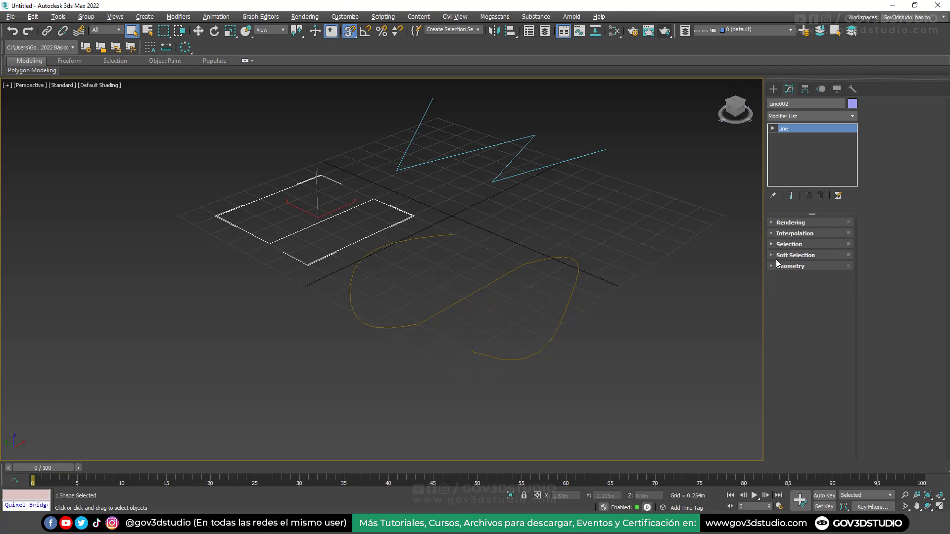
pyautogui.click(803, 245)
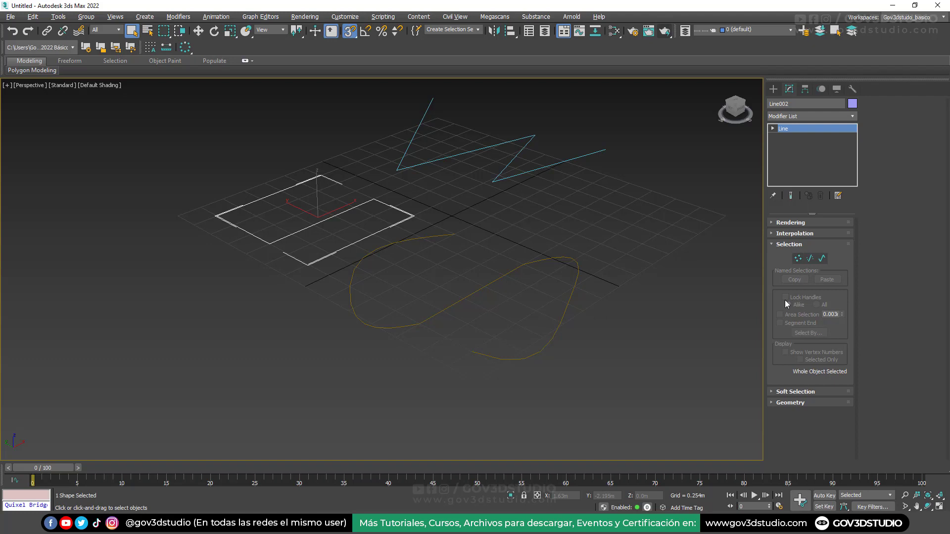
pyautogui.click(797, 259)
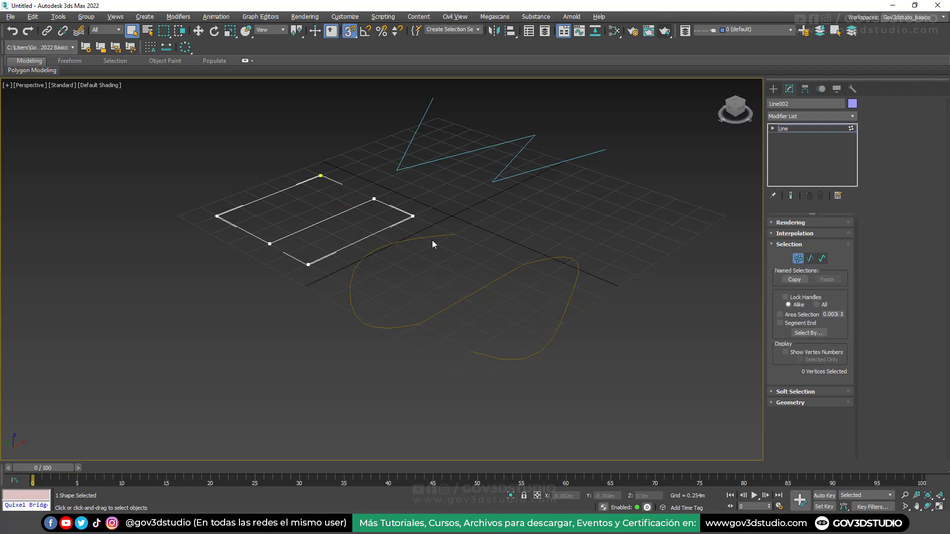
# Select individual vertices of the straight-sided line, clear the selection, and region-select its two front vertices
pyautogui.click(217, 216)
pyautogui.click(413, 217)
pyautogui.moveTo(330, 286); pyautogui.dragTo(330, 285)
pyautogui.moveTo(542, 314); pyautogui.dragTo(544, 316)
pyautogui.click(341, 249)
pyautogui.moveTo(333, 279); pyautogui.dragTo(251, 219)
# Turn off 3D snapping and try moving the two selected vertices of the straight-sided line with the Move tool
pyautogui.click(199, 32)
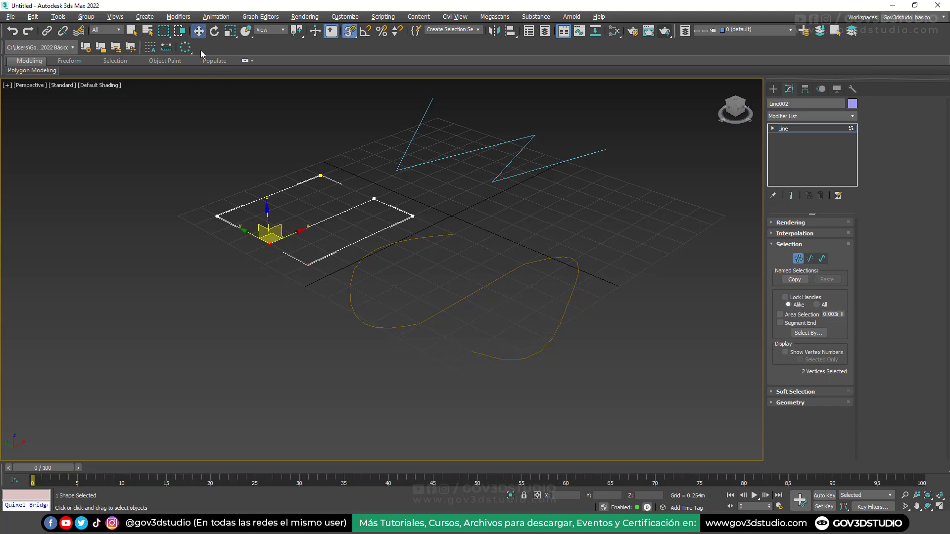
pyautogui.click(349, 32)
pyautogui.moveTo(274, 225); pyautogui.dragTo(295, 223)
pyautogui.rightClick(295, 222)
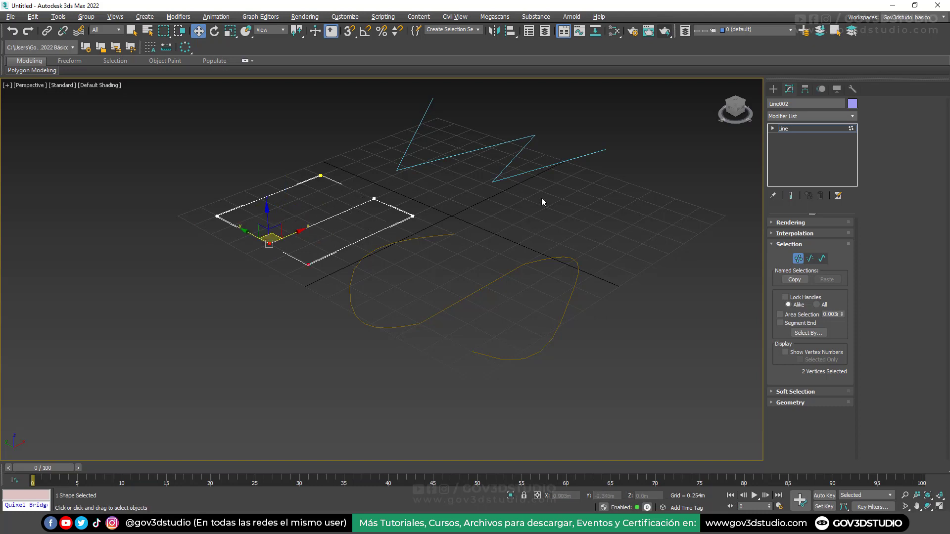
# Switch the straight-sided line to Segment level, select single segments, and region-select all of its segments
pyautogui.click(809, 259)
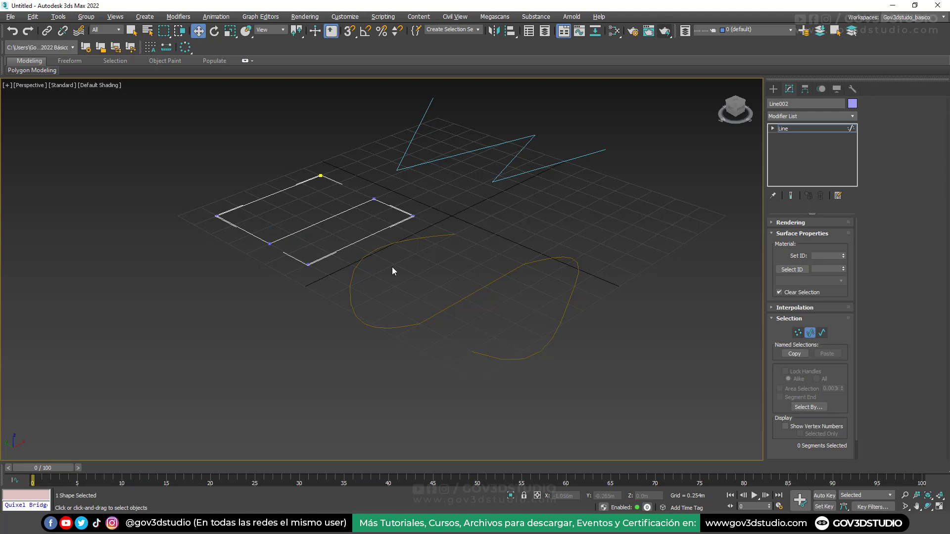
pyautogui.click(374, 235)
pyautogui.click(392, 207)
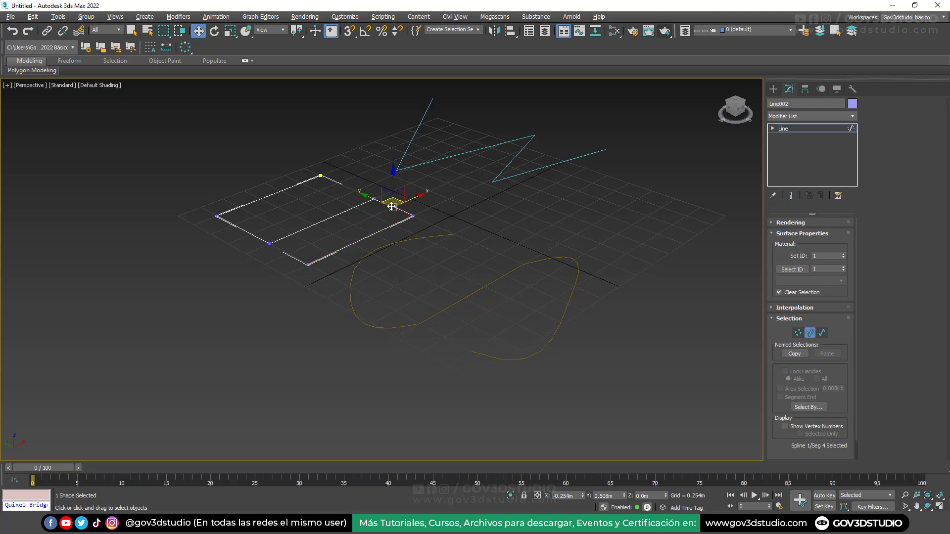
pyautogui.click(326, 184)
pyautogui.click(301, 185)
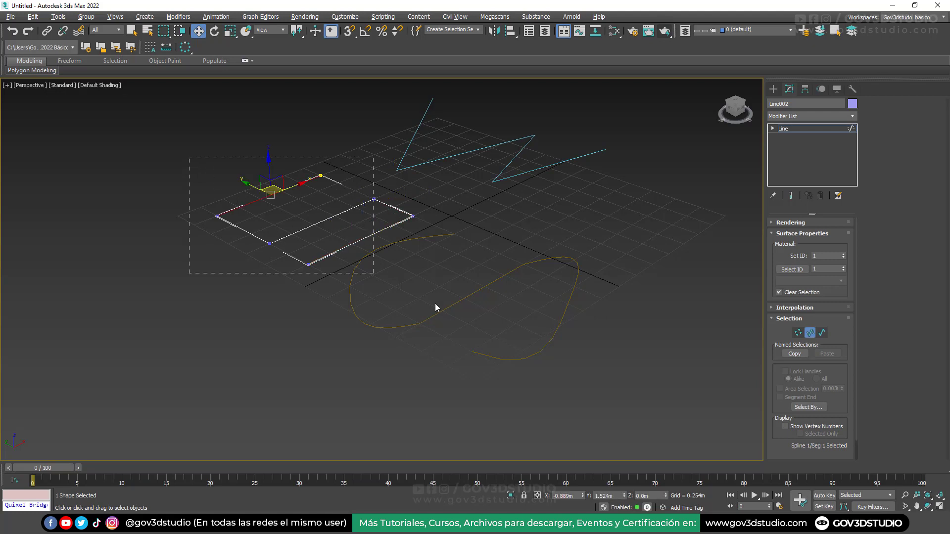
pyautogui.moveTo(435, 304); pyautogui.dragTo(539, 325)
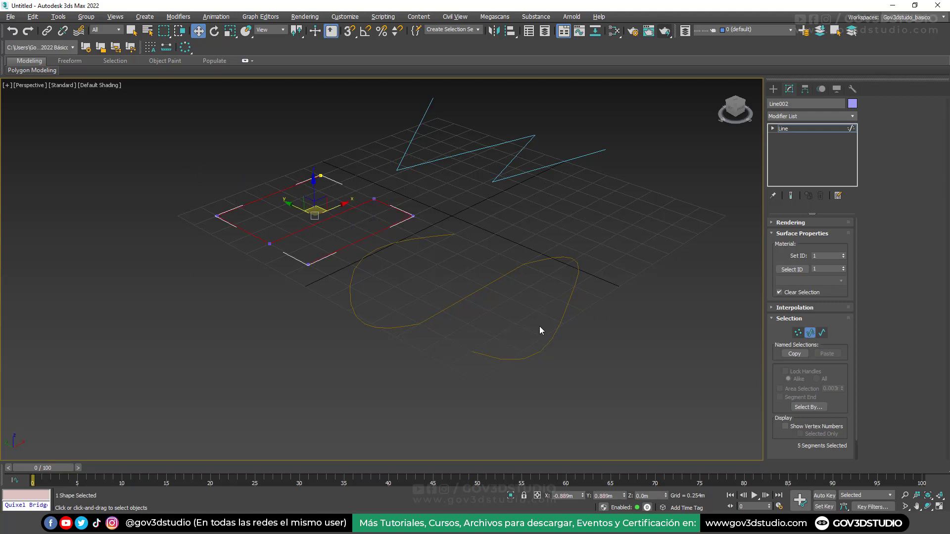
# Select the whole straight-sided line at Spline level, then leave sub-object editing
pyautogui.click(822, 333)
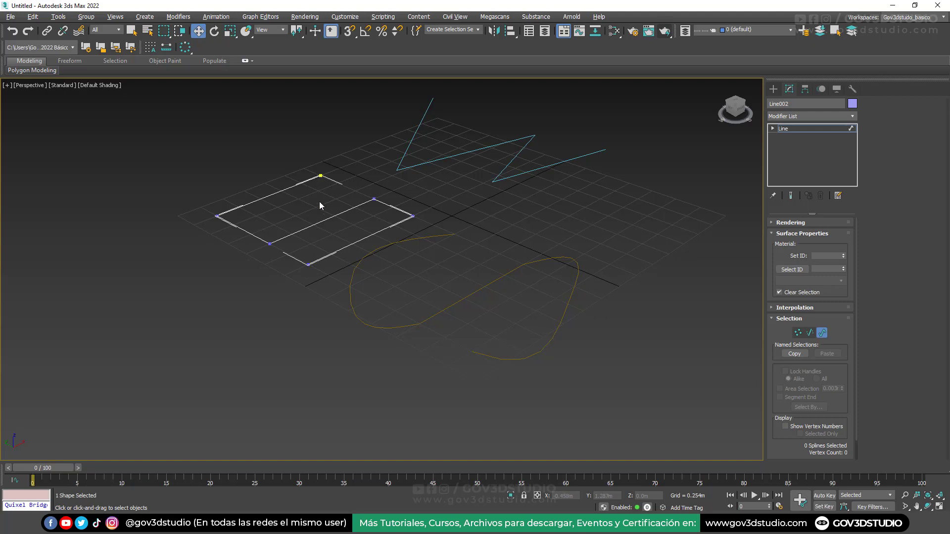
pyautogui.click(325, 220)
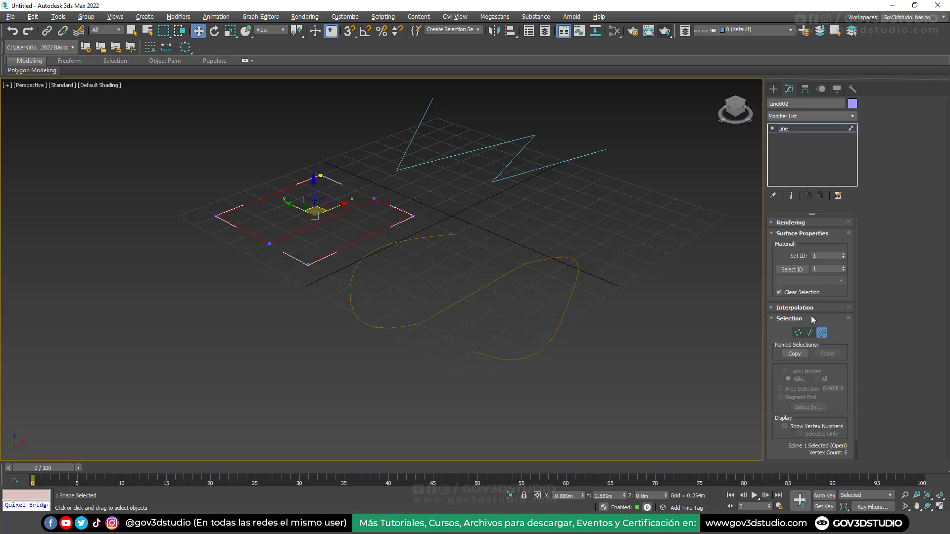
pyautogui.click(822, 333)
# Select the curved S-shaped line, go through its Vertex, Segment and Spline levels, and leave sub-object editing
pyautogui.moveTo(516, 232); pyautogui.dragTo(464, 212, button='middle')
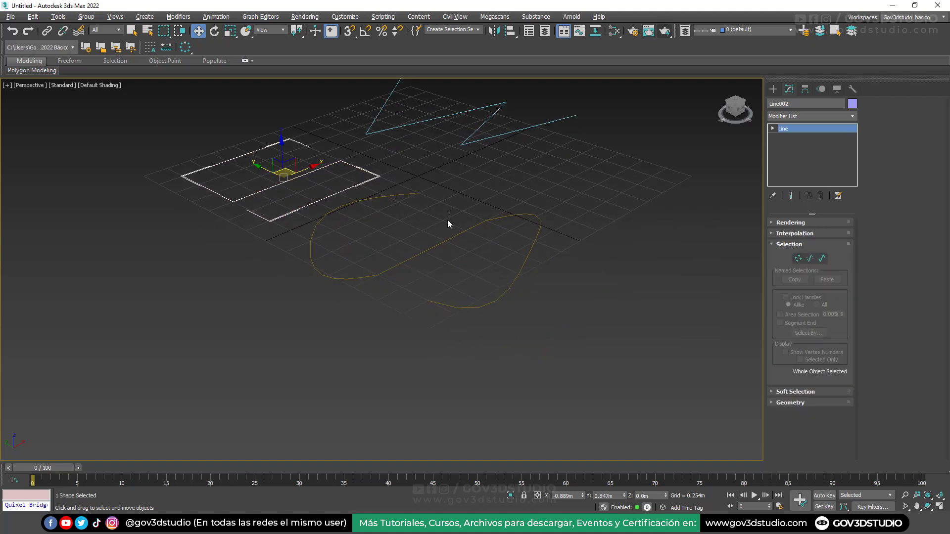
pyautogui.click(434, 251)
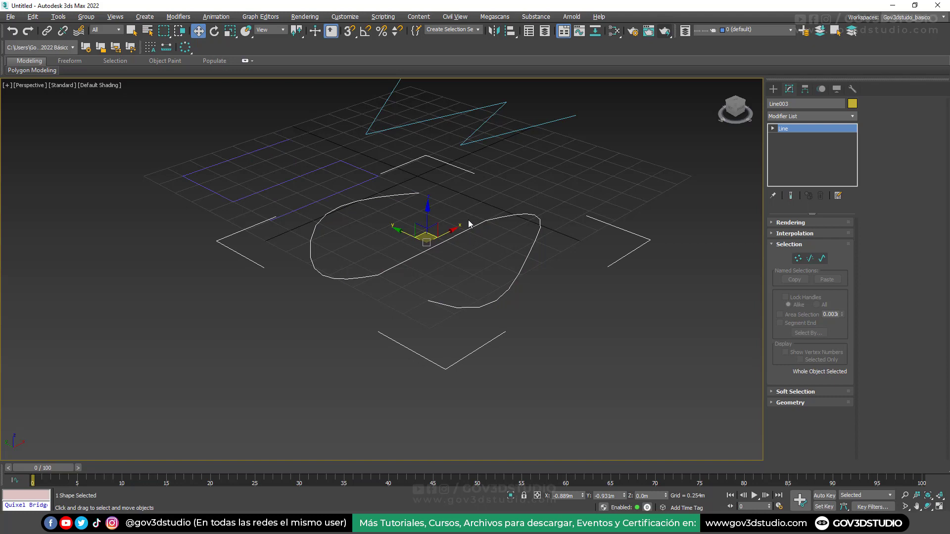
pyautogui.click(797, 259)
pyautogui.click(810, 258)
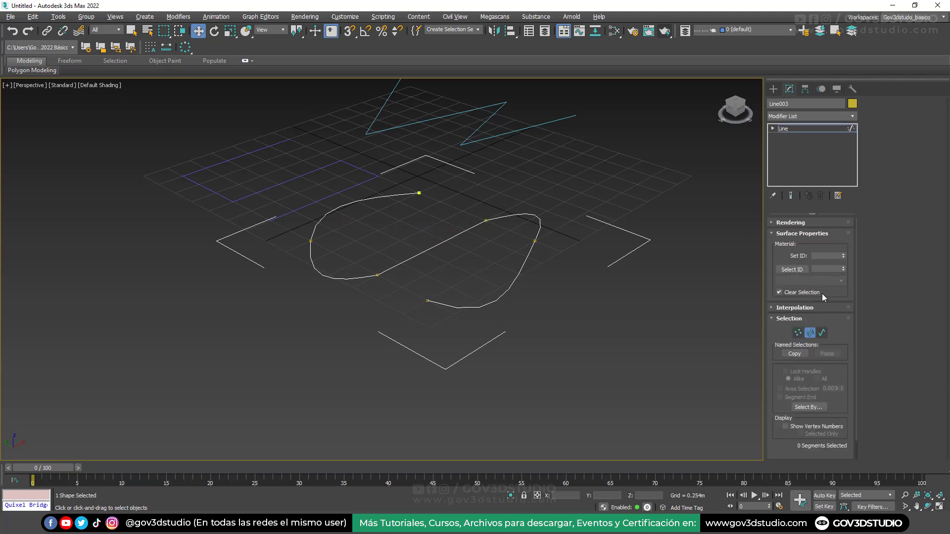
pyautogui.click(822, 333)
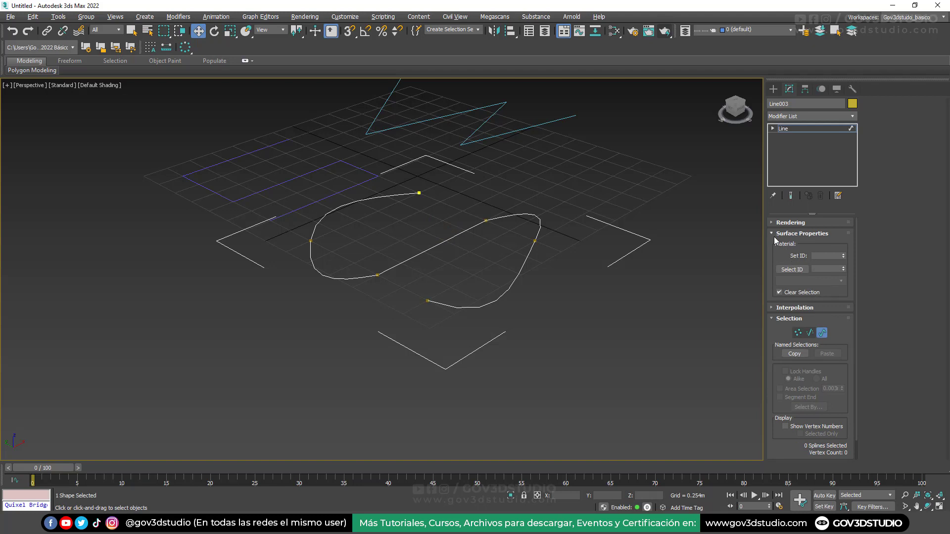
pyautogui.click(821, 332)
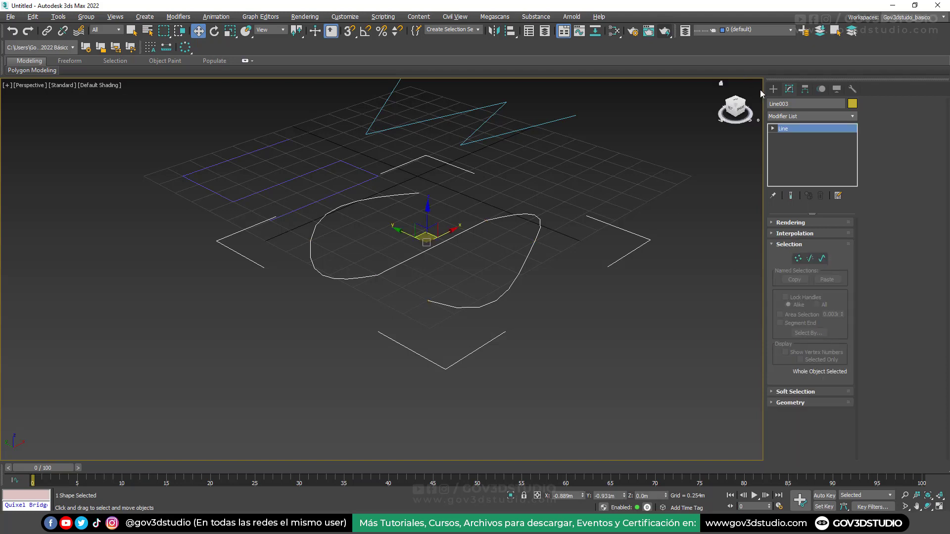
# Draw a rectangle about 0.84 m by 1.26 m on the grid and a circle about 0.49 m in radius beside it
pyautogui.click(773, 89)
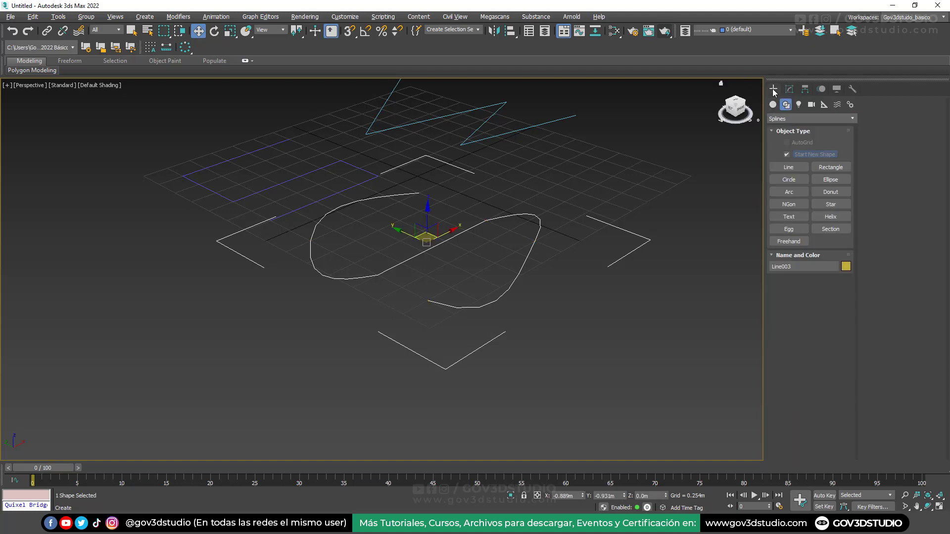
pyautogui.click(830, 168)
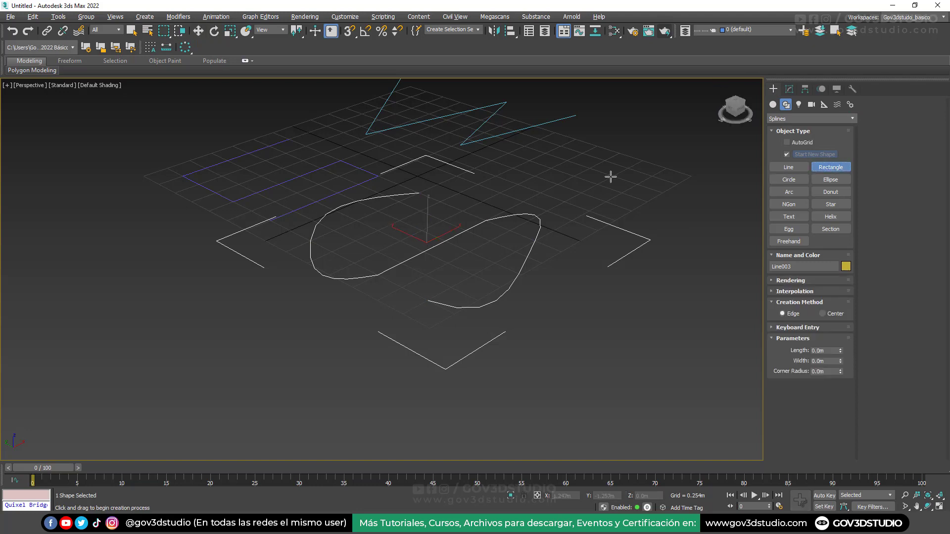
pyautogui.moveTo(587, 151); pyautogui.dragTo(705, 232)
pyautogui.click(789, 180)
pyautogui.press('w')
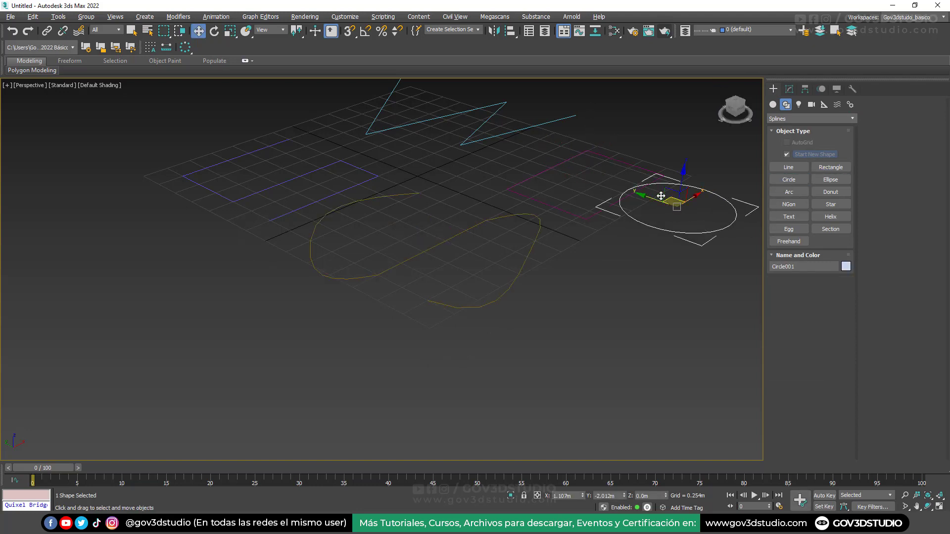
# Compare the circle's modification parameters with the sub-object options of the curved S-shaped line
pyautogui.moveTo(661, 196); pyautogui.dragTo(616, 240, button='middle')
pyautogui.click(789, 88)
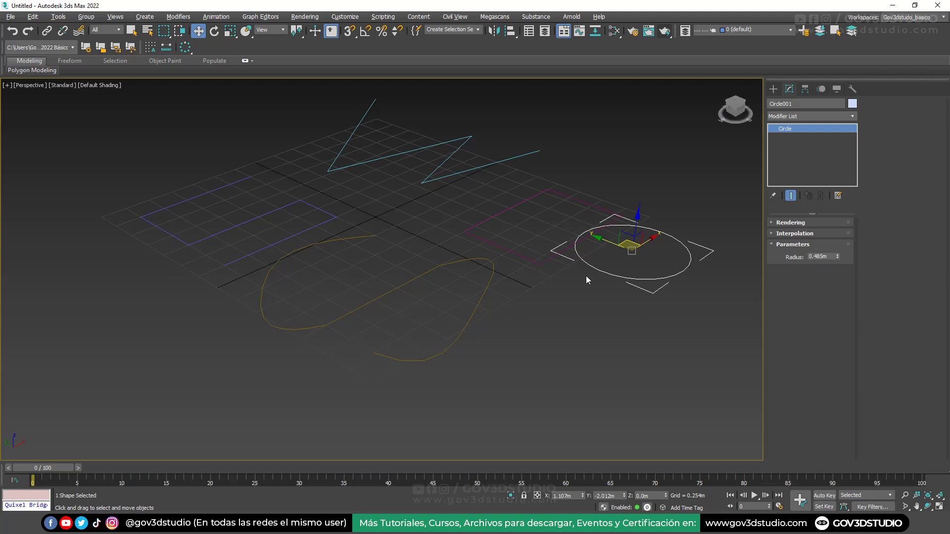
pyautogui.moveTo(303, 268); pyautogui.dragTo(306, 266)
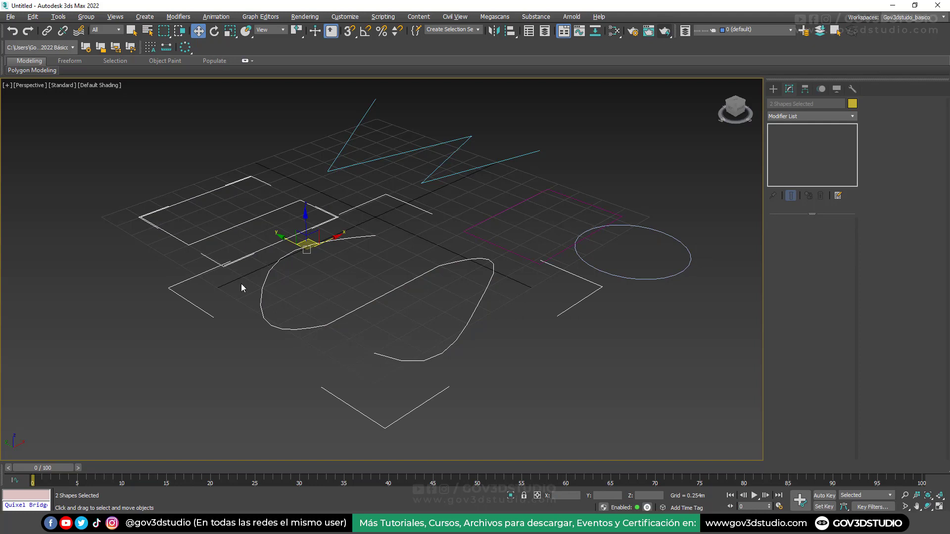
pyautogui.moveTo(386, 255); pyautogui.dragTo(368, 306)
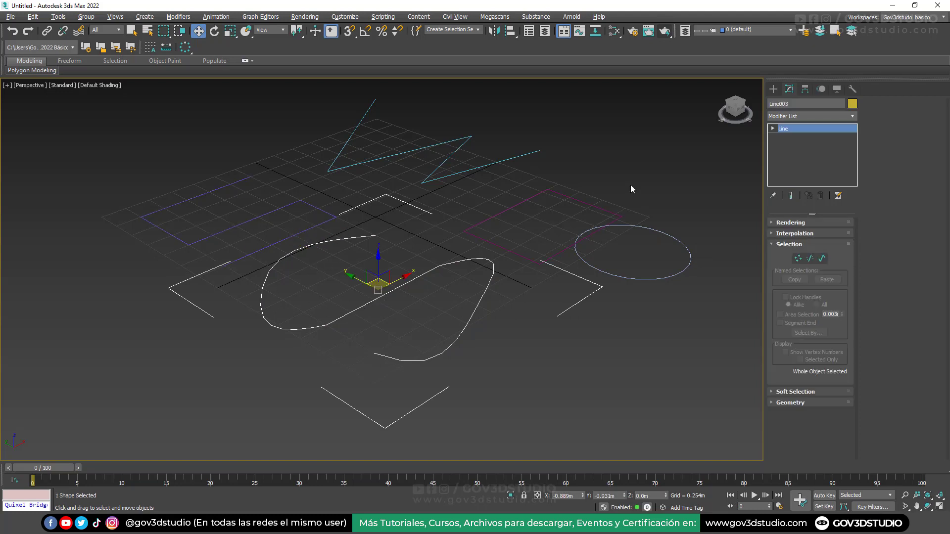
# Open the rectangle for modification, set its width to 1.444 m, and collapse its rendering settings
pyautogui.click(773, 90)
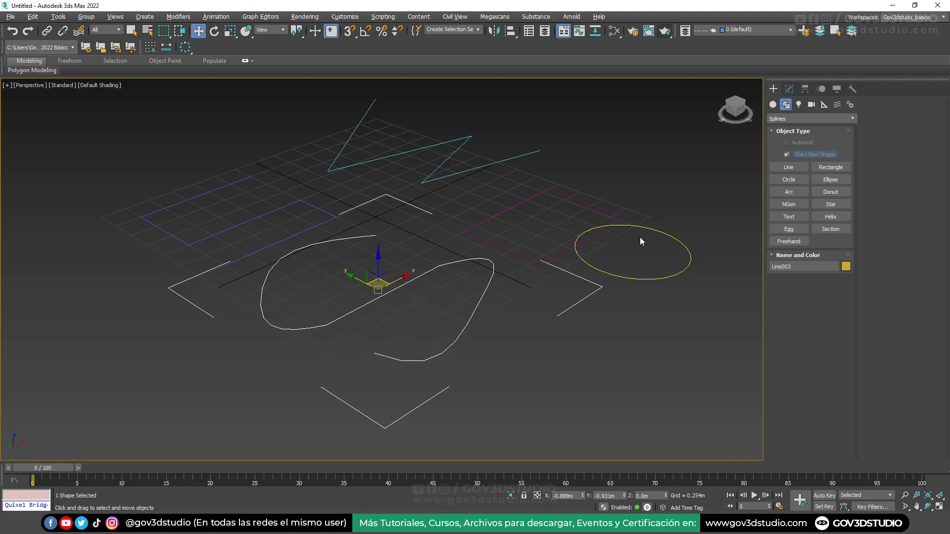
pyautogui.click(605, 212)
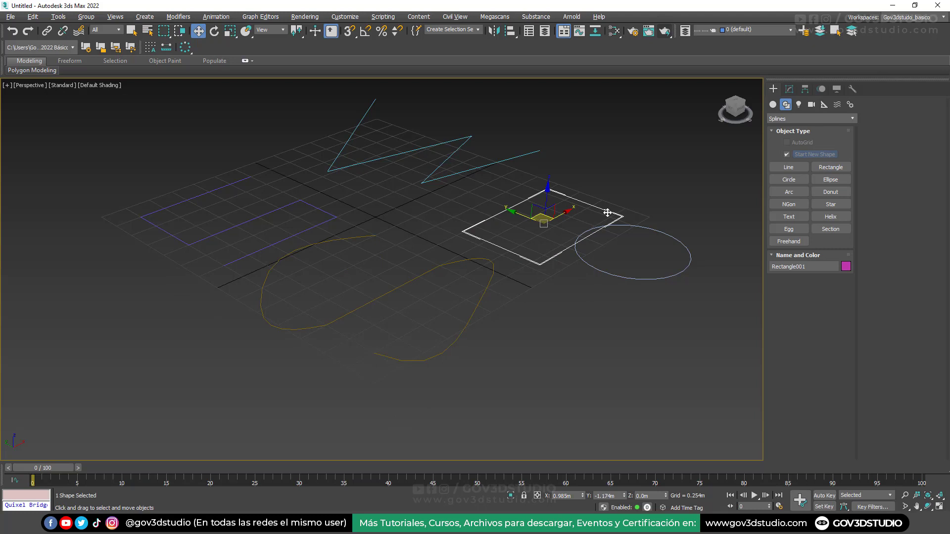
pyautogui.click(789, 89)
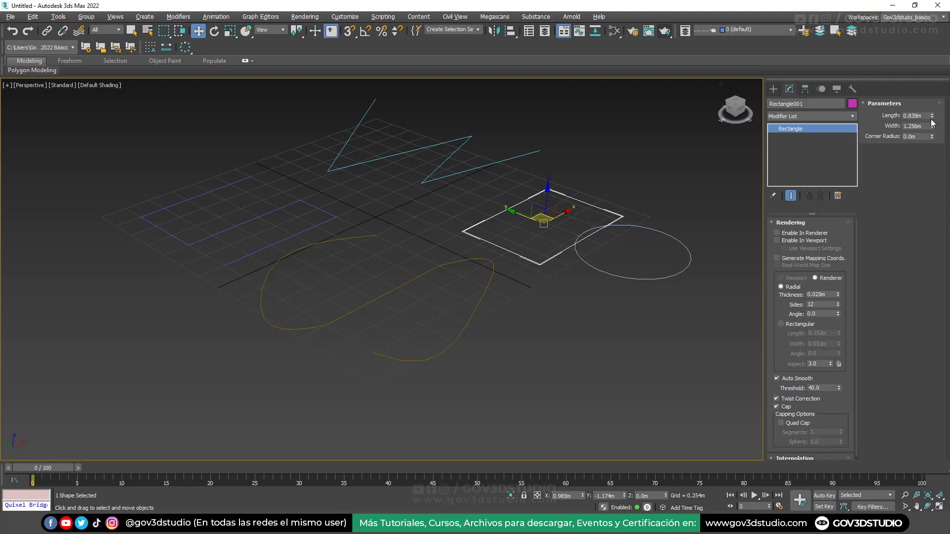
pyautogui.moveTo(932, 124); pyautogui.dragTo(932, 118)
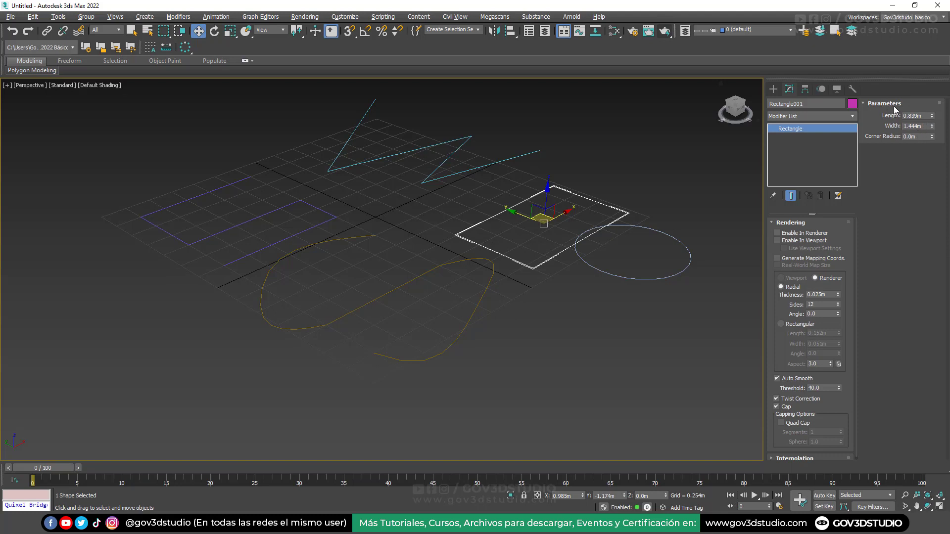
pyautogui.click(772, 224)
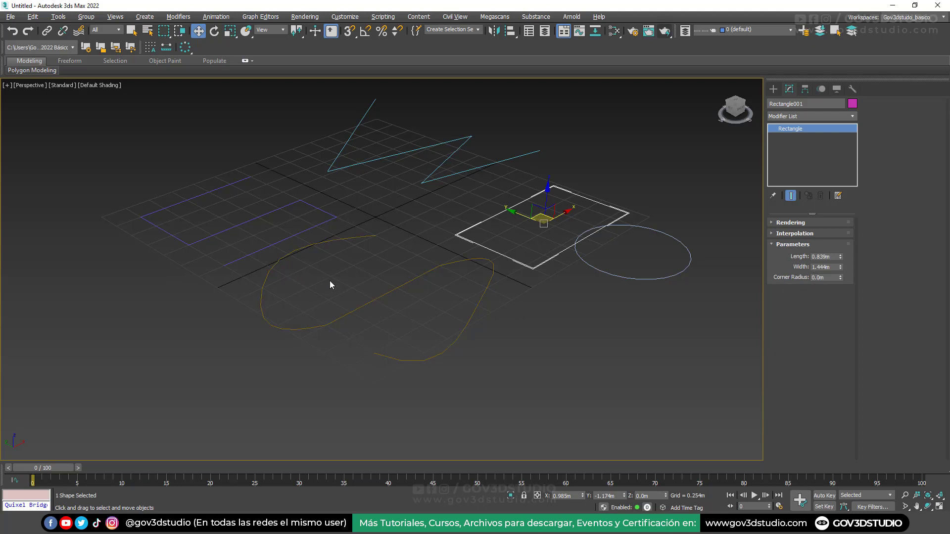
# Convert the rectangle to an Editable Spline
pyautogui.rightClick(614, 155)
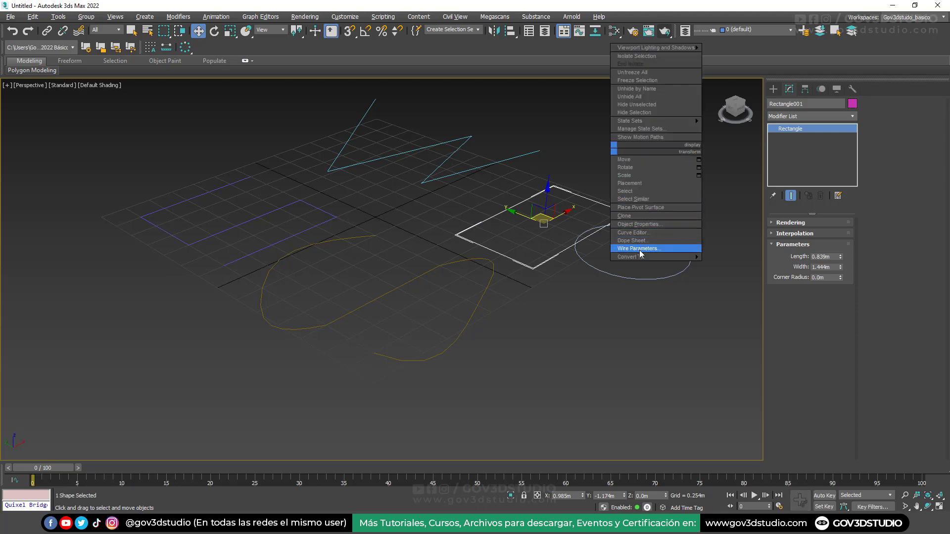
pyautogui.moveTo(642, 260)
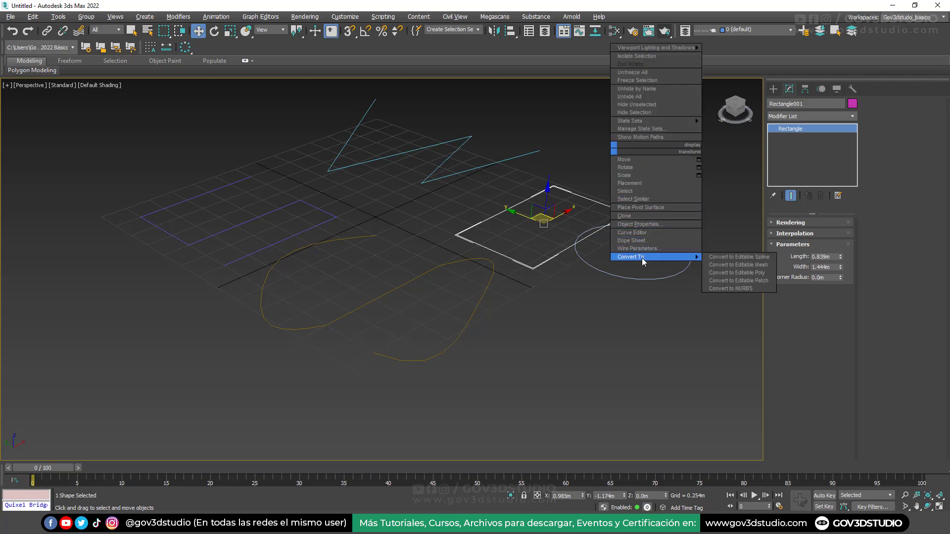
pyautogui.click(731, 258)
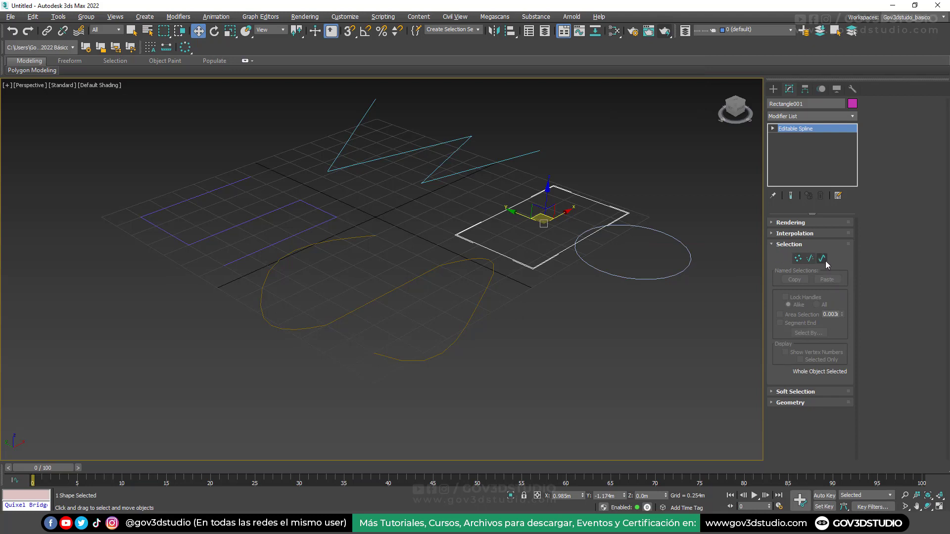
# Go through the converted rectangle's vertex, segment and spline sub-object levels, ending at spline level
pyautogui.click(799, 261)
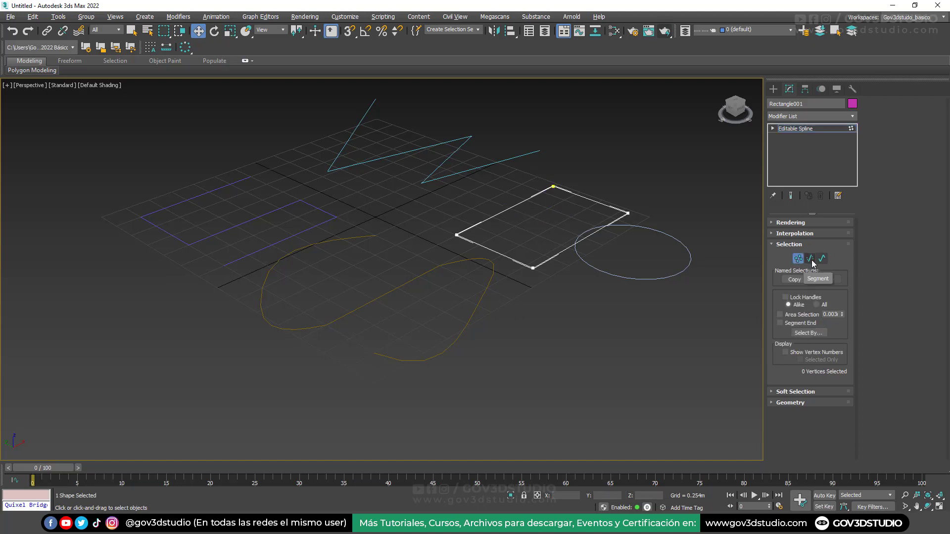
pyautogui.click(812, 260)
pyautogui.click(822, 333)
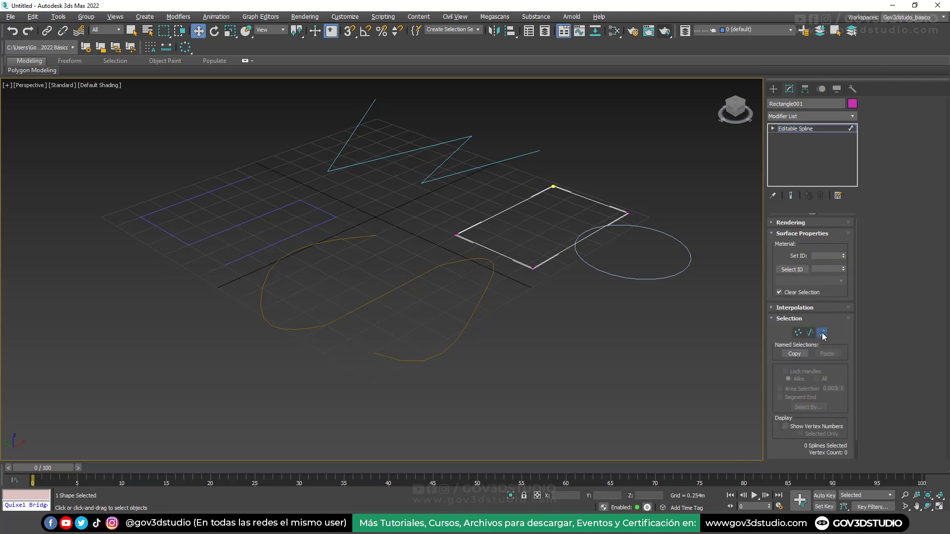
# Collapse the rectangle's Surface Properties rollout, place it below the Selection rollout, and leave Selection expanded
pyautogui.click(772, 234)
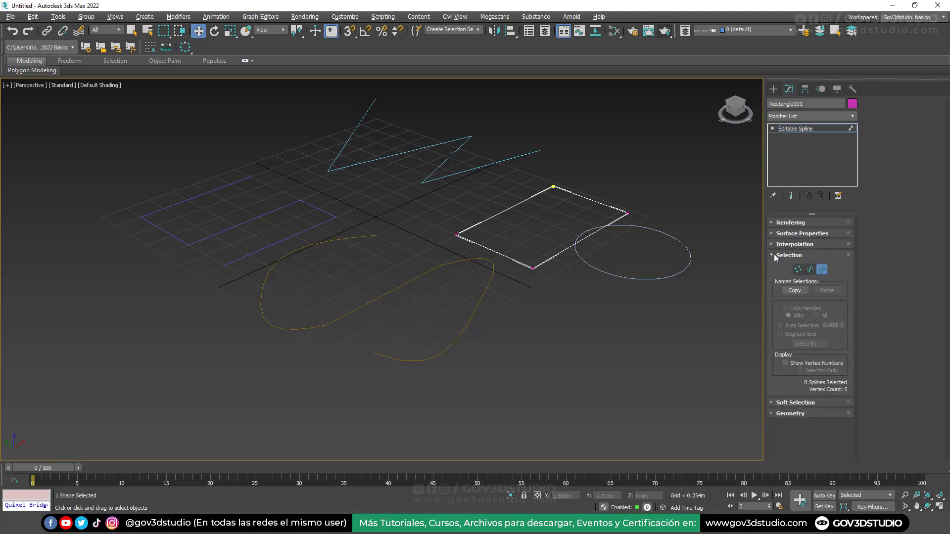
pyautogui.click(773, 257)
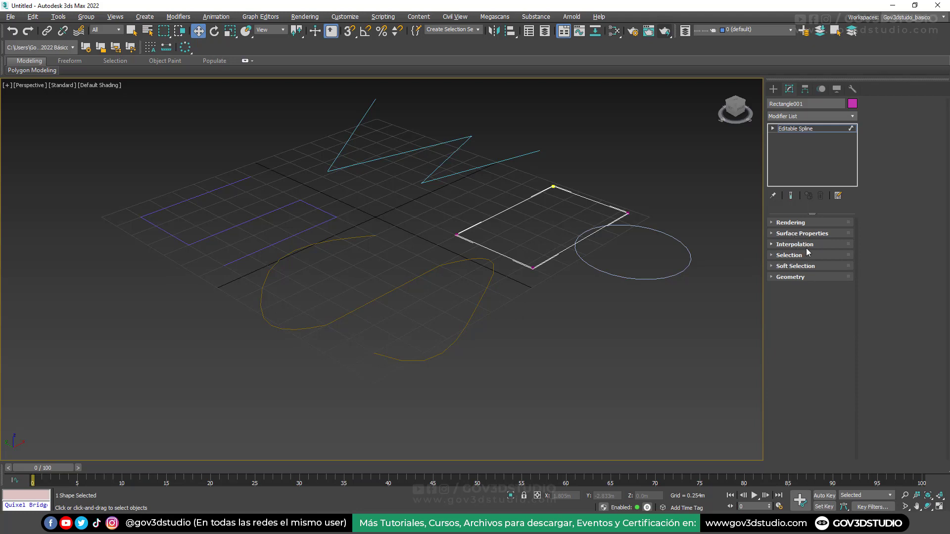
pyautogui.moveTo(848, 244)
pyautogui.mouseDown()
pyautogui.moveTo(848, 233)
pyautogui.moveTo(843, 240)
pyautogui.mouseUp()
pyautogui.moveTo(643, 285); pyautogui.dragTo(580, 206)
pyautogui.click(512, 280)
pyautogui.moveTo(622, 300); pyautogui.dragTo(584, 228)
pyautogui.click(598, 255)
pyautogui.click(773, 245)
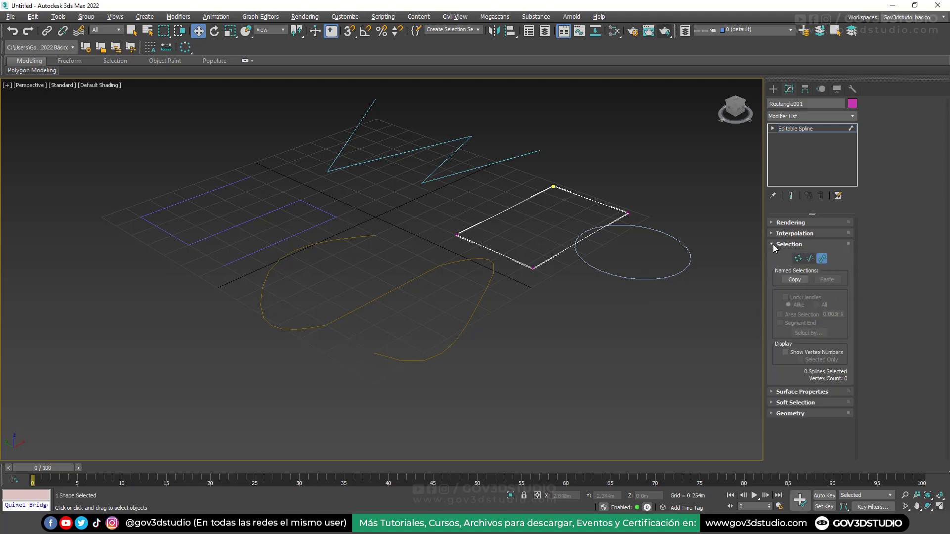
# Revisit the rectangle's vertex, segment and spline levels, select its entire spline, and return to the whole object
pyautogui.click(797, 259)
pyautogui.click(810, 260)
pyautogui.click(822, 259)
pyautogui.hotkey('ctrl', 'a')
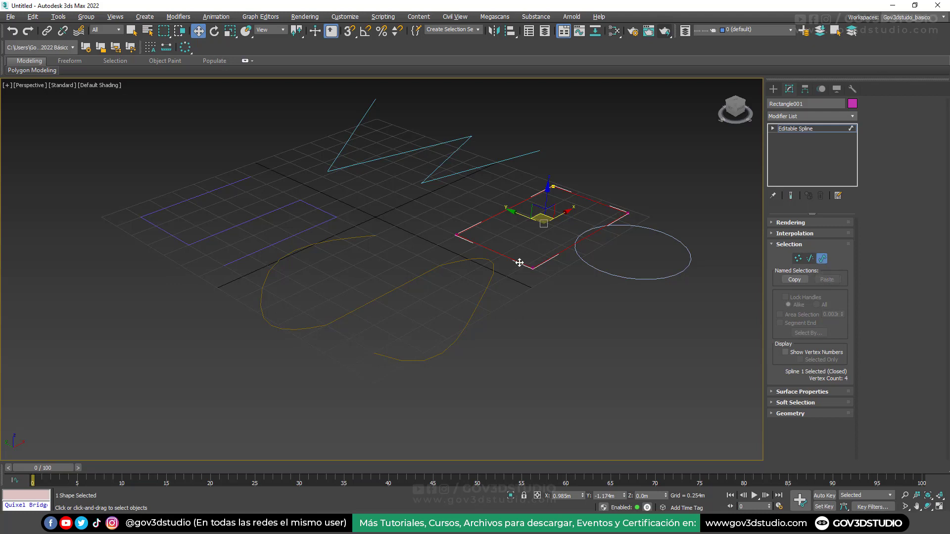
pyautogui.click(821, 257)
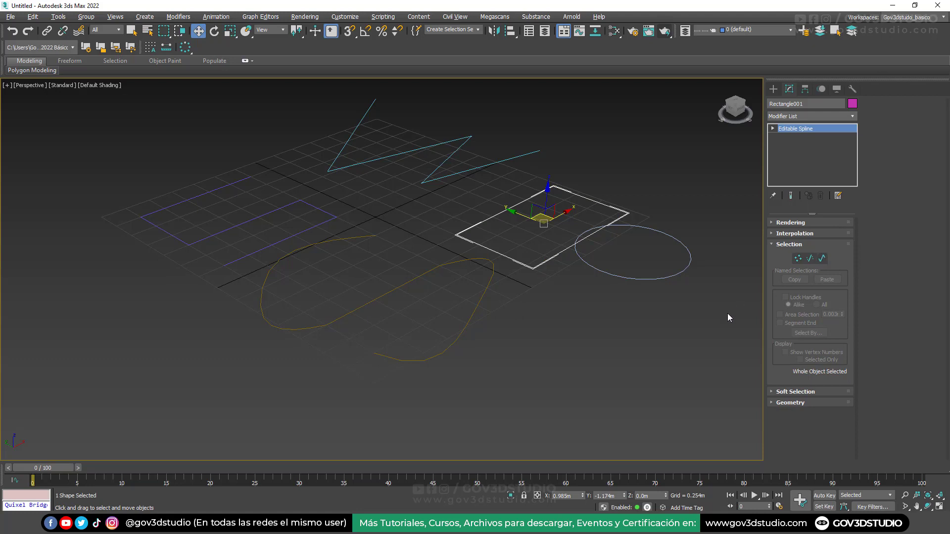
# Compare the object types of the drawn lines and the converted rectangle by selecting them one after another
pyautogui.moveTo(708, 317); pyautogui.dragTo(642, 239)
pyautogui.moveTo(514, 345); pyautogui.dragTo(439, 292)
pyautogui.moveTo(316, 178); pyautogui.dragTo(278, 204)
pyautogui.moveTo(343, 138); pyautogui.dragTo(391, 168)
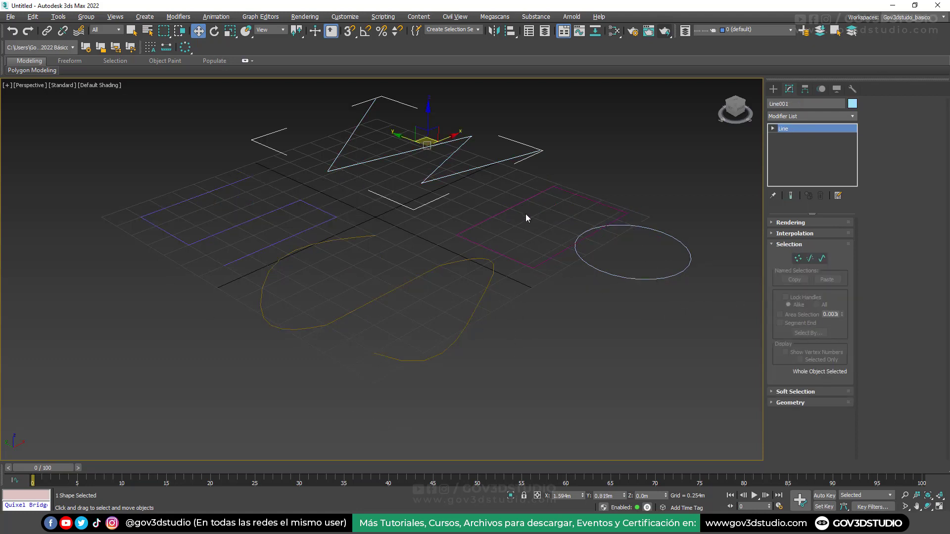
pyautogui.click(629, 337)
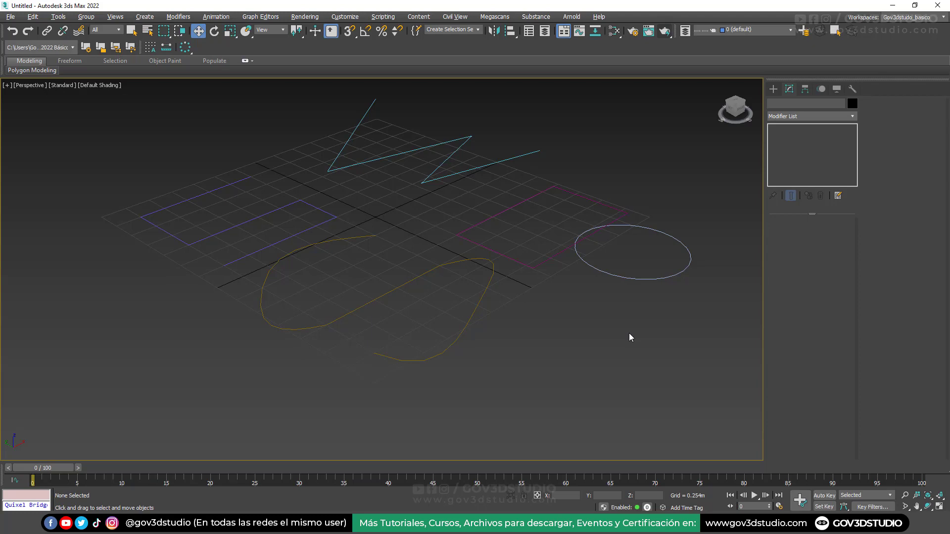
pyautogui.click(478, 301)
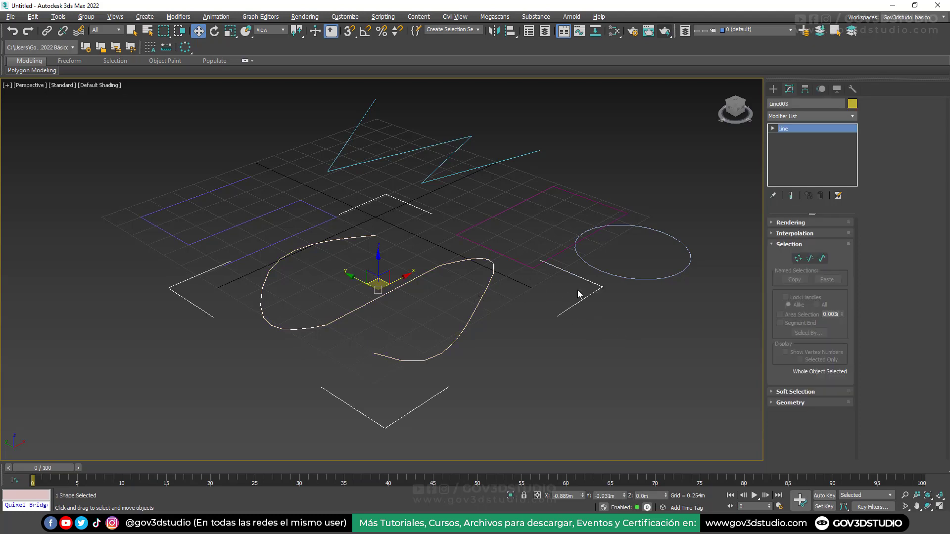
pyautogui.click(596, 273)
pyautogui.click(530, 269)
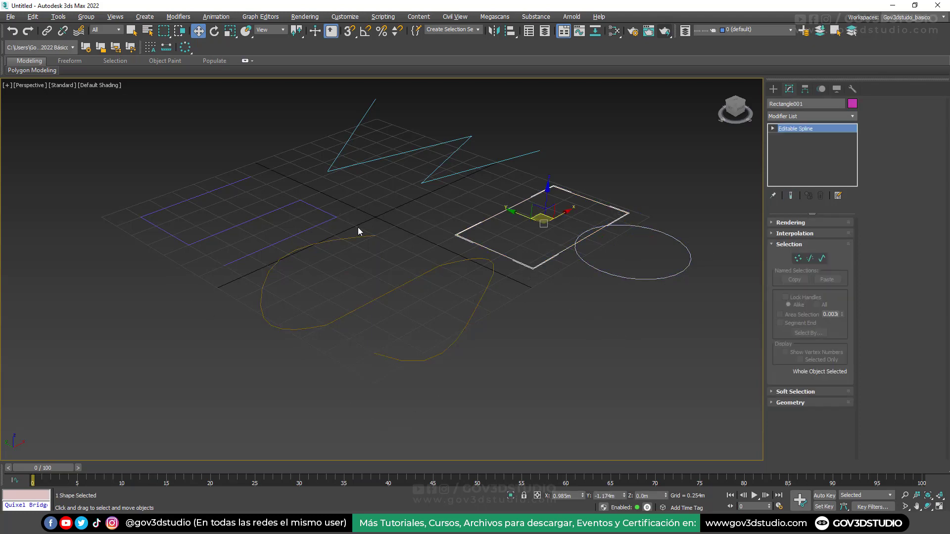
pyautogui.click(524, 331)
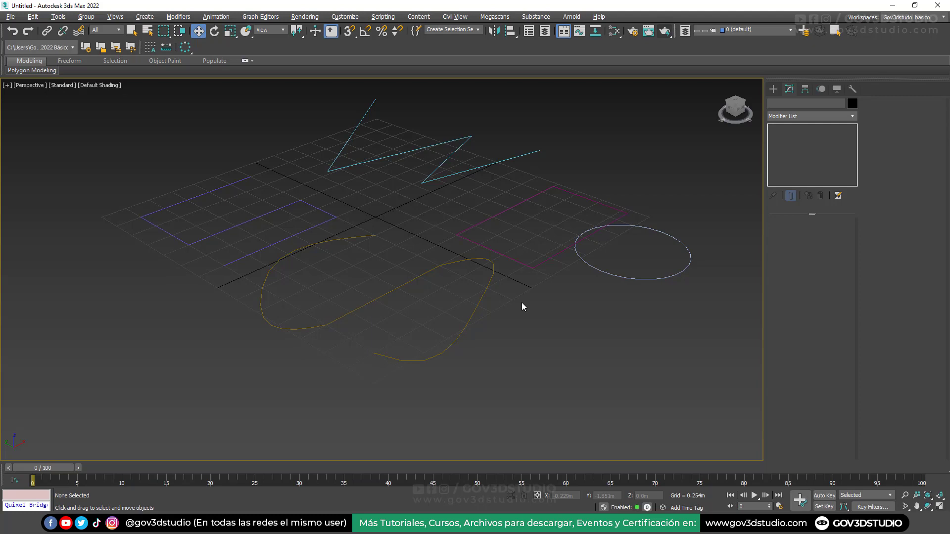
# Select all vertices of the square-cornered S-shaped line at vertex level and expand its Geometry settings
pyautogui.click(283, 214)
pyautogui.moveTo(283, 213); pyautogui.dragTo(372, 222, button='middle')
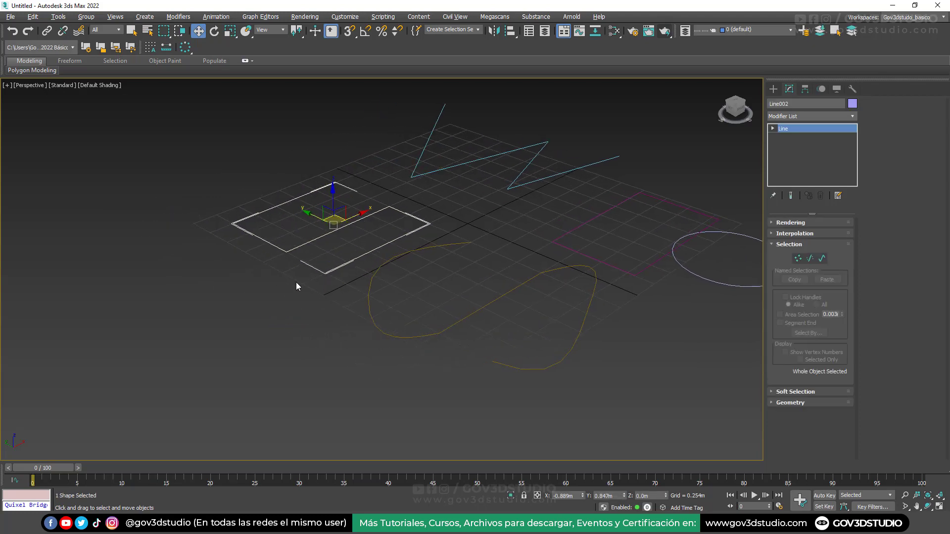
pyautogui.moveTo(304, 239); pyautogui.dragTo(331, 242, button='middle')
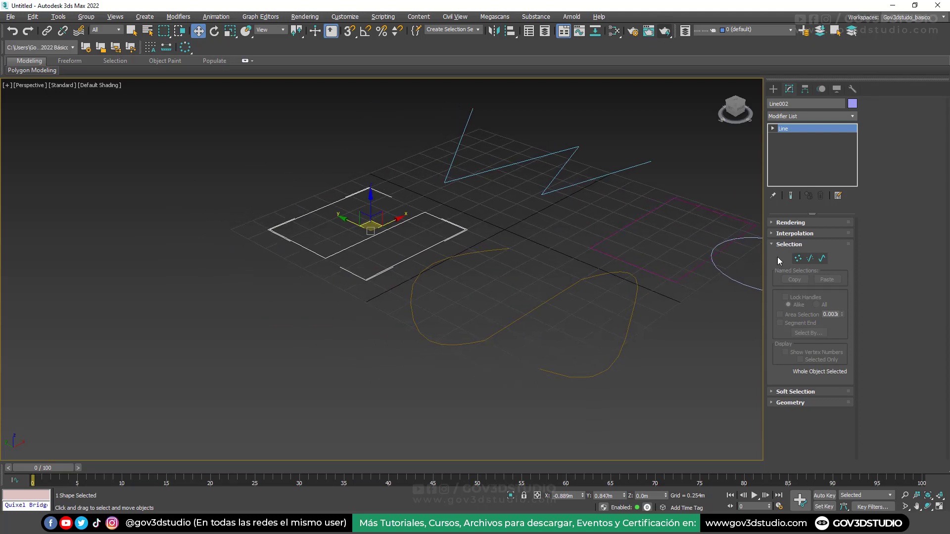
pyautogui.click(797, 258)
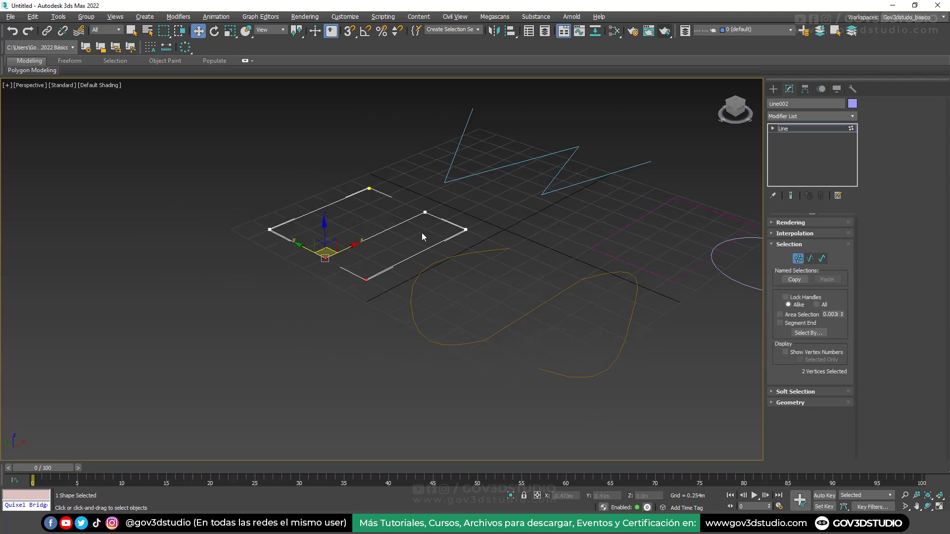
pyautogui.moveTo(548, 336); pyautogui.dragTo(548, 333)
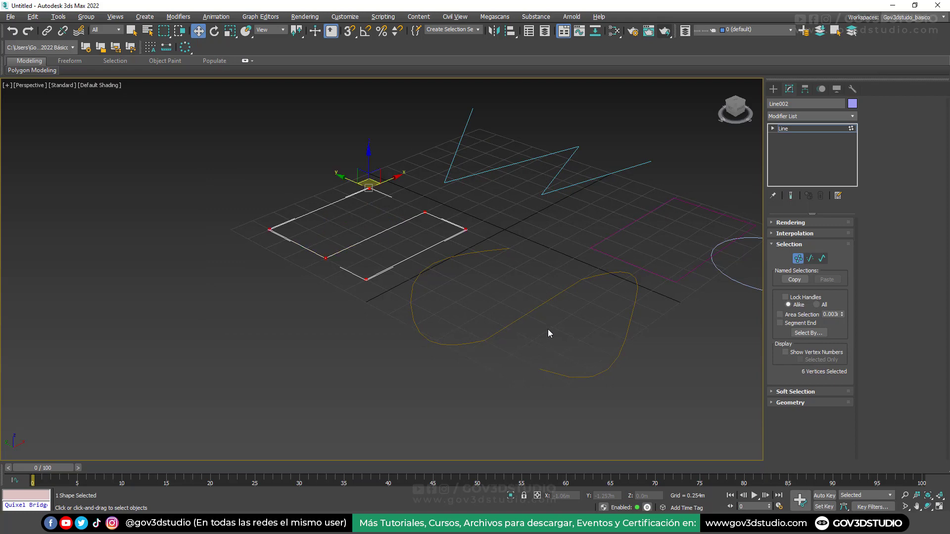
pyautogui.click(325, 258)
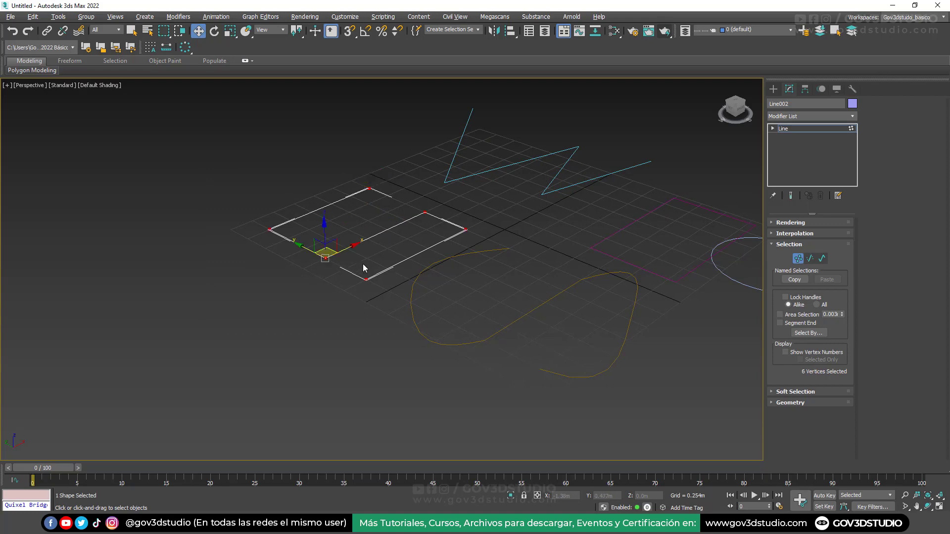
pyautogui.moveTo(521, 336); pyautogui.dragTo(515, 328)
pyautogui.click(820, 402)
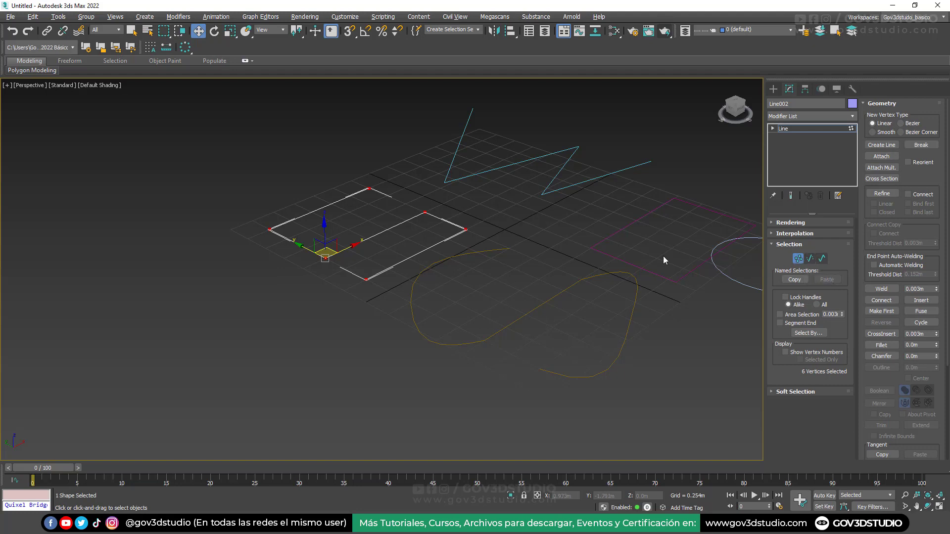
# Compare the Geometry tools available at segment and vertex levels of the square-cornered line, returning to vertex level
pyautogui.click(809, 259)
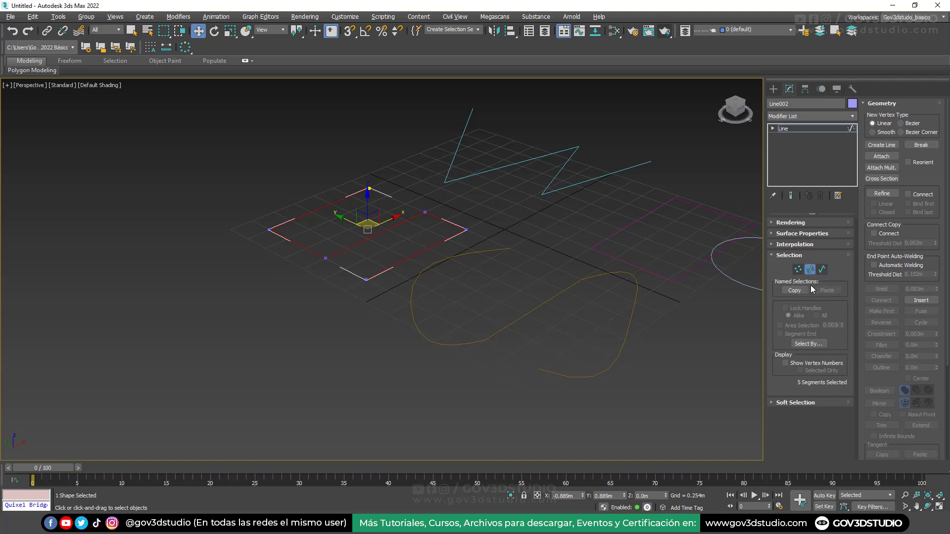
pyautogui.click(798, 270)
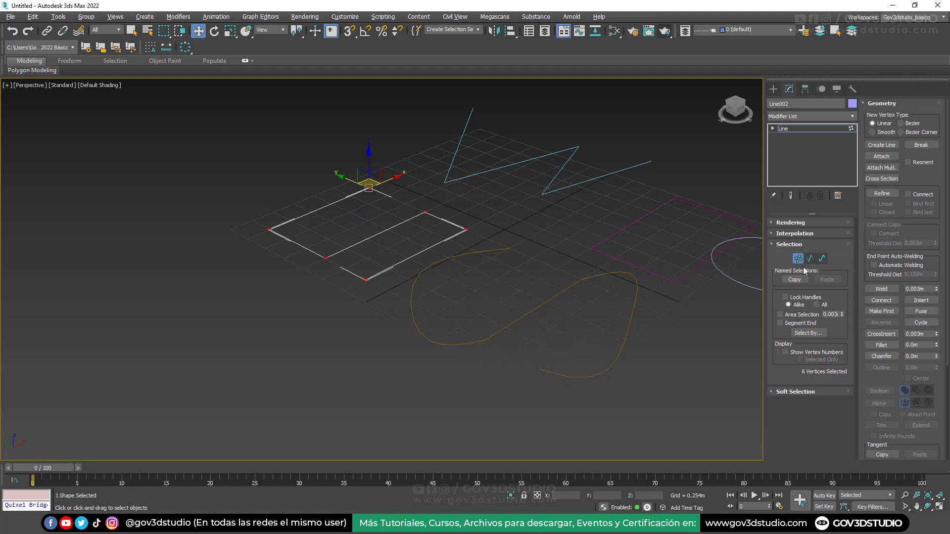
pyautogui.click(810, 258)
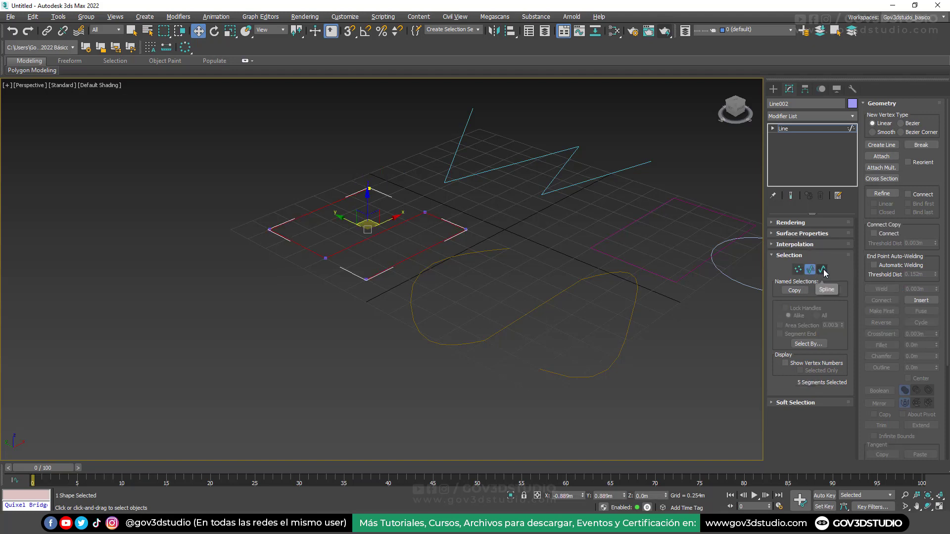
pyautogui.click(798, 269)
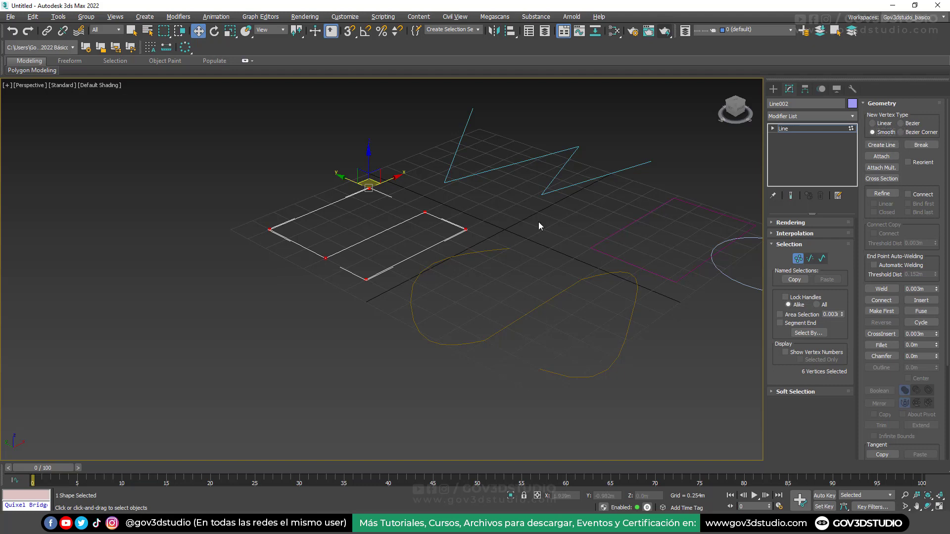
# Select five vertices of the square-cornered line and set the new vertex type to Linear
pyautogui.click(466, 229)
pyautogui.moveTo(479, 229); pyautogui.dragTo(510, 239, button='middle')
pyautogui.scroll(3, 440, 246)
pyautogui.moveTo(219, 143); pyautogui.dragTo(640, 360)
pyautogui.click(884, 127)
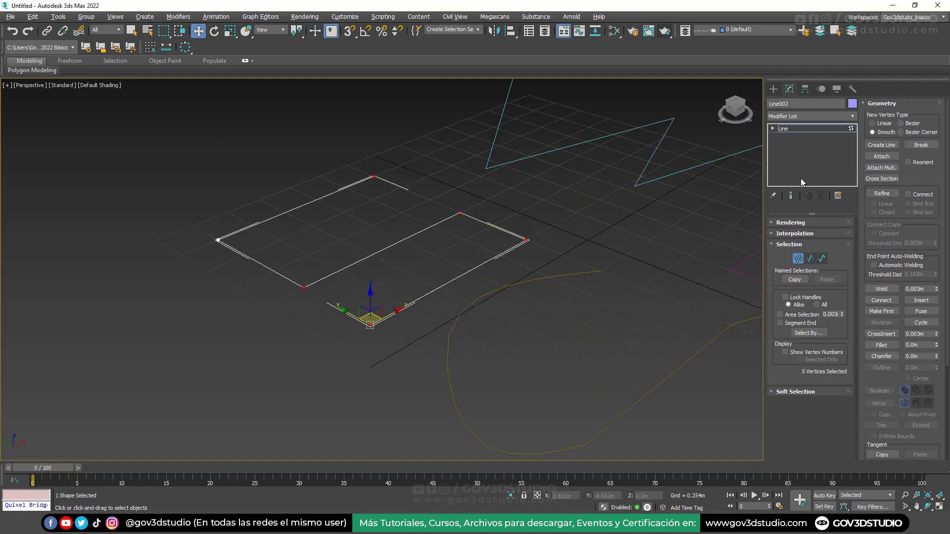
pyautogui.click(876, 124)
# Compare the context commands offered at vertex level, with nothing selected, and with the whole square-cornered line selected
pyautogui.rightClick(448, 192)
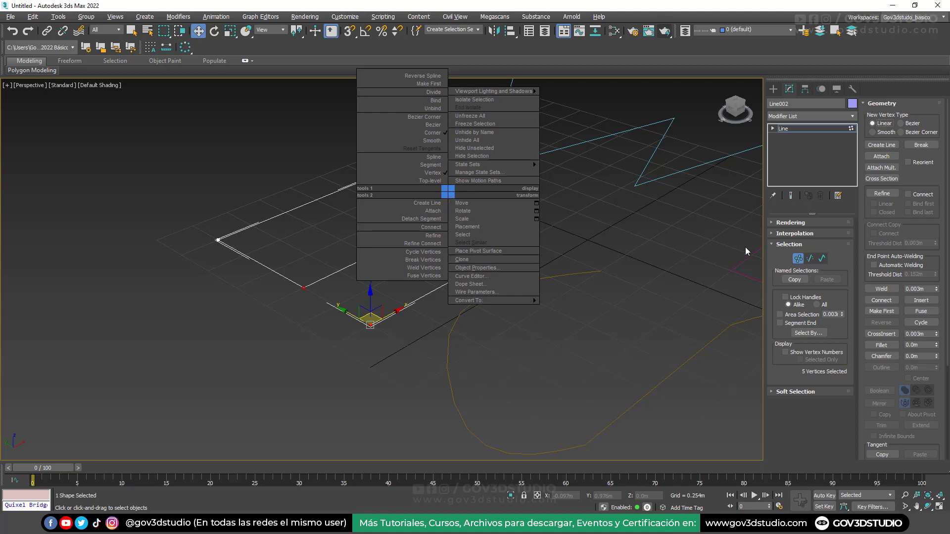
pyautogui.click(798, 258)
pyautogui.click(796, 261)
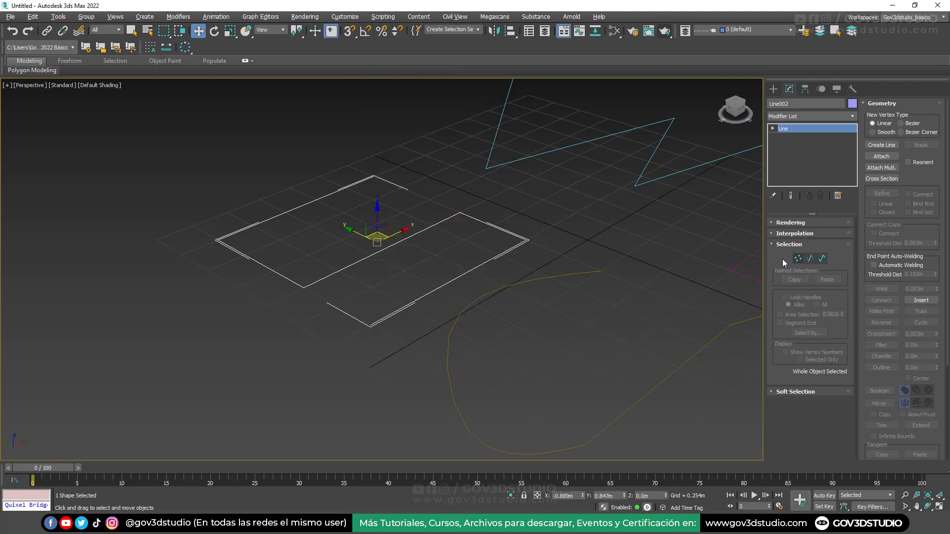
pyautogui.click(648, 237)
pyautogui.rightClick(607, 227)
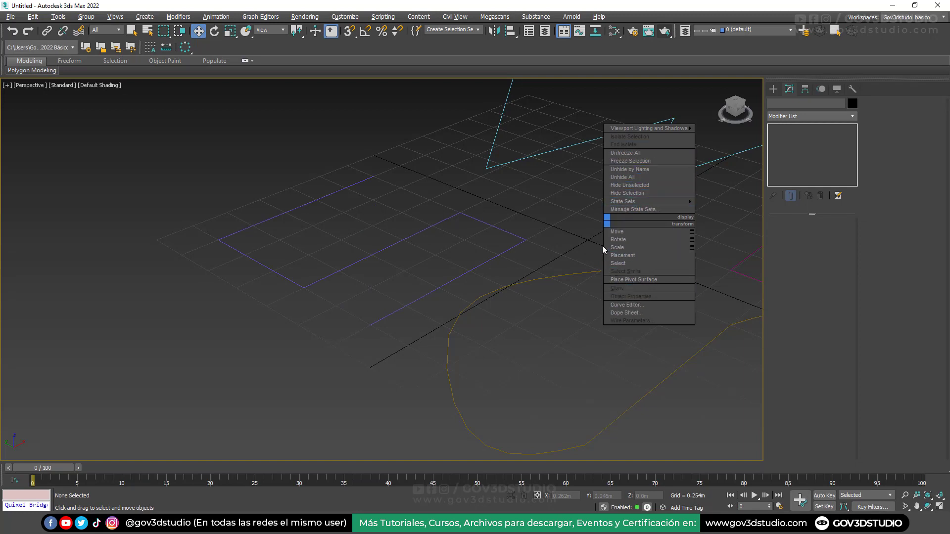
pyautogui.click(574, 222)
pyautogui.moveTo(539, 221); pyautogui.dragTo(521, 258)
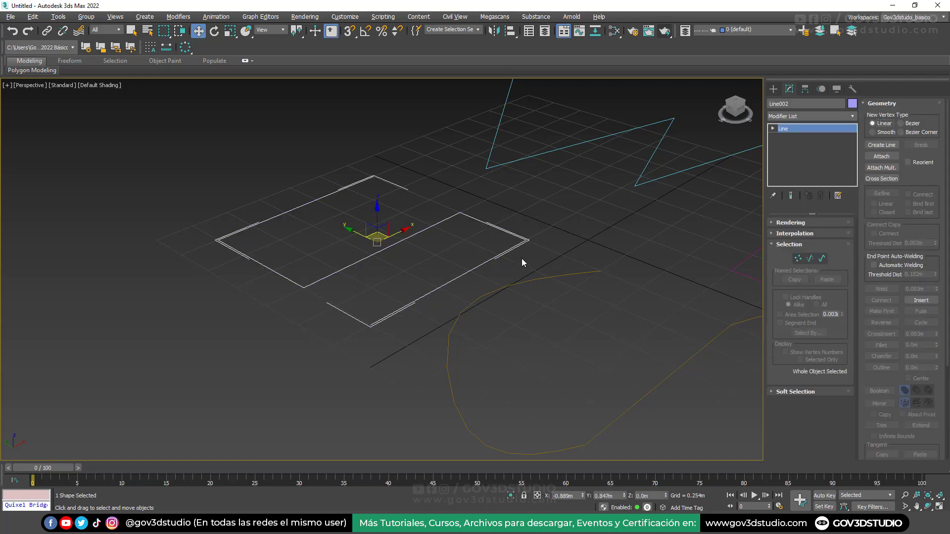
pyautogui.rightClick(580, 213)
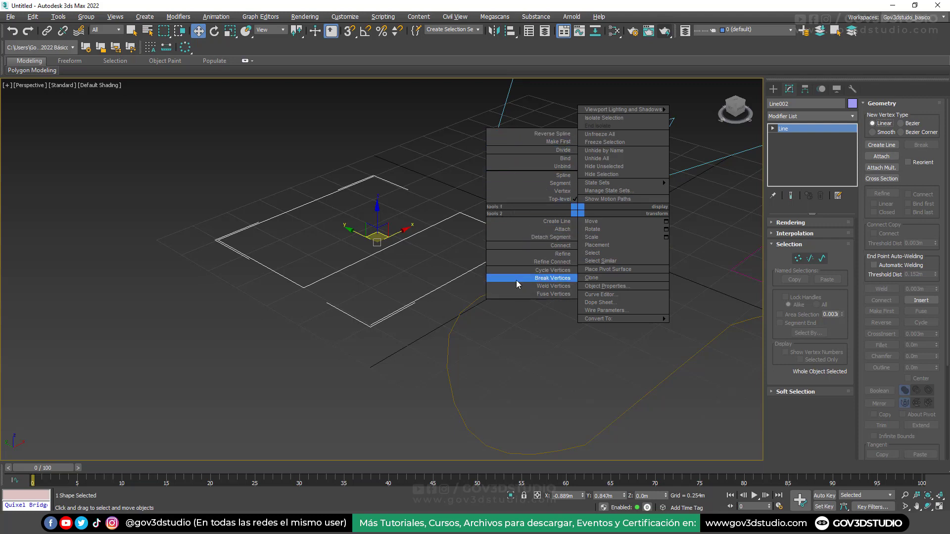
# Select all six vertices of the square-cornered line, convert them to Smooth, and pick a vertex on the curve
pyautogui.click(801, 261)
pyautogui.click(798, 258)
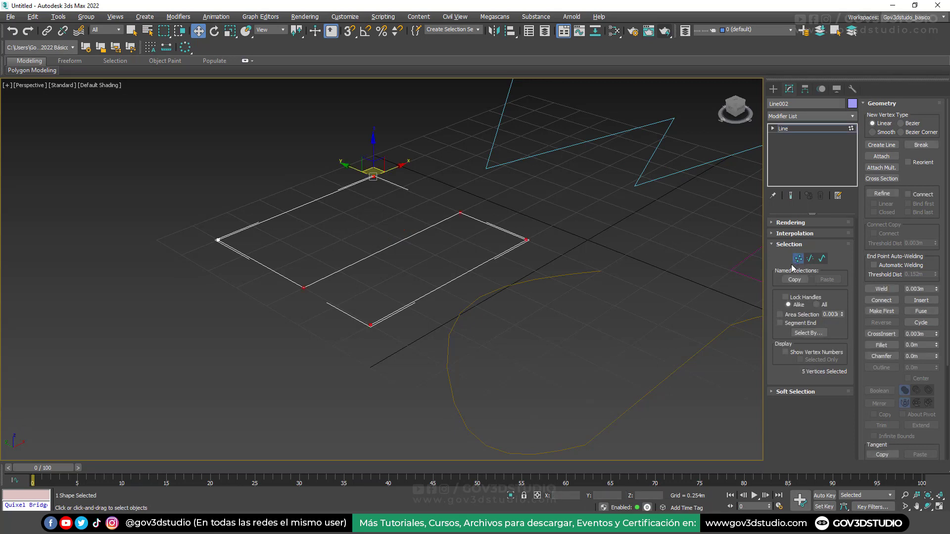
pyautogui.rightClick(545, 180)
pyautogui.moveTo(650, 420); pyautogui.dragTo(584, 330)
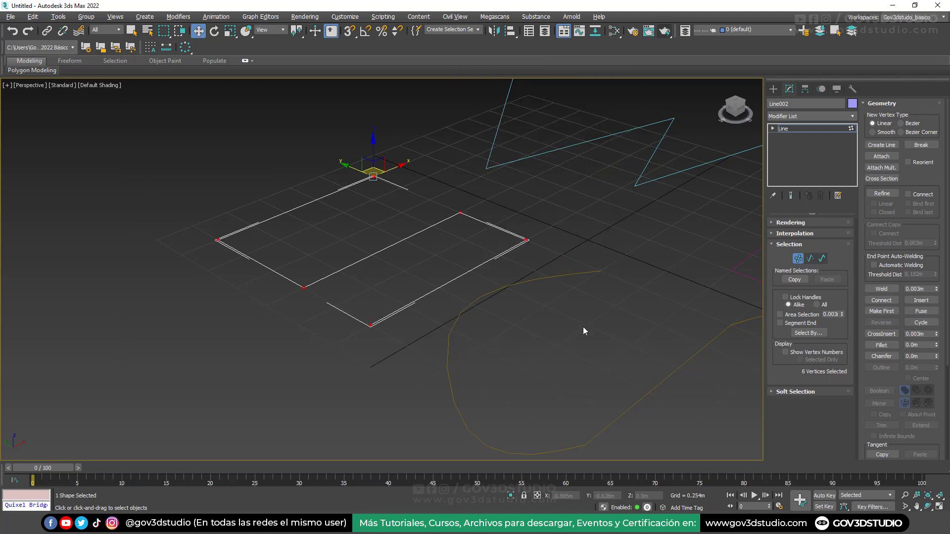
pyautogui.rightClick(596, 257)
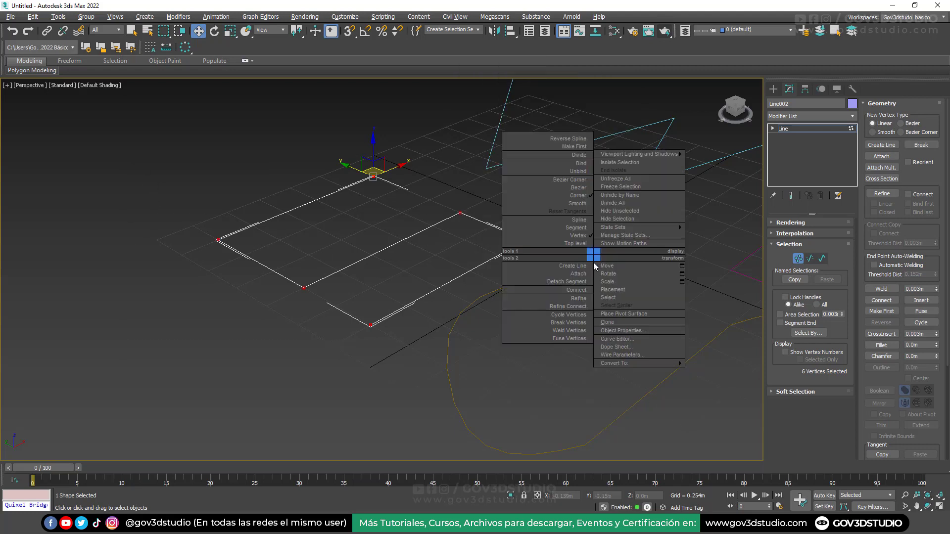
pyautogui.click(576, 203)
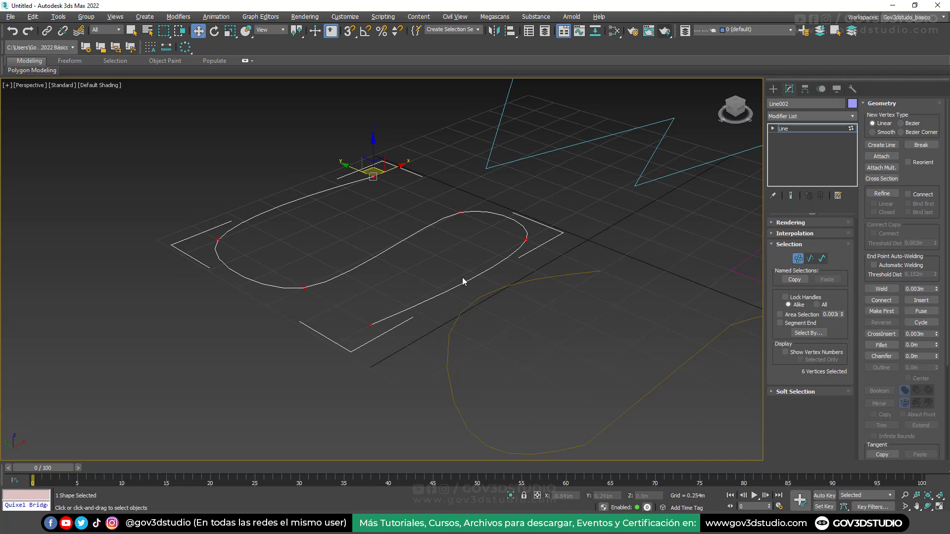
pyautogui.moveTo(443, 257)
pyautogui.keyDown('alt'); pyautogui.mouseDown(button='middle')
pyautogui.moveTo(402, 271)
pyautogui.moveTo(352, 260)
pyautogui.moveTo(386, 270)
pyautogui.moveTo(427, 259)
pyautogui.mouseUp(button='middle'); pyautogui.keyUp('alt')
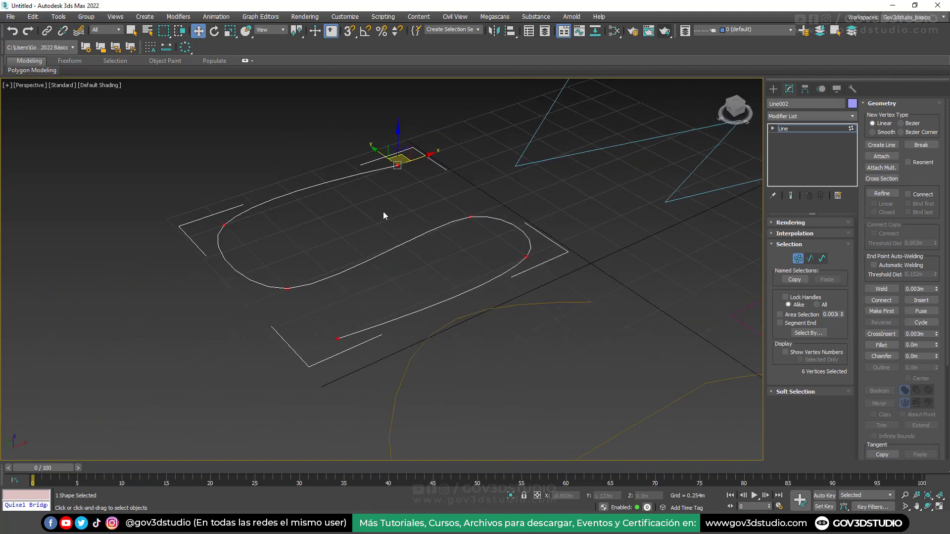
pyautogui.scroll(-3, 384, 213)
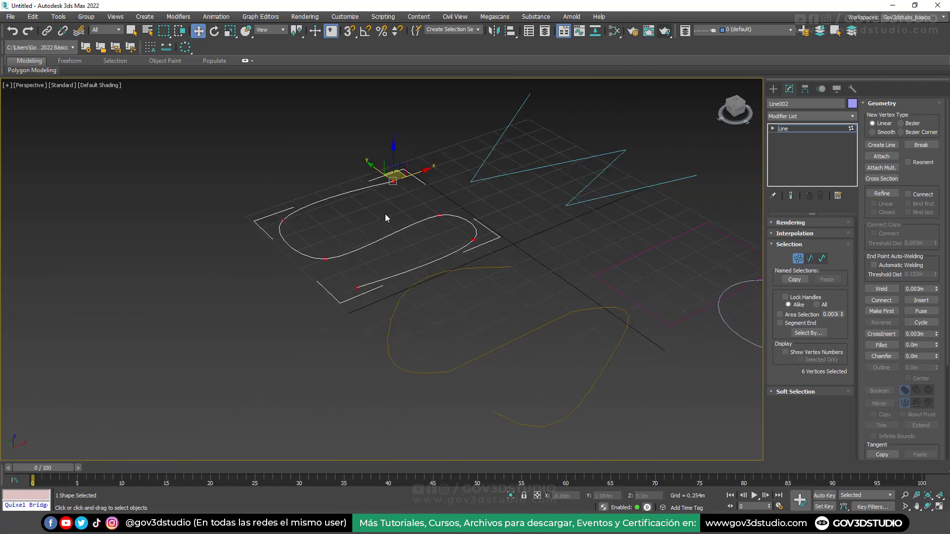
pyautogui.click(439, 216)
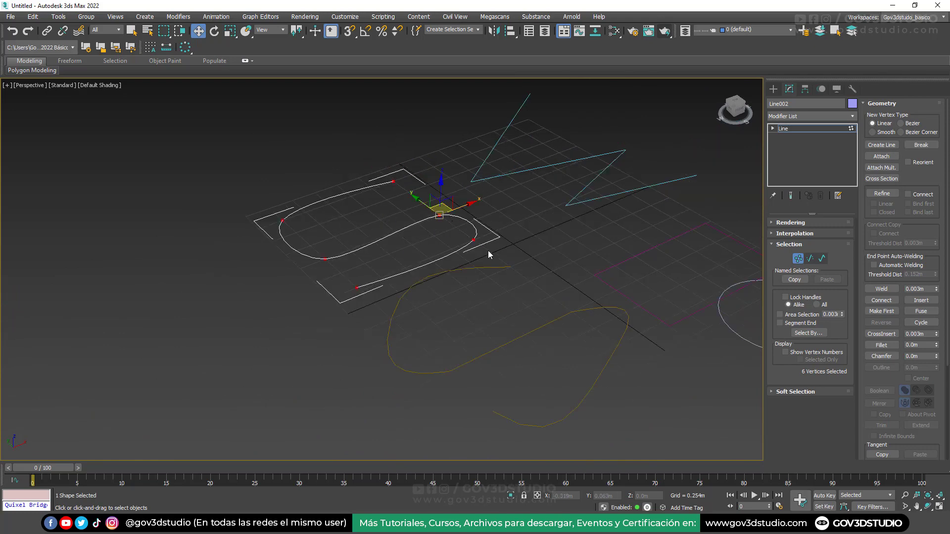
# Convert all vertices of the yellow curved line to Corner, and leave vertex level
pyautogui.click(798, 258)
pyautogui.moveTo(584, 330); pyautogui.dragTo(579, 282, button='middle')
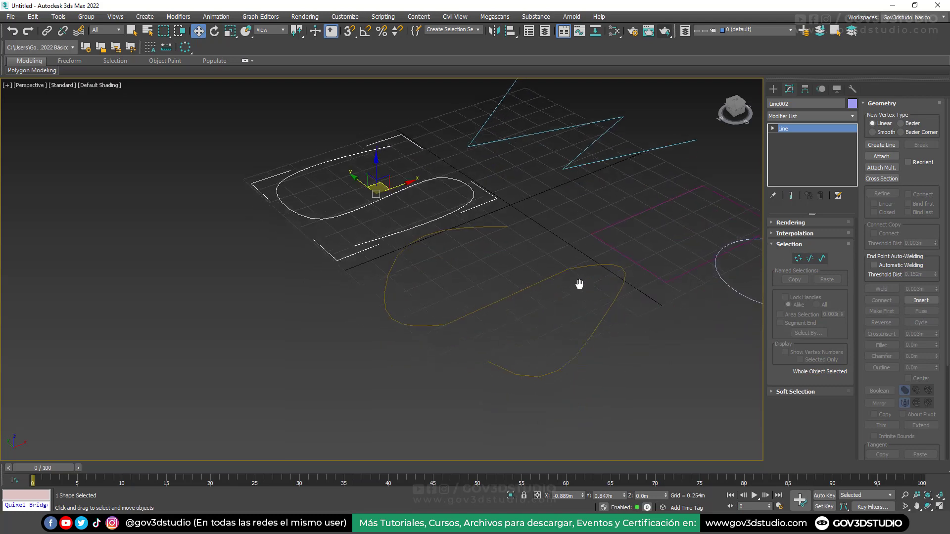
pyautogui.click(480, 301)
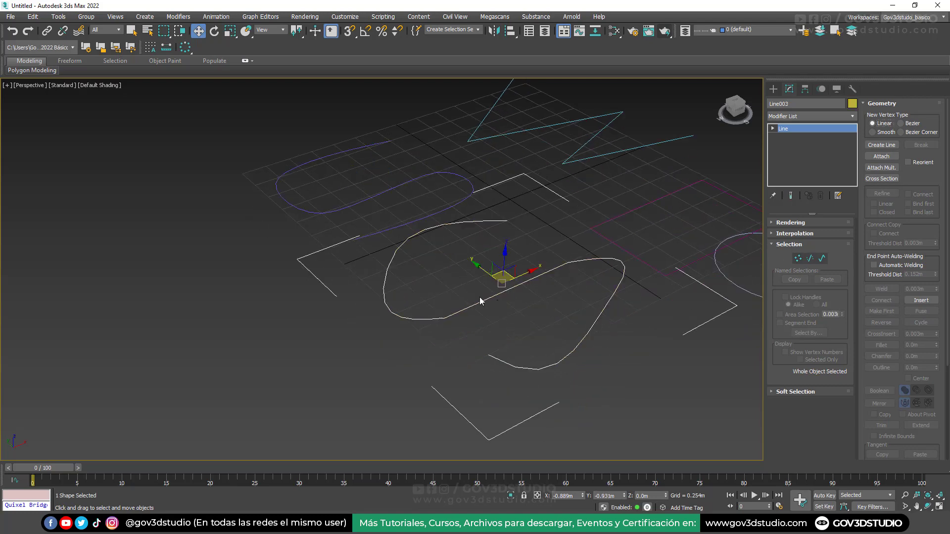
pyautogui.click(798, 258)
pyautogui.moveTo(709, 449); pyautogui.dragTo(710, 449)
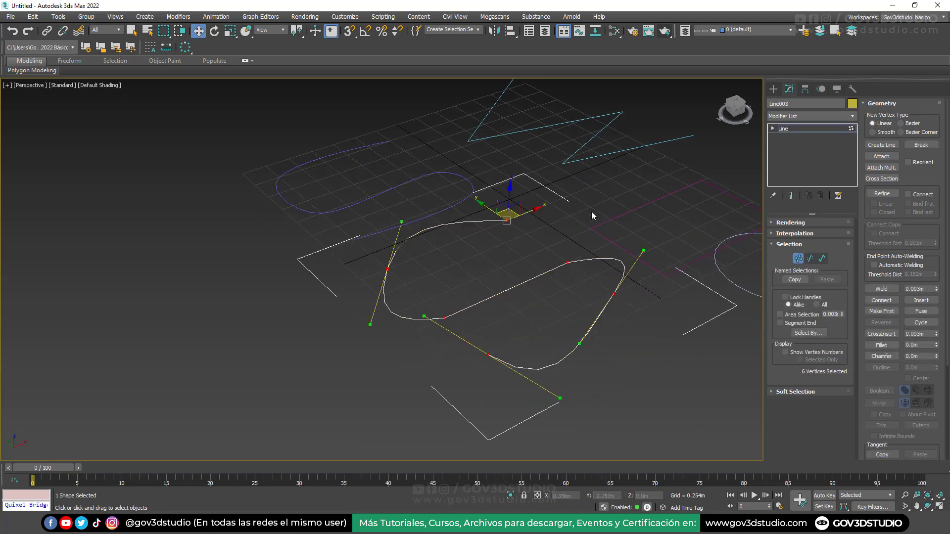
pyautogui.rightClick(581, 193)
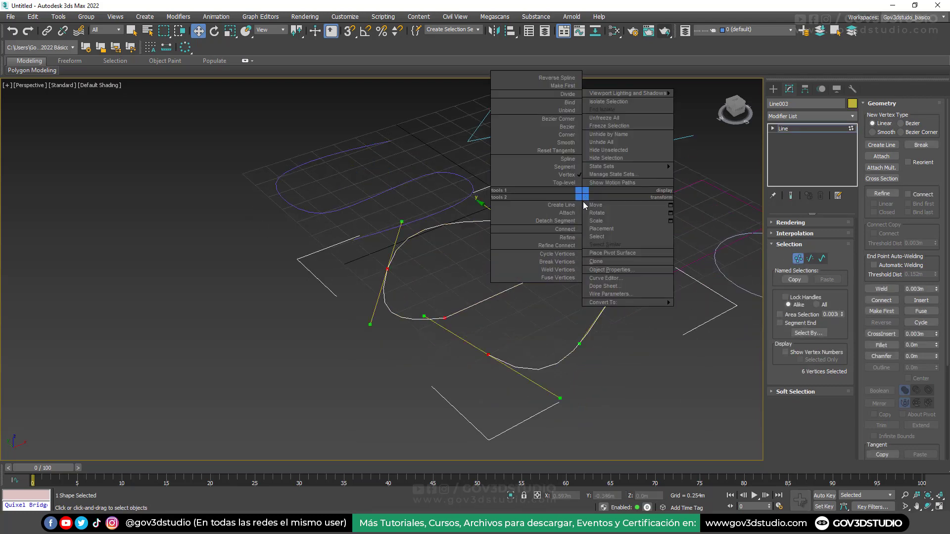
pyautogui.click(567, 135)
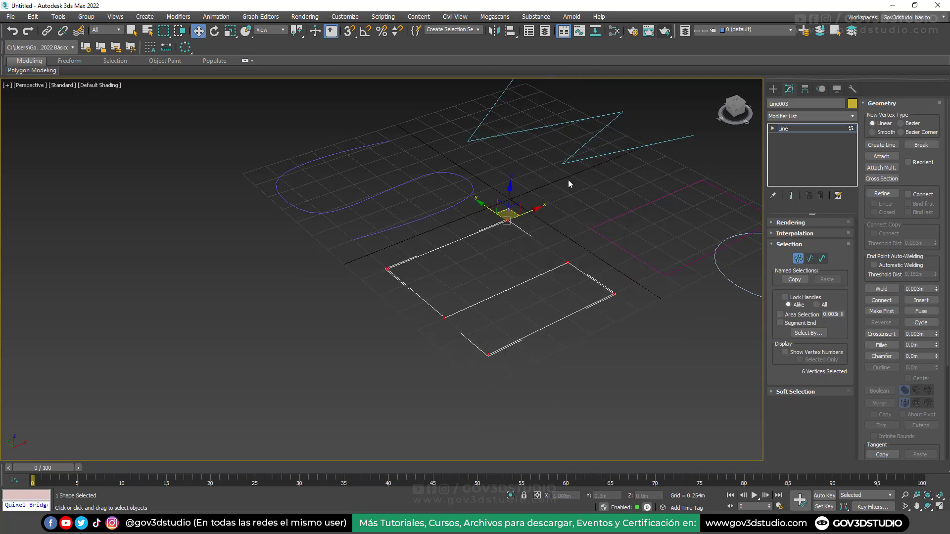
pyautogui.click(799, 260)
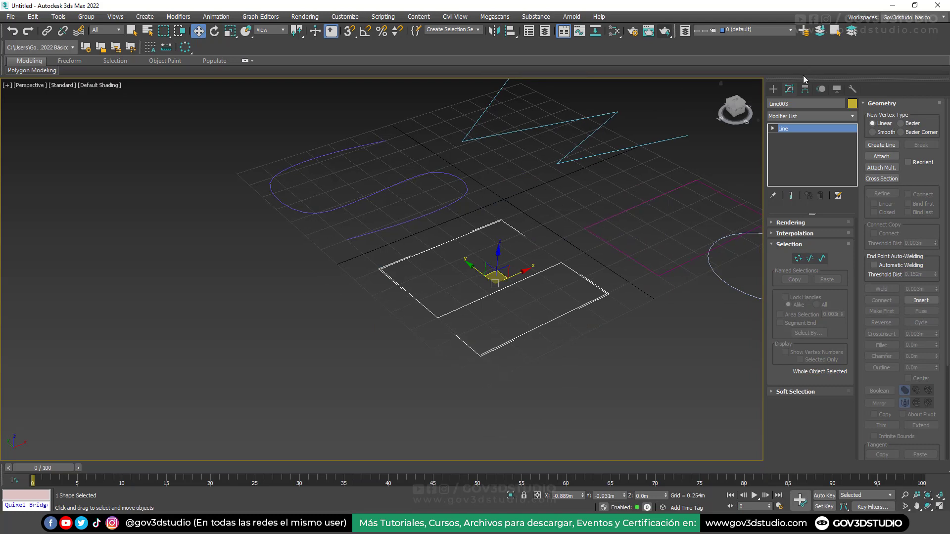
# Start a freeform line behind the existing shapes with four corner points in a zigzag, followed by a run of looping Bezier points
pyautogui.click(773, 89)
pyautogui.click(801, 168)
pyautogui.scroll(-5, 450, 258)
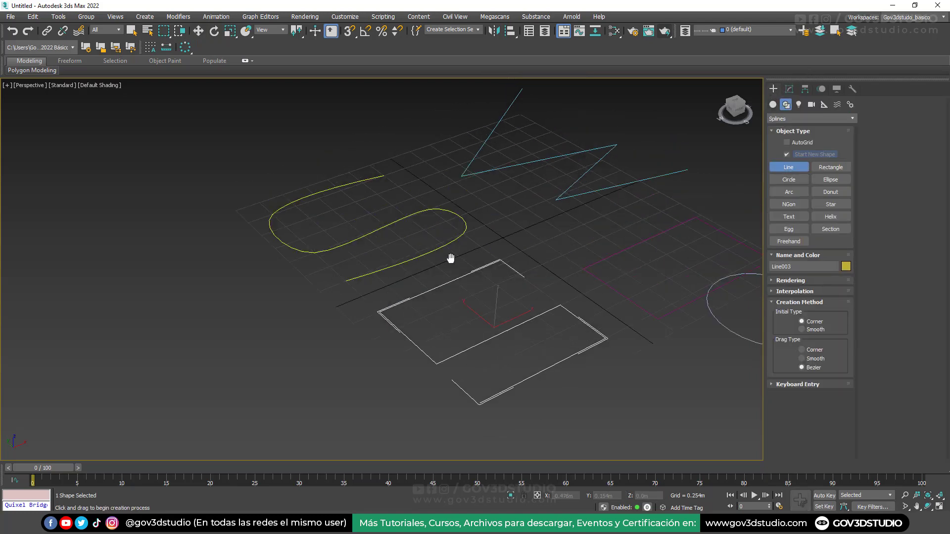
pyautogui.click(429, 156)
pyautogui.click(315, 208)
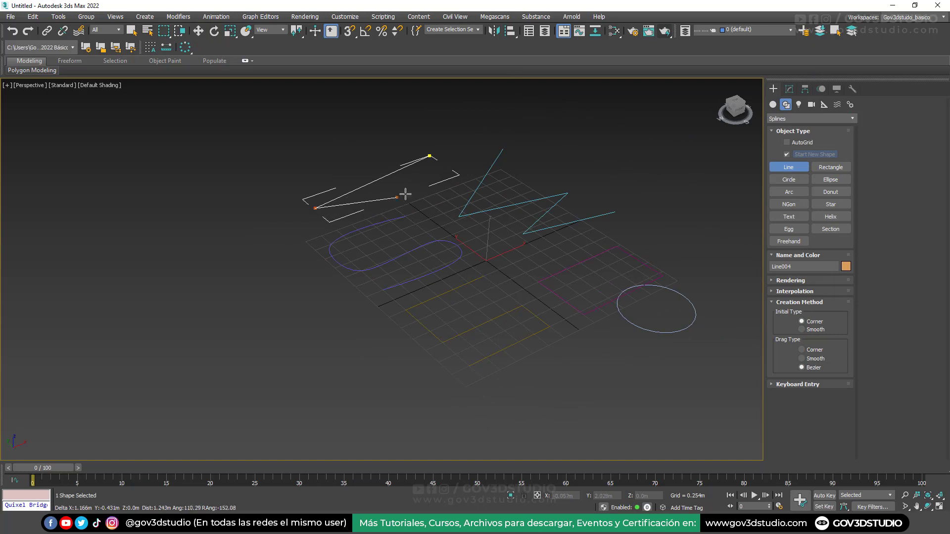
pyautogui.click(433, 182)
pyautogui.click(417, 216)
pyautogui.moveTo(476, 141); pyautogui.dragTo(573, 201)
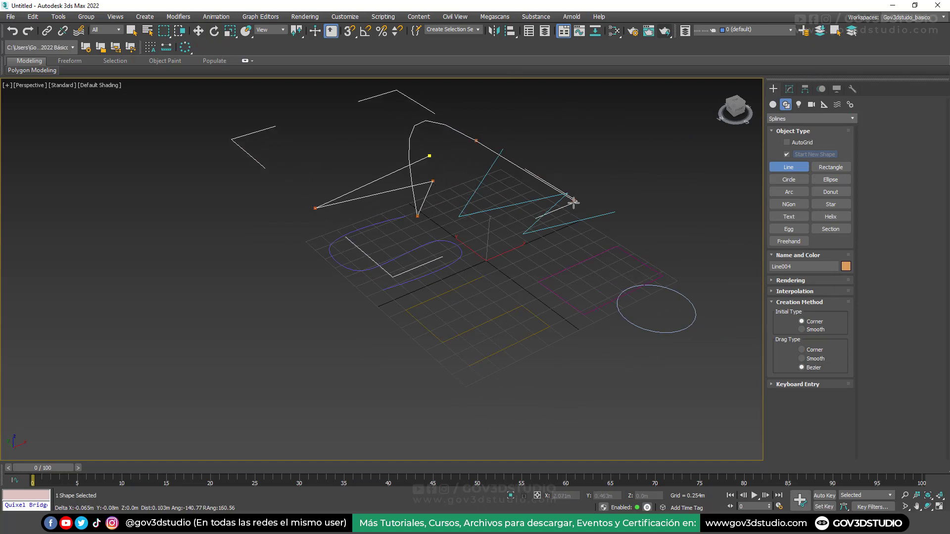
pyautogui.moveTo(607, 130); pyautogui.dragTo(676, 163)
pyautogui.moveTo(678, 197); pyautogui.dragTo(672, 211)
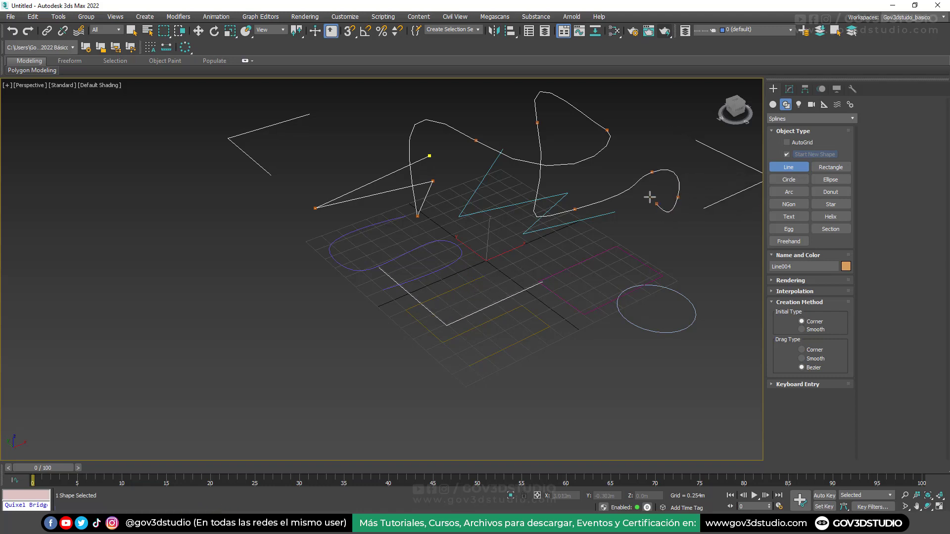
# Continue the freeform line with straight segments between corner points, wrapping them around its last small curved loop
pyautogui.click(629, 181)
pyautogui.click(647, 141)
pyautogui.click(710, 146)
pyautogui.click(709, 176)
pyautogui.click(710, 185)
pyautogui.click(697, 223)
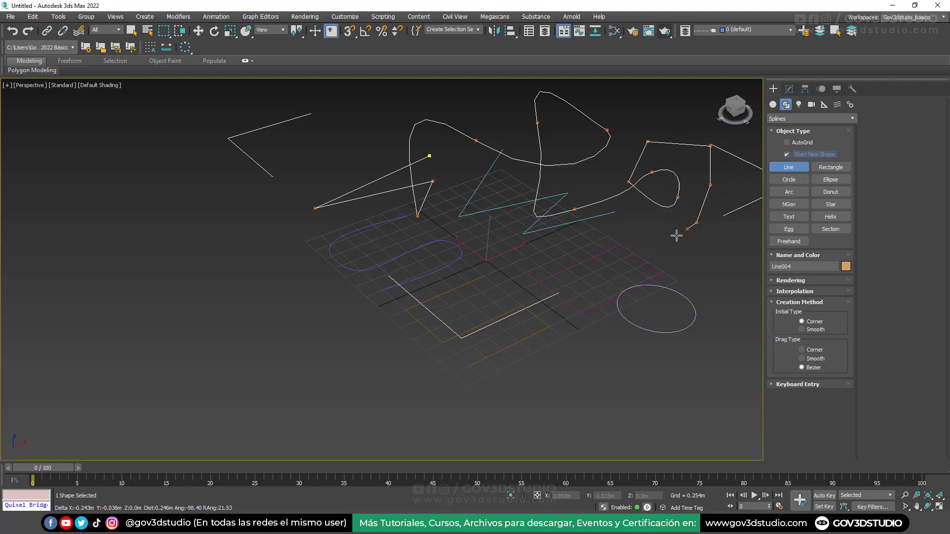
pyautogui.click(629, 232)
pyautogui.click(603, 196)
pyautogui.click(612, 148)
pyautogui.click(637, 99)
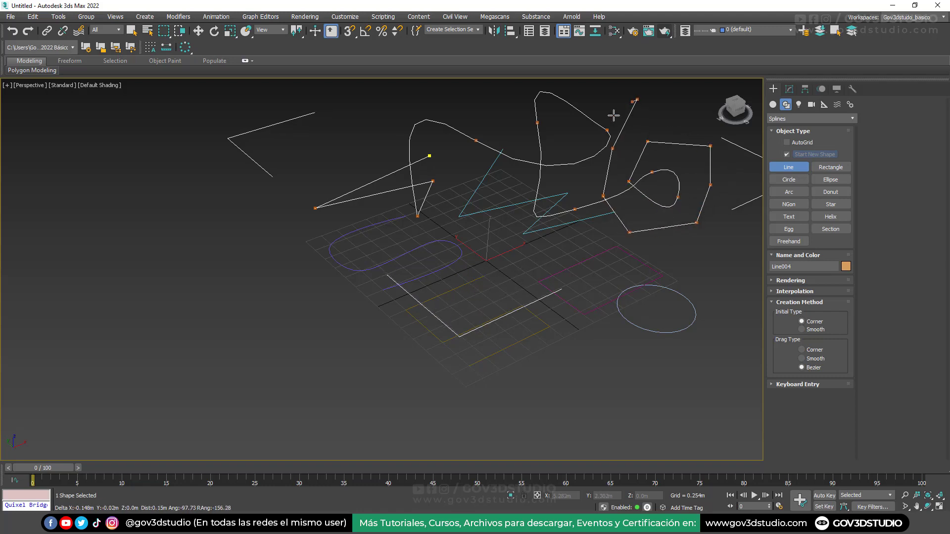
# Finish the freeform line with curved Bezier points spiralling inward through the earlier curves, and end line creation
pyautogui.moveTo(510, 104); pyautogui.dragTo(513, 183)
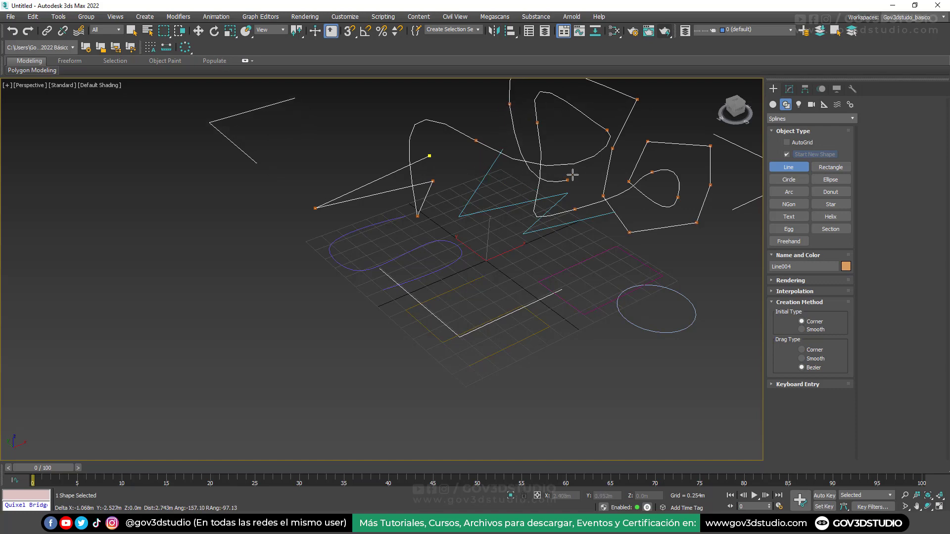
pyautogui.moveTo(580, 163); pyautogui.dragTo(479, 178)
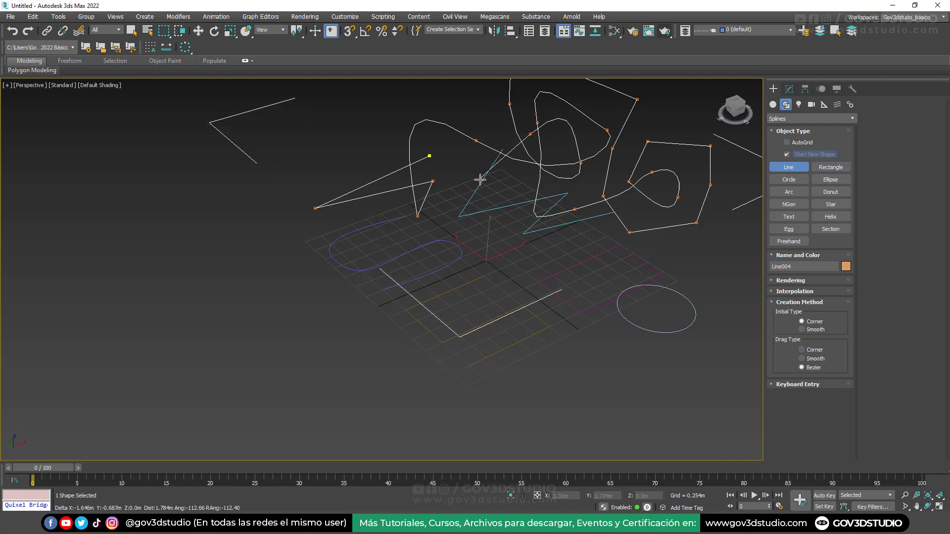
pyautogui.rightClick(526, 178)
pyautogui.moveTo(595, 172); pyautogui.dragTo(528, 226, button='middle')
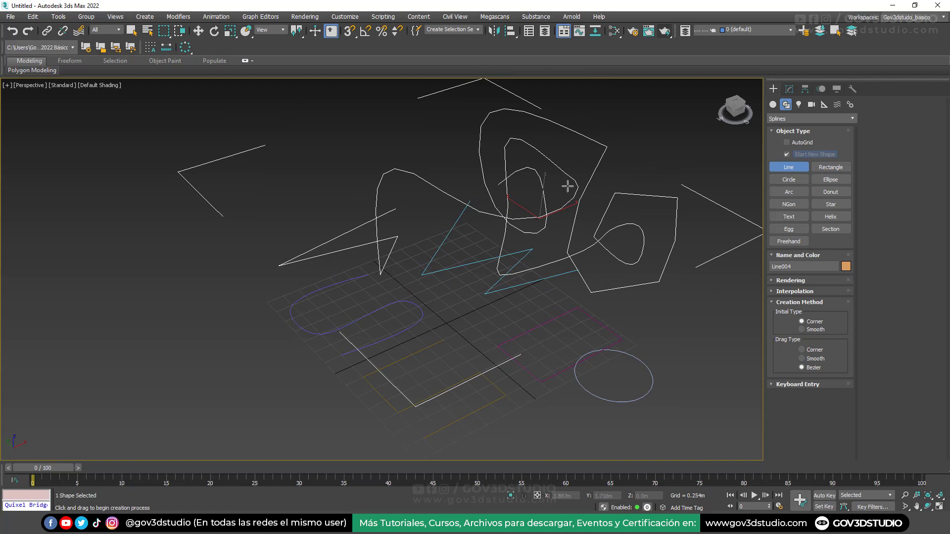
pyautogui.moveTo(549, 218)
pyautogui.mouseDown(button='middle')
pyautogui.moveTo(550, 192)
pyautogui.moveTo(540, 201)
pyautogui.mouseUp(button='middle')
# Select all vertices of the freeform line and convert them to Corner
pyautogui.click(789, 89)
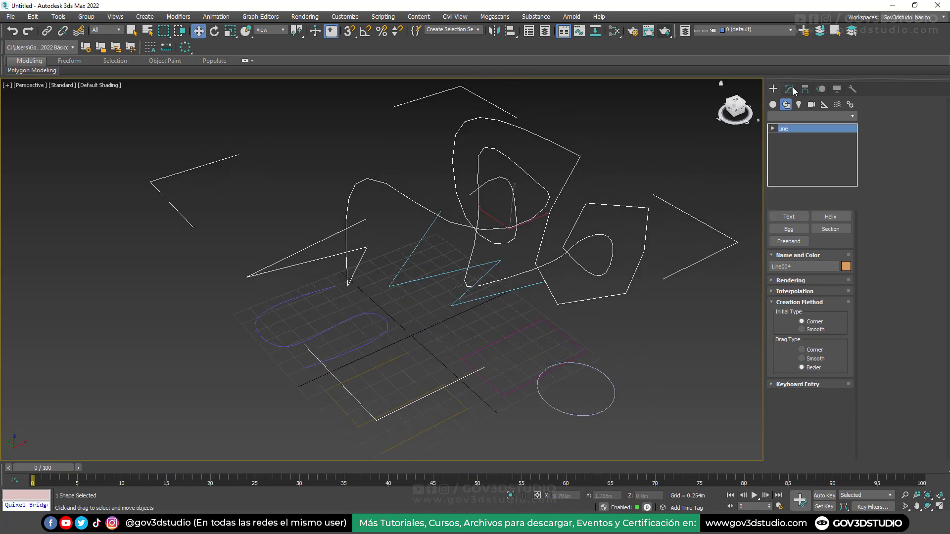
pyautogui.click(797, 258)
pyautogui.moveTo(208, 133); pyautogui.dragTo(727, 366)
pyautogui.rightClick(673, 284)
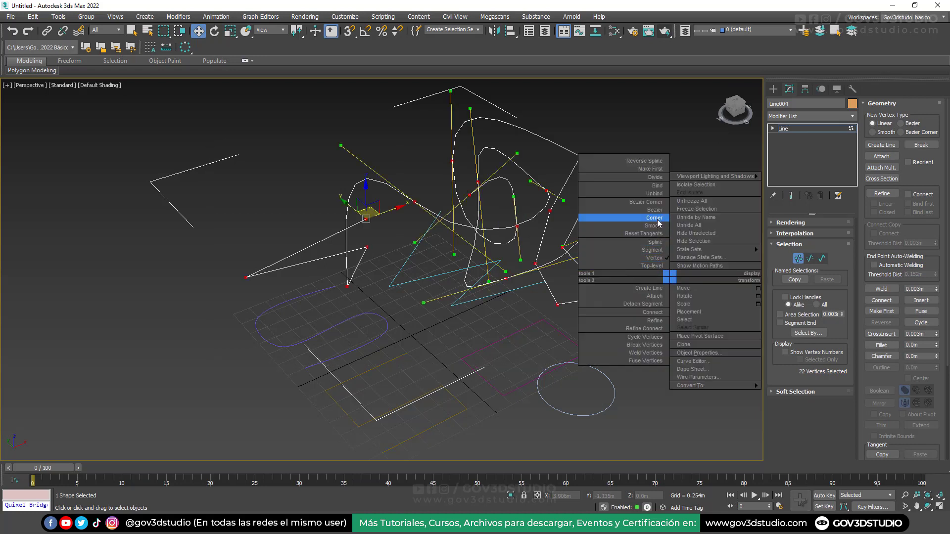
pyautogui.click(658, 220)
# Convert all vertices of the freeform line to Smooth and leave vertex level
pyautogui.rightClick(654, 232)
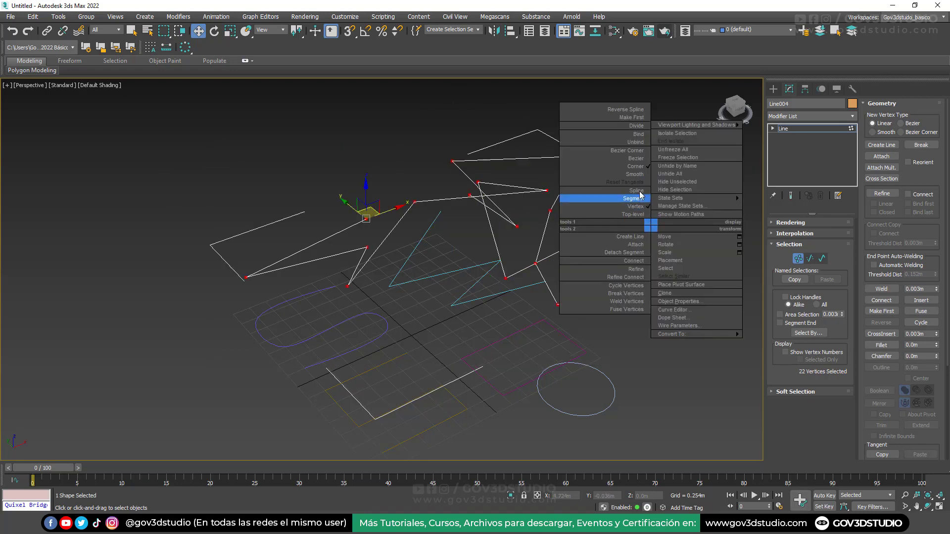
pyautogui.click(640, 176)
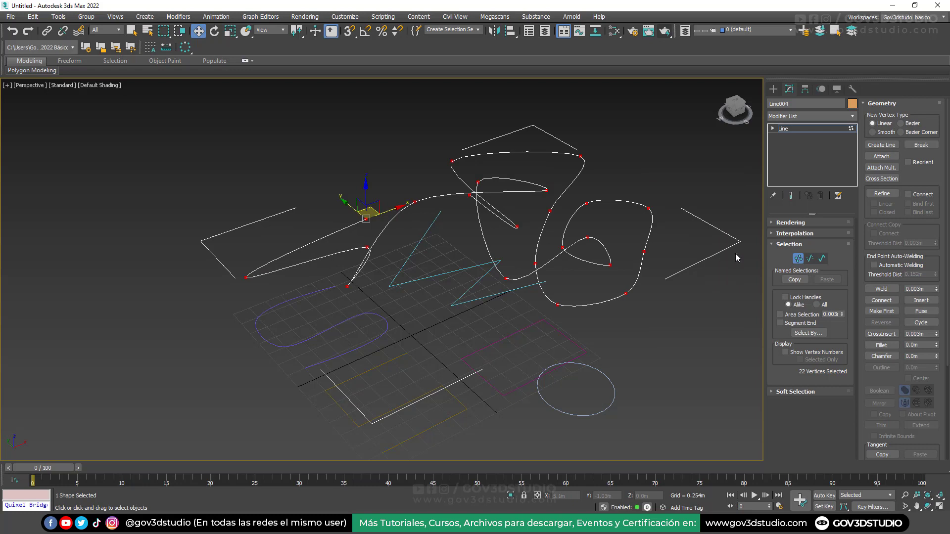
pyautogui.click(798, 258)
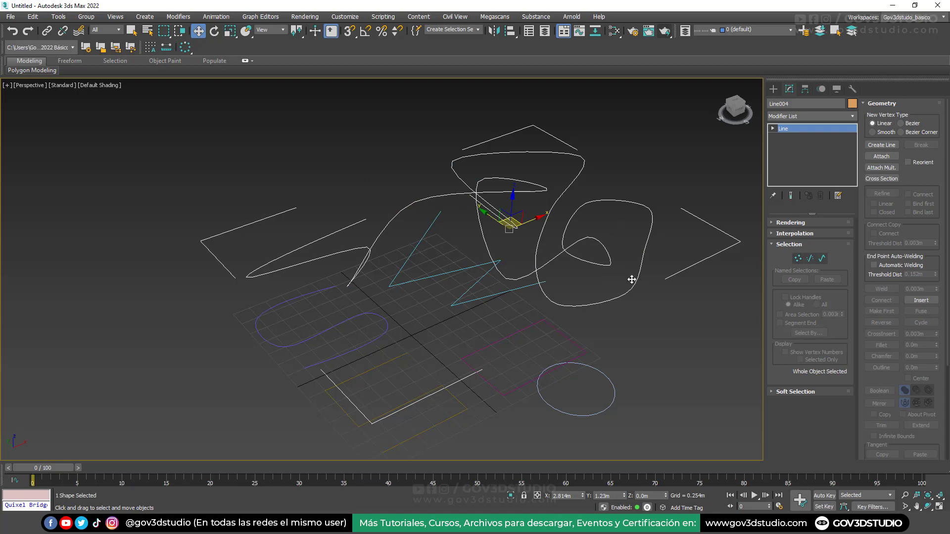
# Select the yellow square-cornered line and convert all its vertices to Smooth
pyautogui.moveTo(601, 286); pyautogui.dragTo(641, 183, button='middle')
pyautogui.scroll(5, 472, 274)
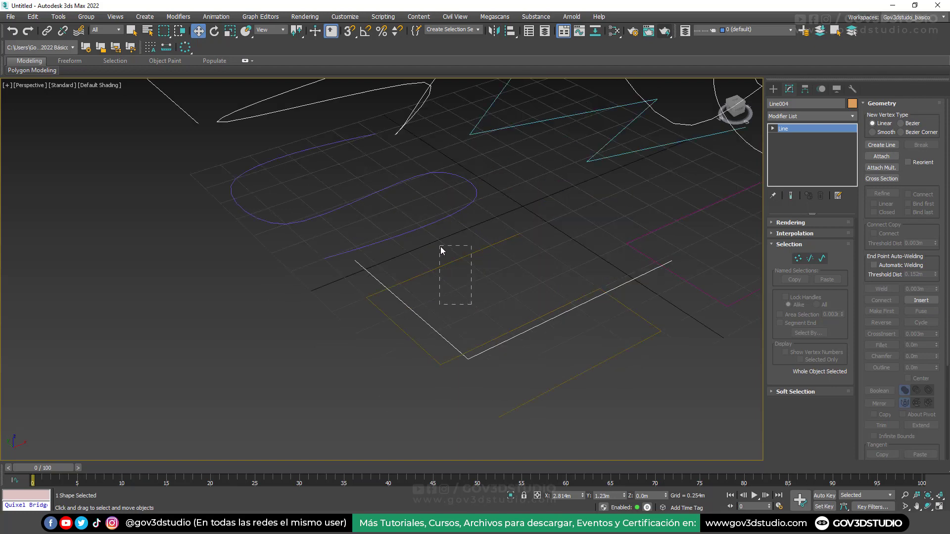
pyautogui.moveTo(440, 246); pyautogui.dragTo(440, 247)
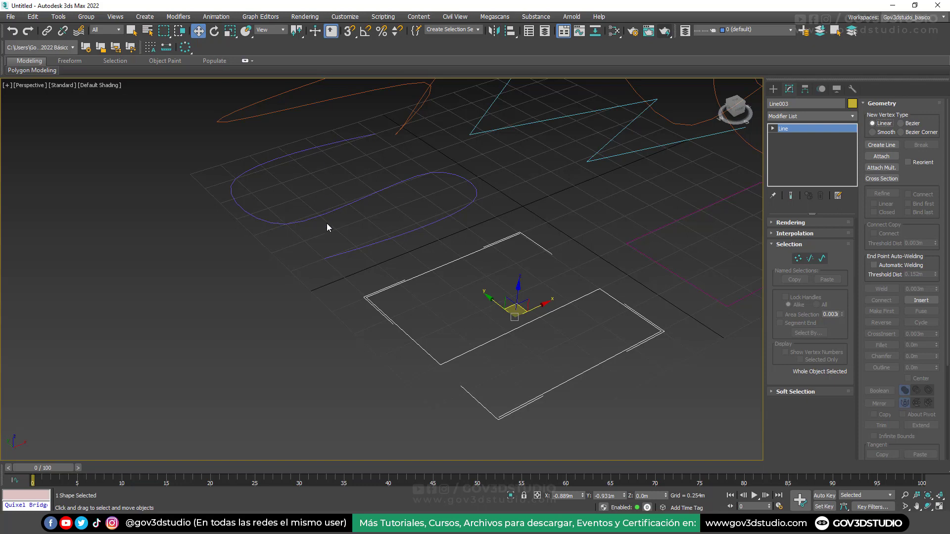
pyautogui.click(798, 259)
pyautogui.moveTo(518, 279); pyautogui.dragTo(498, 262, button='middle')
pyautogui.scroll(-3, 334, 221)
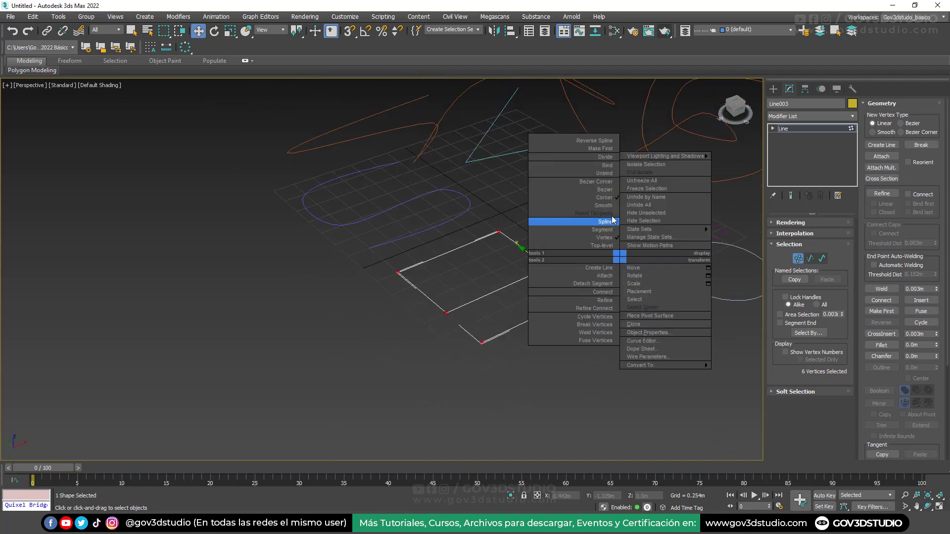
pyautogui.click(612, 206)
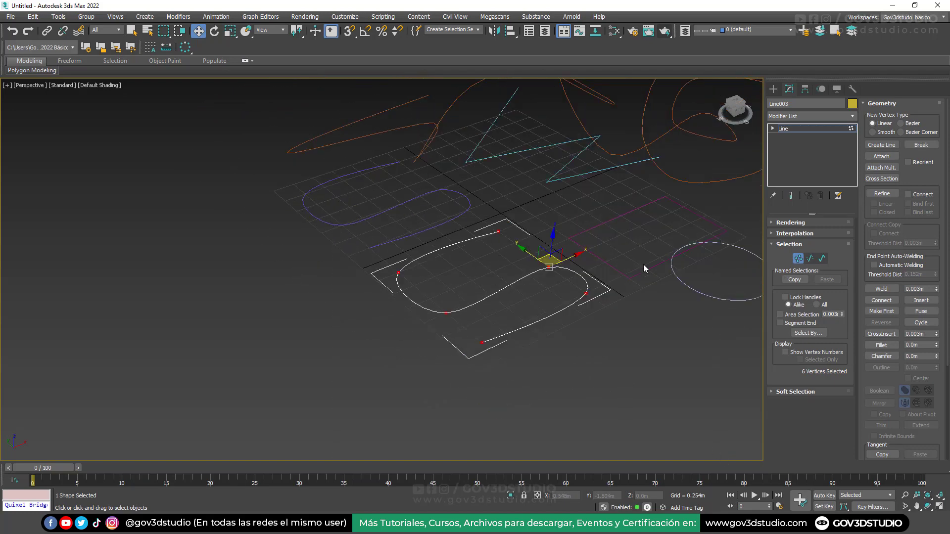
# Set all vertices of the yellow line back to Corner, and convert them to Bezier
pyautogui.rightClick(642, 258)
pyautogui.click(626, 199)
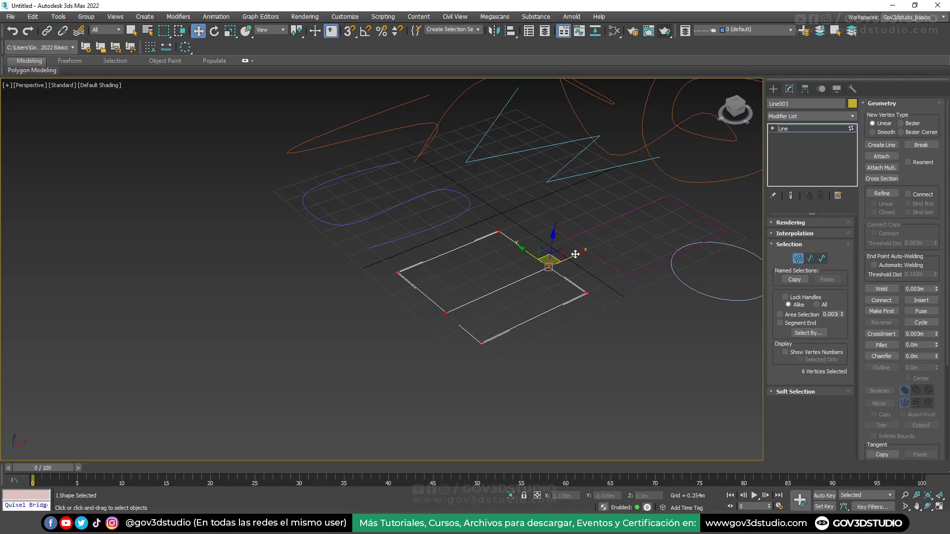
pyautogui.moveTo(572, 217)
pyautogui.keyDown('alt'); pyautogui.mouseDown(button='middle')
pyautogui.moveTo(572, 241)
pyautogui.moveTo(571, 201)
pyautogui.mouseUp(button='middle'); pyautogui.keyUp('alt')
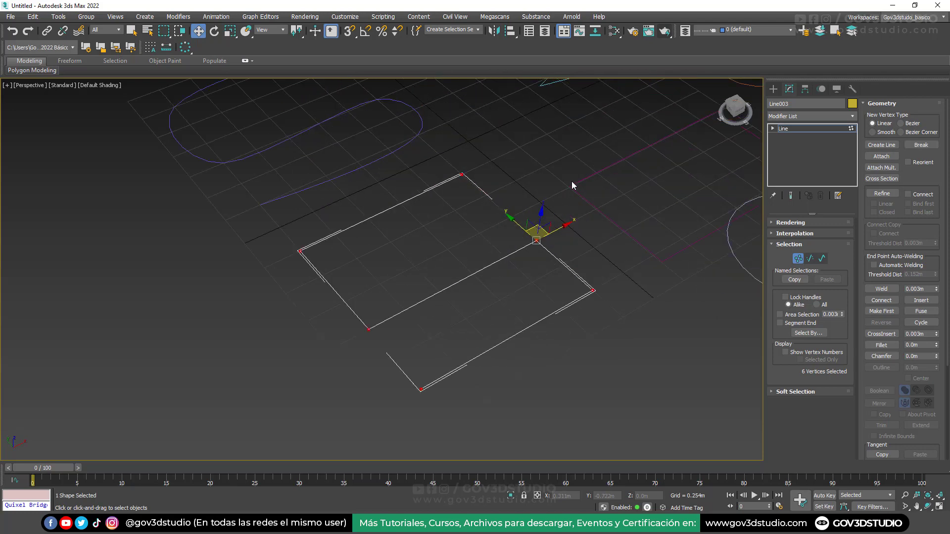
pyautogui.rightClick(572, 185)
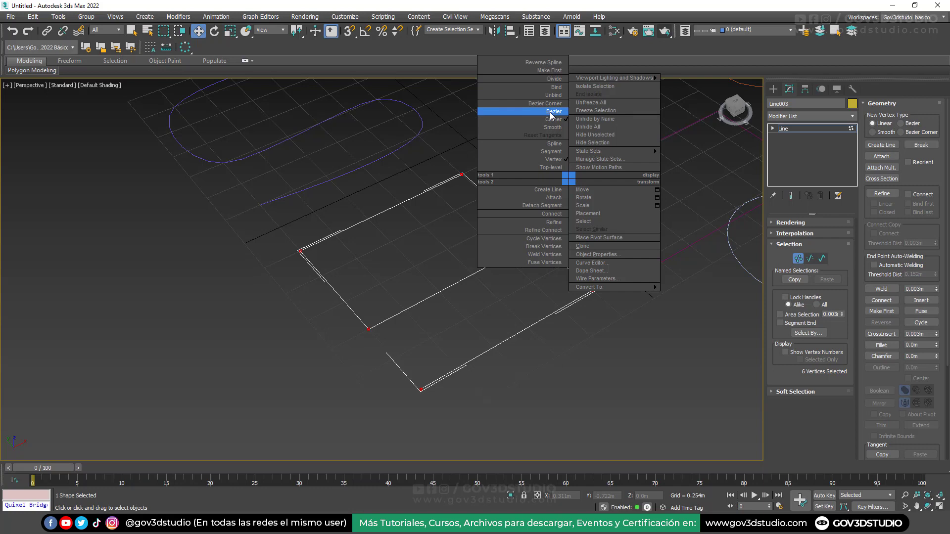
pyautogui.click(551, 113)
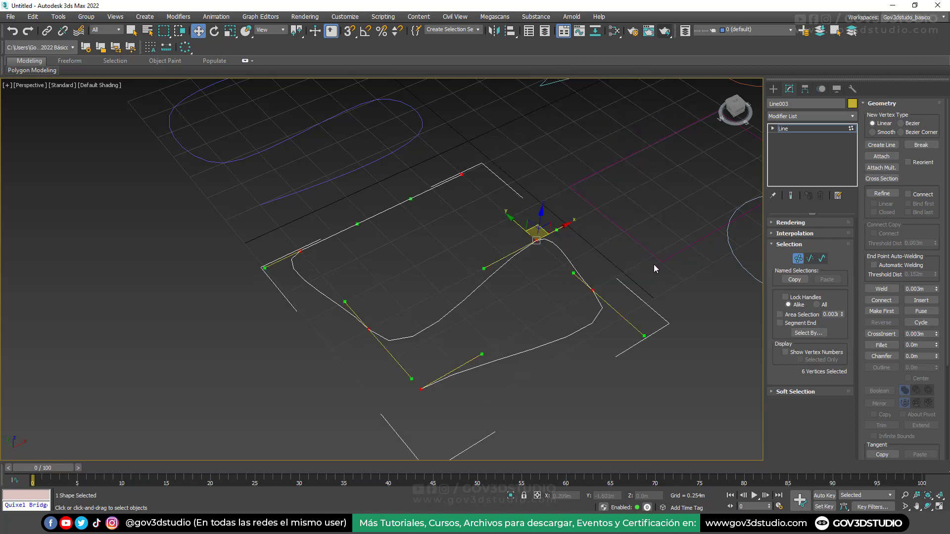
# Select the vertex on the outer bend of the yellow line and swing its Bezier handle inward to round the bend
pyautogui.click(625, 274)
pyautogui.scroll(5, 614, 275)
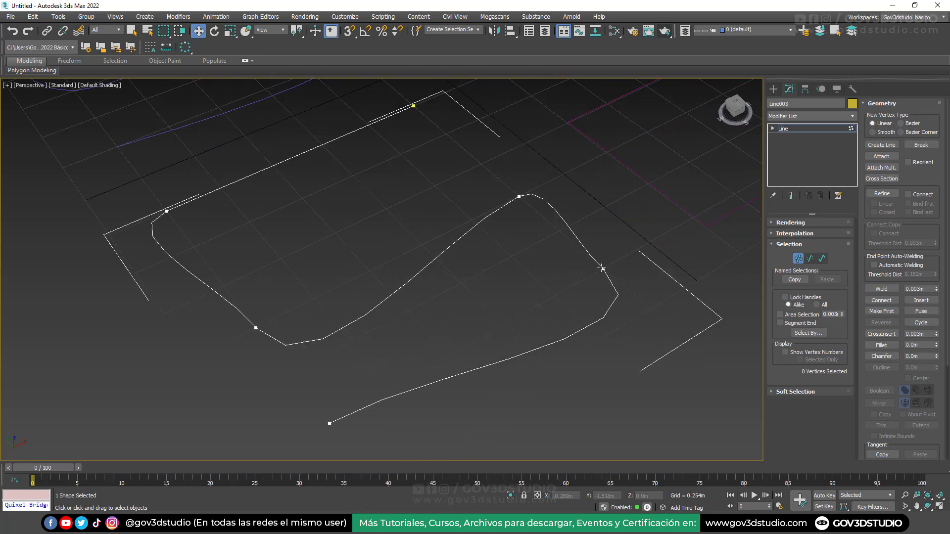
pyautogui.click(602, 268)
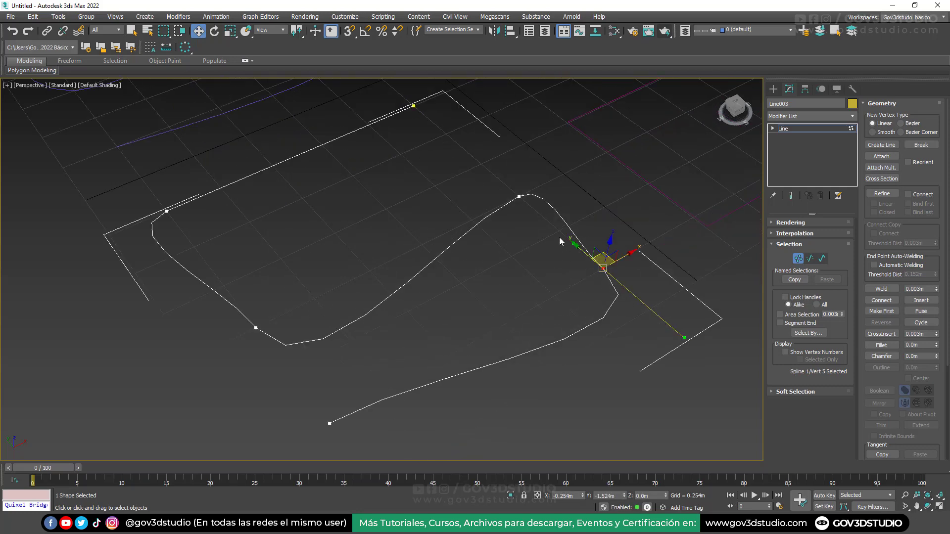
pyautogui.moveTo(684, 336); pyautogui.dragTo(552, 368)
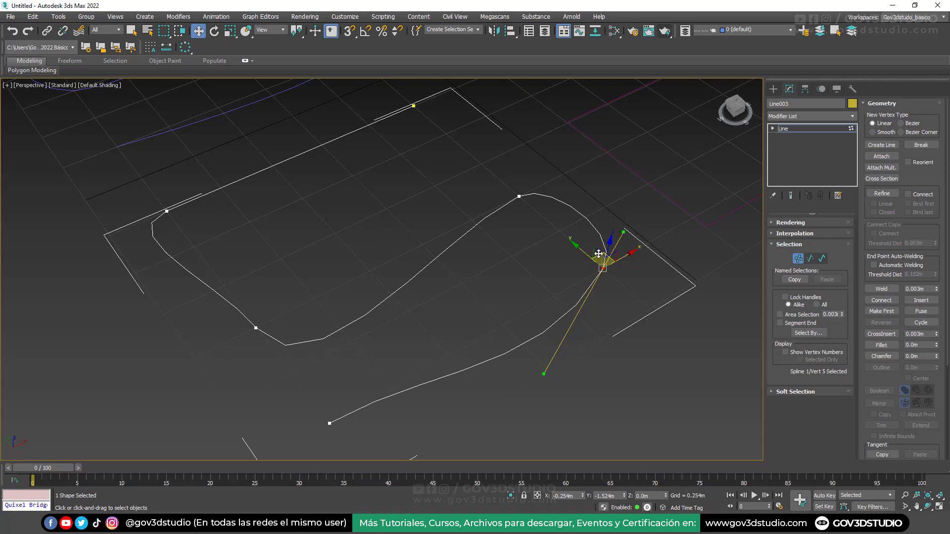
pyautogui.moveTo(544, 374); pyautogui.dragTo(520, 389)
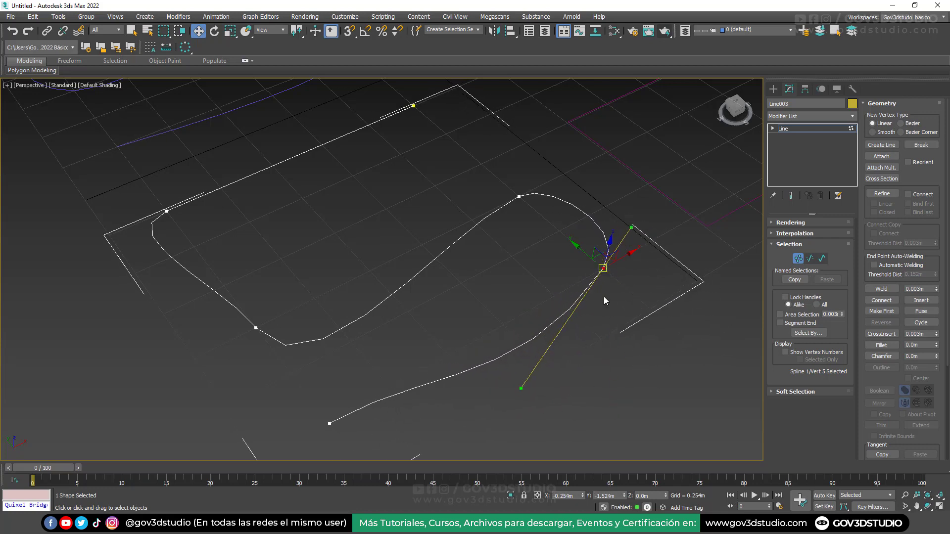
pyautogui.moveTo(519, 387)
pyautogui.mouseDown()
pyautogui.moveTo(658, 357)
pyautogui.moveTo(524, 343)
pyautogui.moveTo(690, 338)
pyautogui.moveTo(514, 386)
pyautogui.mouseUp()
pyautogui.moveTo(521, 388); pyautogui.dragTo(685, 288)
pyautogui.moveTo(613, 275); pyautogui.dragTo(503, 320)
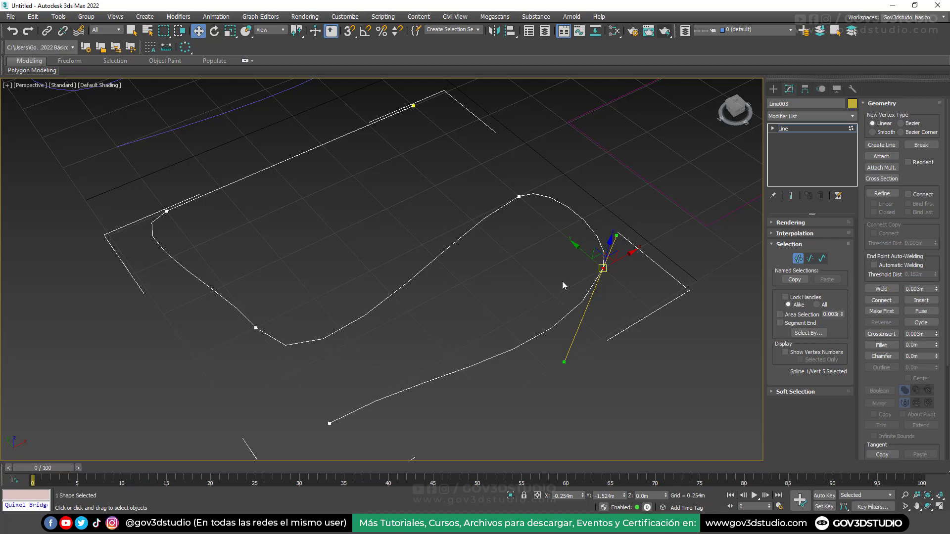
# Swing the Bezier handles of the yellow line's fourth, third and second vertices to round its inner and outer bends
pyautogui.click(520, 197)
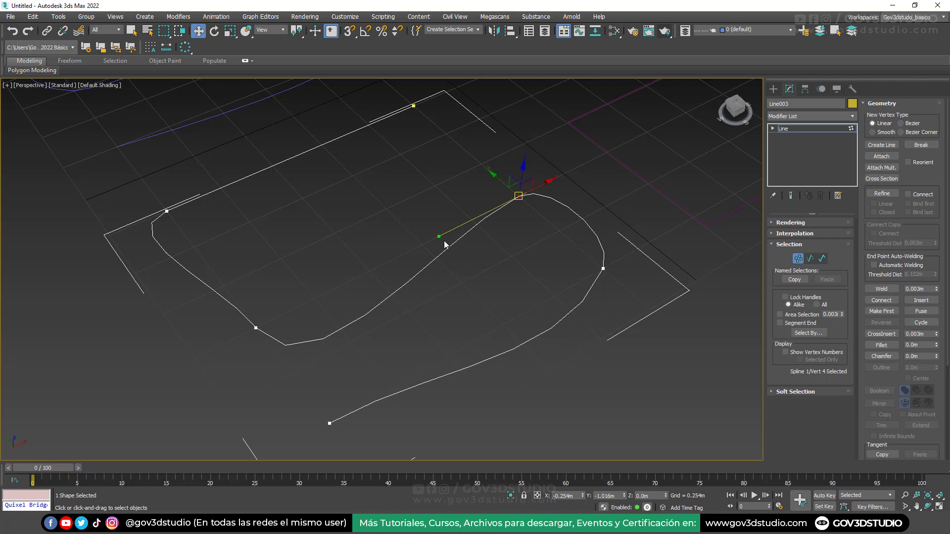
pyautogui.moveTo(439, 236); pyautogui.dragTo(411, 201)
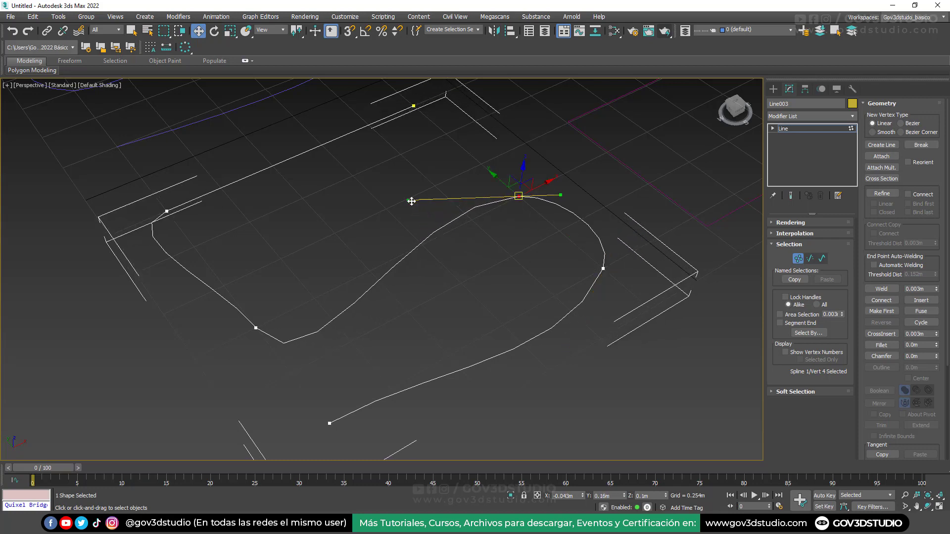
pyautogui.click(256, 327)
pyautogui.moveTo(317, 404); pyautogui.dragTo(370, 354)
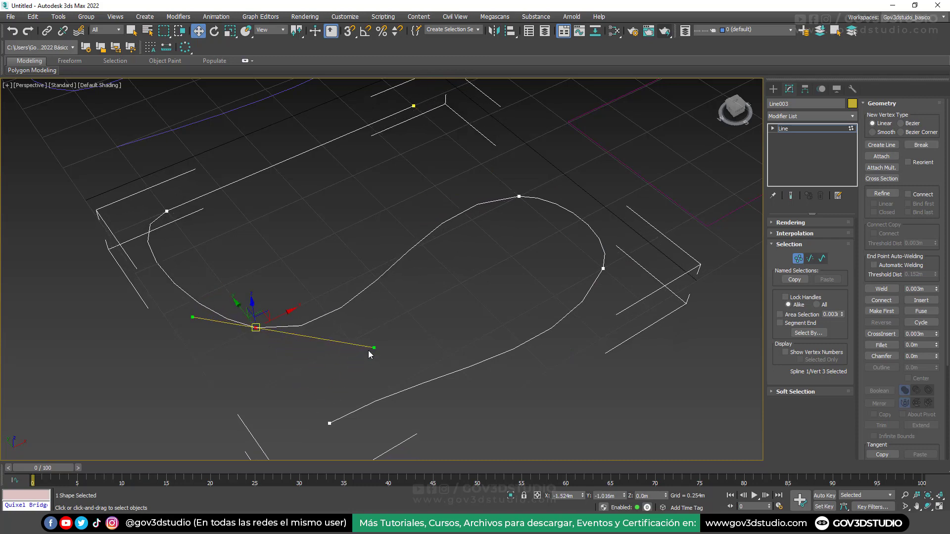
pyautogui.click(167, 211)
pyautogui.moveTo(253, 174); pyautogui.dragTo(232, 128)
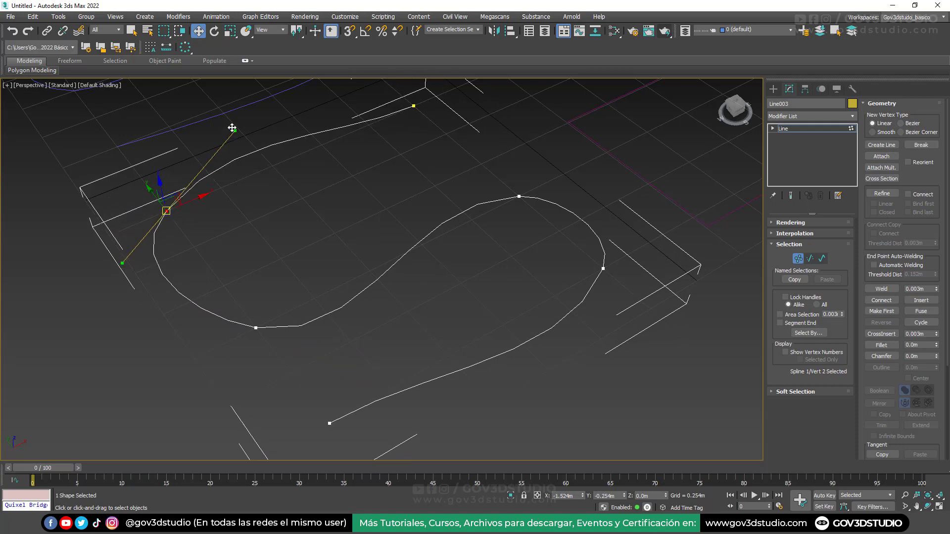
# Bend both ends of the yellow line with the Bezier handles of its first and last vertices, and leave vertex level
pyautogui.click(414, 105)
pyautogui.moveTo(335, 138); pyautogui.dragTo(326, 105)
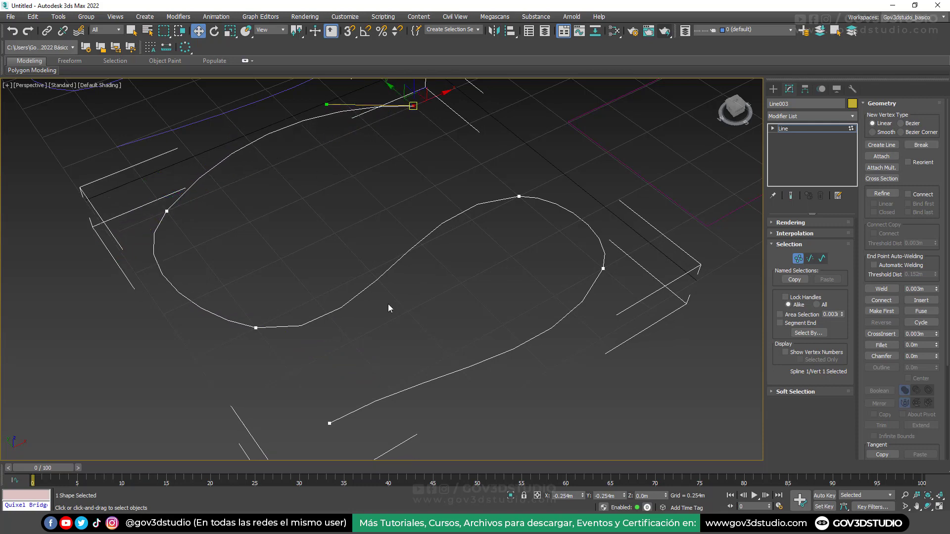
pyautogui.click(329, 423)
pyautogui.moveTo(427, 369); pyautogui.dragTo(458, 391)
pyautogui.scroll(-5, 459, 390)
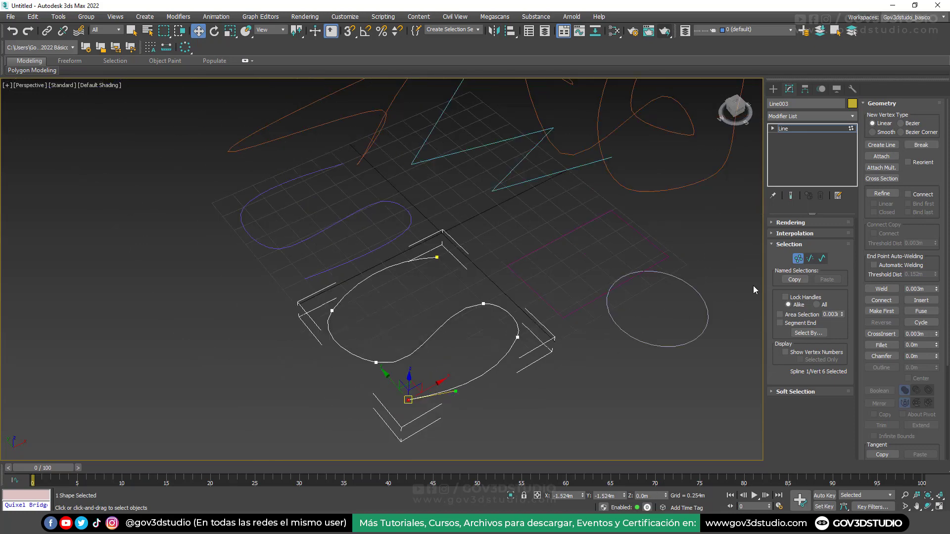
pyautogui.click(798, 258)
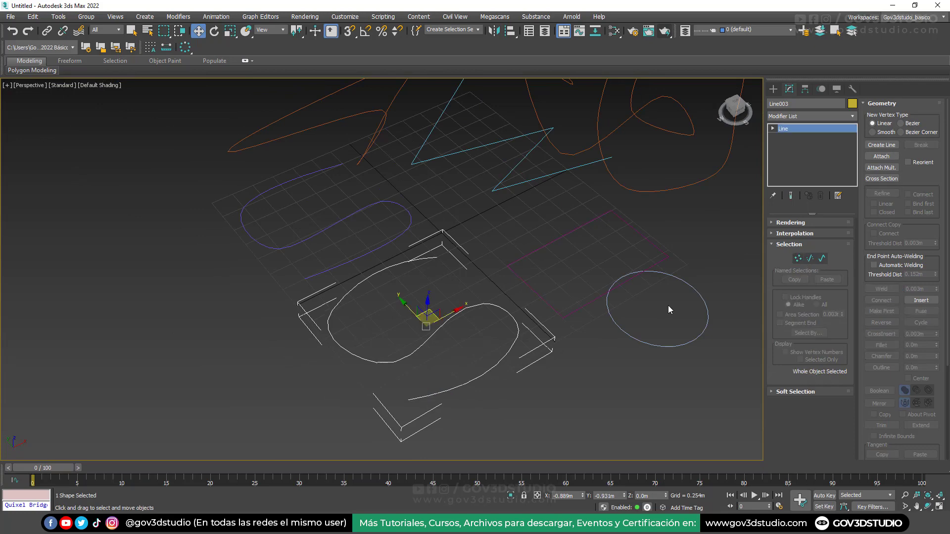
# Select the blue S-shaped line, set all its vertices to Corner, and convert them to Bezier Corner
pyautogui.moveTo(574, 359); pyautogui.dragTo(602, 339, button='middle')
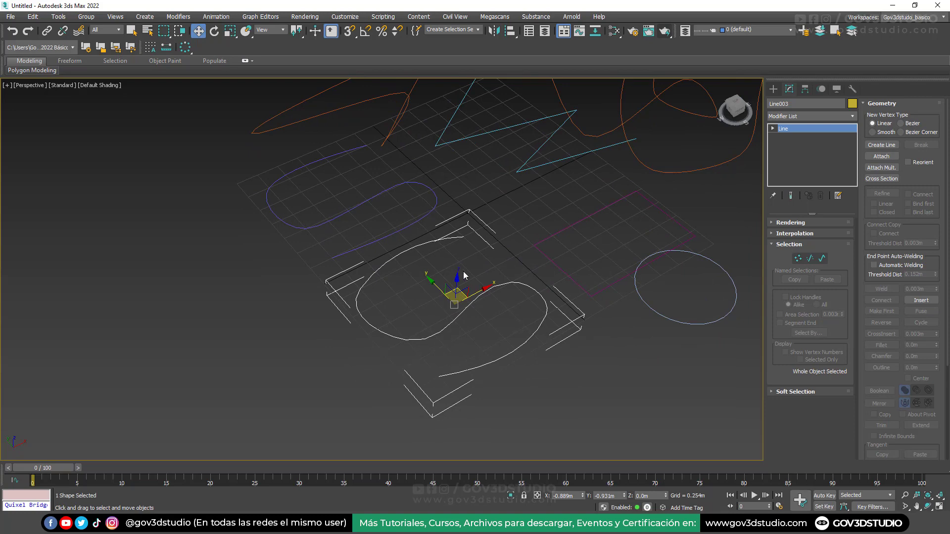
pyautogui.moveTo(451, 287); pyautogui.dragTo(468, 269, button='middle')
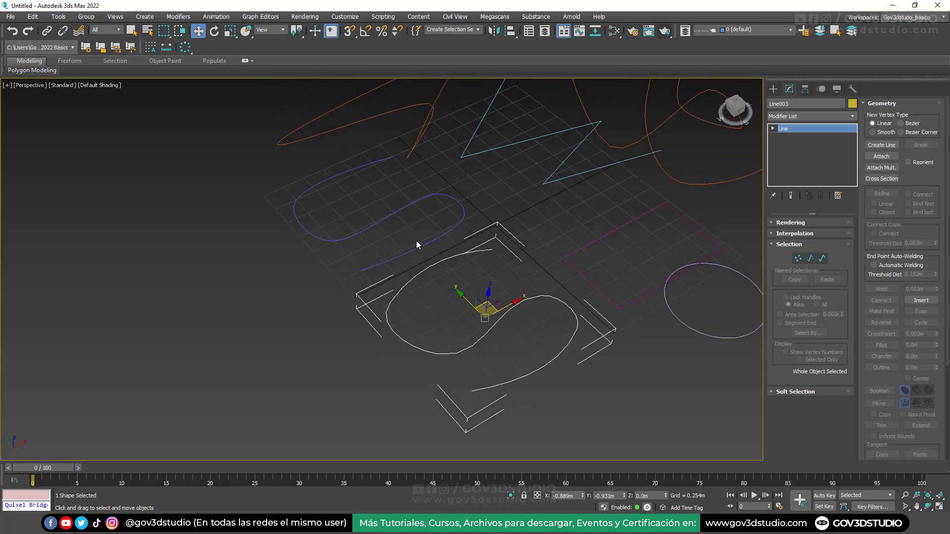
pyautogui.moveTo(409, 238); pyautogui.dragTo(382, 197)
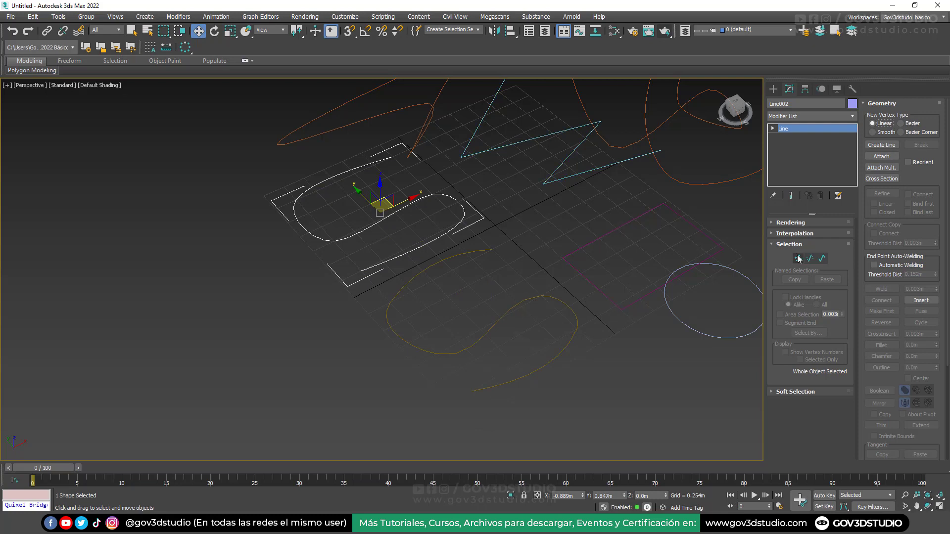
pyautogui.press('1')
pyautogui.rightClick(528, 218)
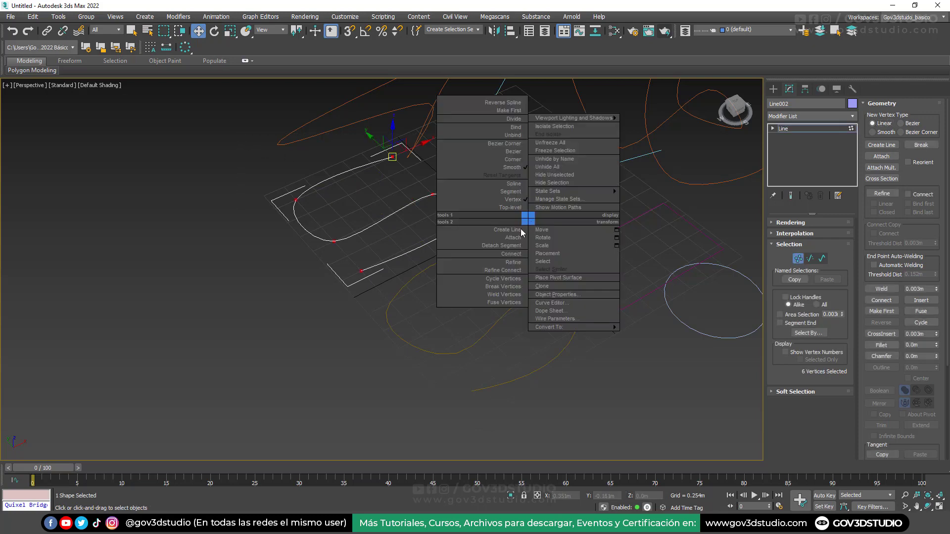
pyautogui.click(504, 161)
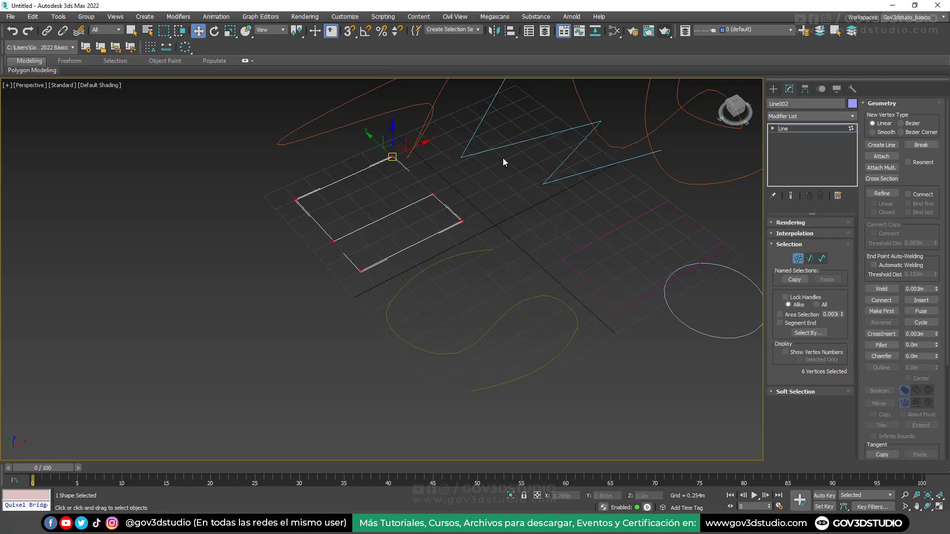
pyautogui.rightClick(503, 189)
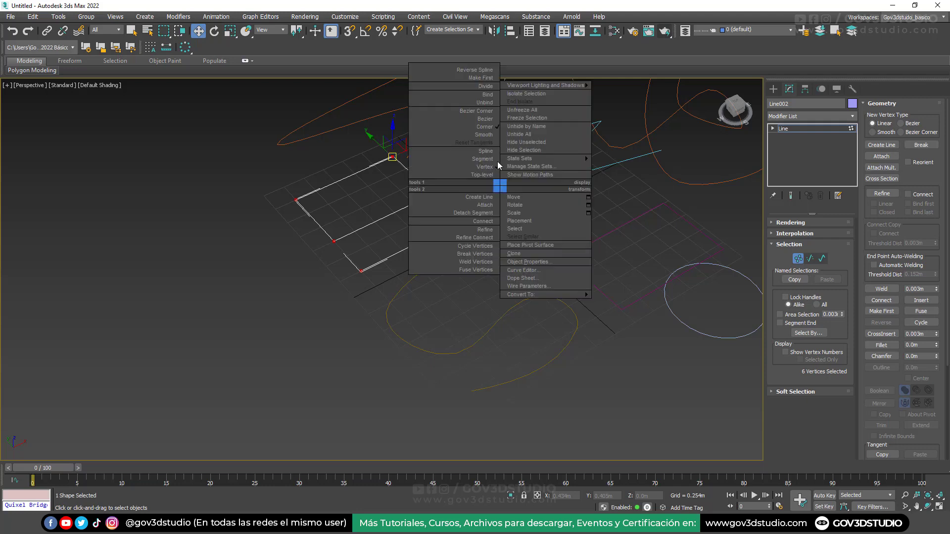
pyautogui.click(491, 112)
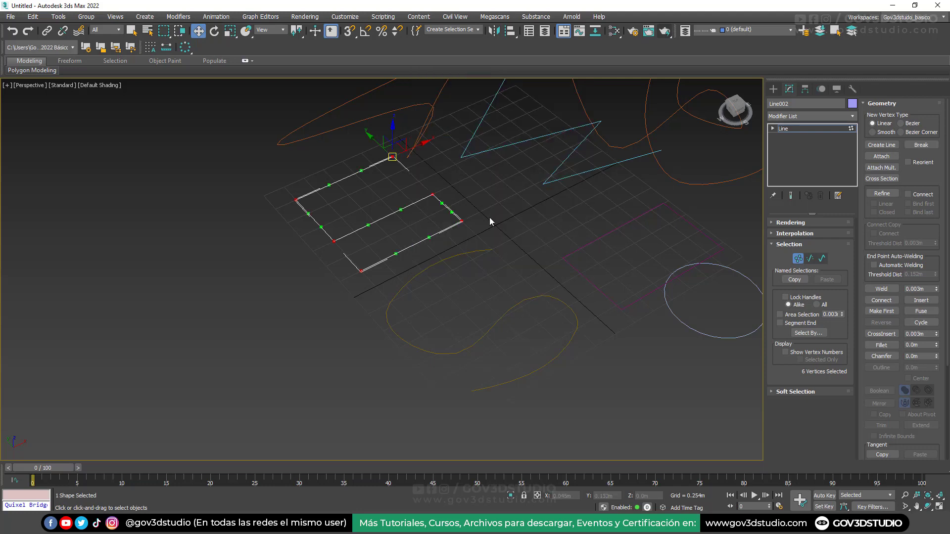
# Pull both Bezier Corner handles of the blue line's fourth vertex independently to curve its adjoining segments, and leave vertex level
pyautogui.moveTo(452, 208); pyautogui.dragTo(495, 230, button='middle')
pyautogui.scroll(5, 449, 236)
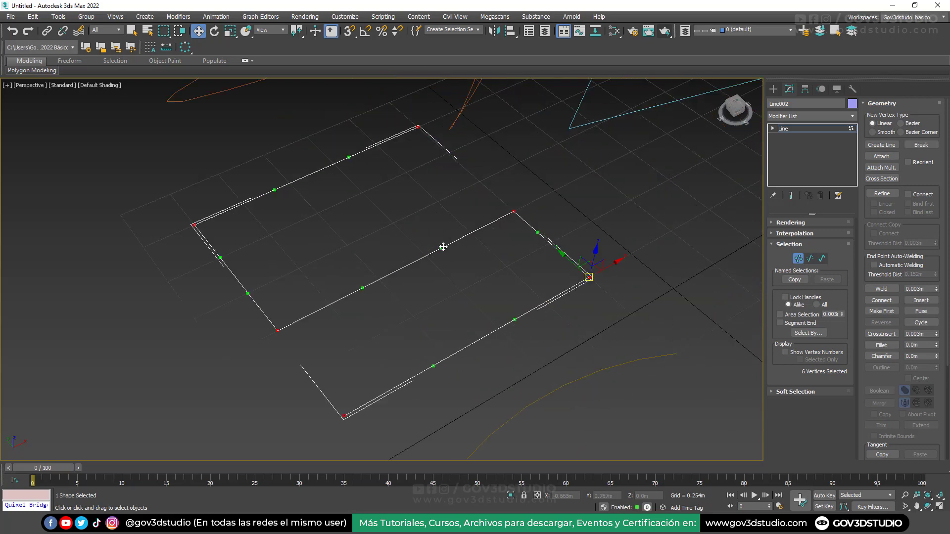
pyautogui.moveTo(443, 247); pyautogui.dragTo(426, 205)
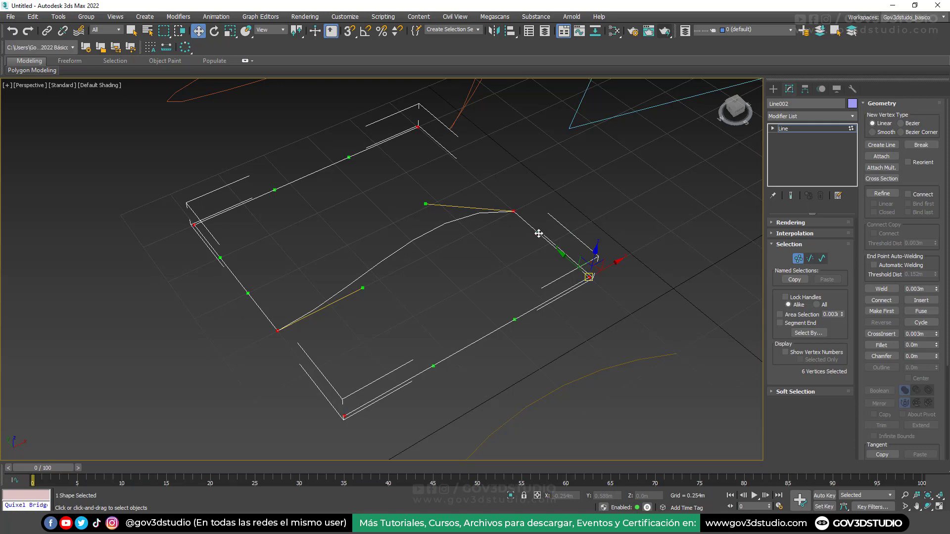
pyautogui.moveTo(538, 233); pyautogui.dragTo(596, 186)
pyautogui.scroll(-7, 535, 237)
pyautogui.click(798, 260)
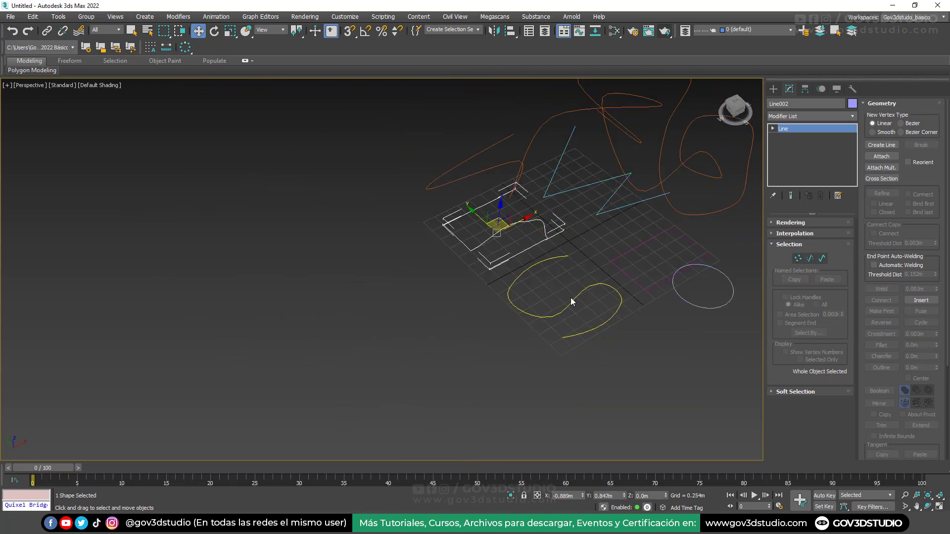
# Select the yellow line, lengthen the linked Bezier handles of its fourth vertex, and leave vertex level
pyautogui.click(575, 298)
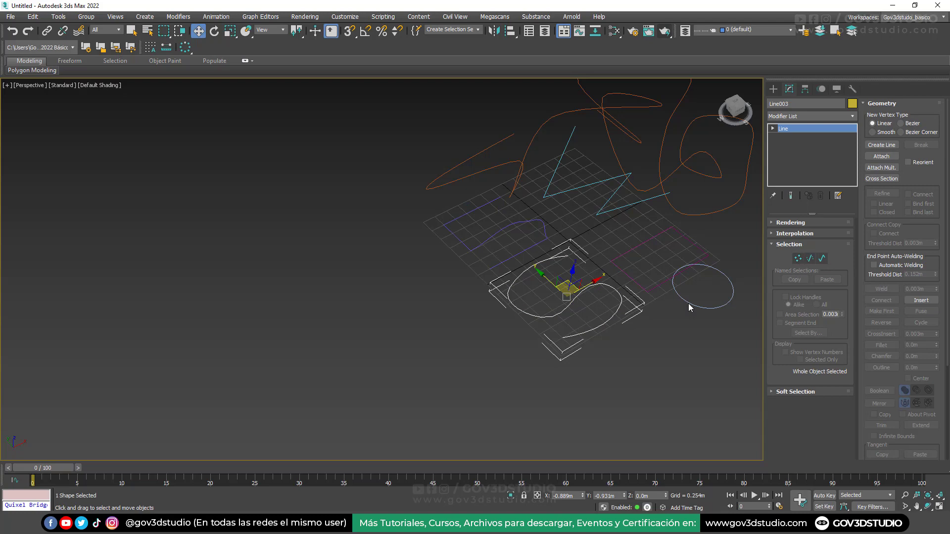
pyautogui.click(798, 258)
pyautogui.scroll(5, 591, 316)
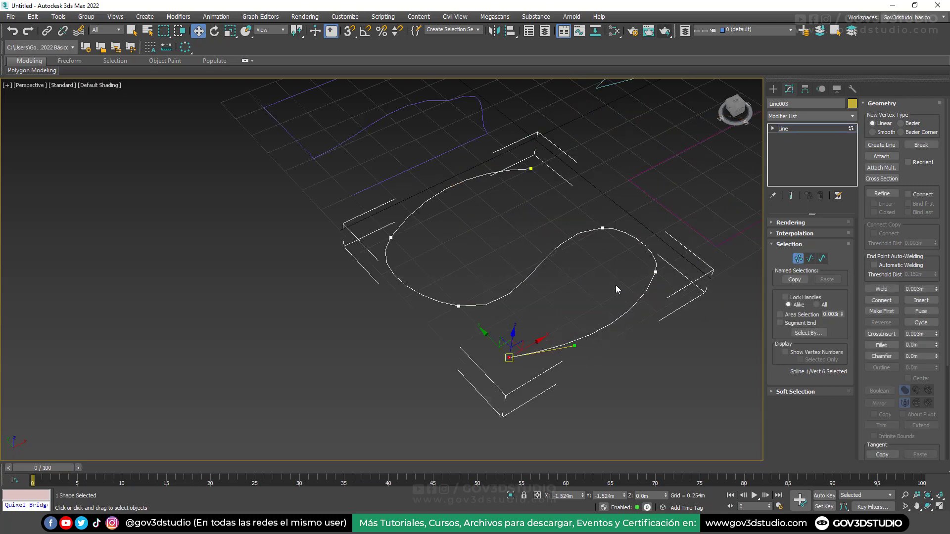
pyautogui.click(602, 228)
pyautogui.moveTo(627, 227); pyautogui.dragTo(647, 222)
pyautogui.click(798, 258)
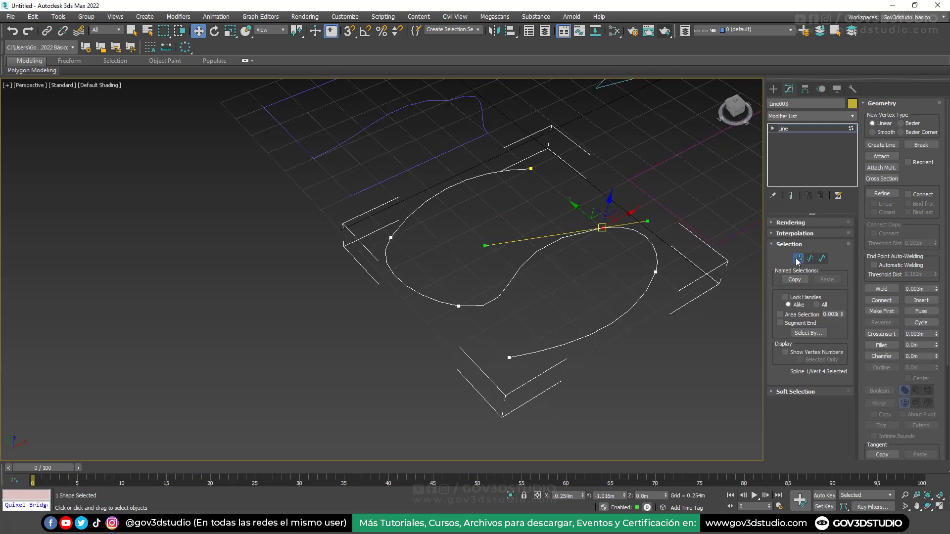
# On the blue line, raise the outer handle of the fourth vertex and swing both handles of the fifth vertex outward independently
pyautogui.moveTo(373, 173); pyautogui.dragTo(444, 229, button='middle')
pyautogui.click(446, 232)
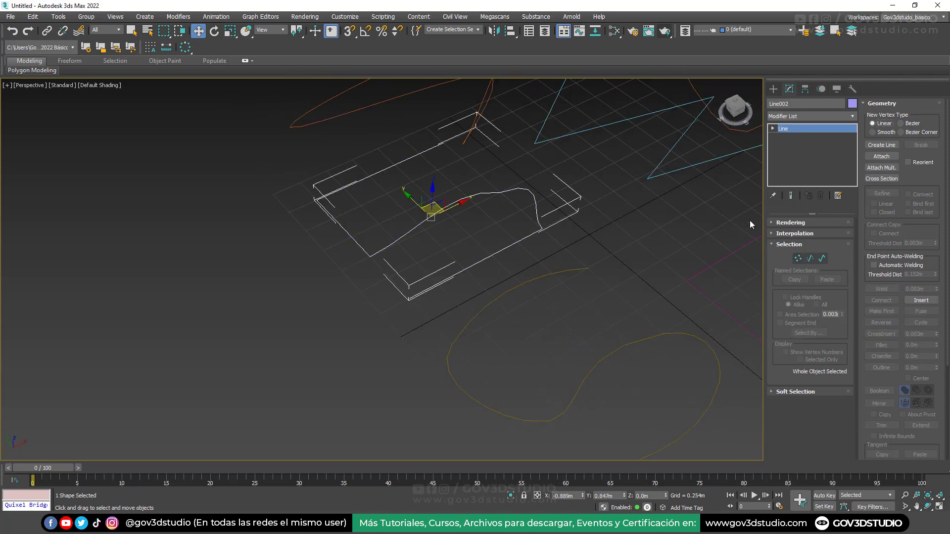
pyautogui.click(798, 258)
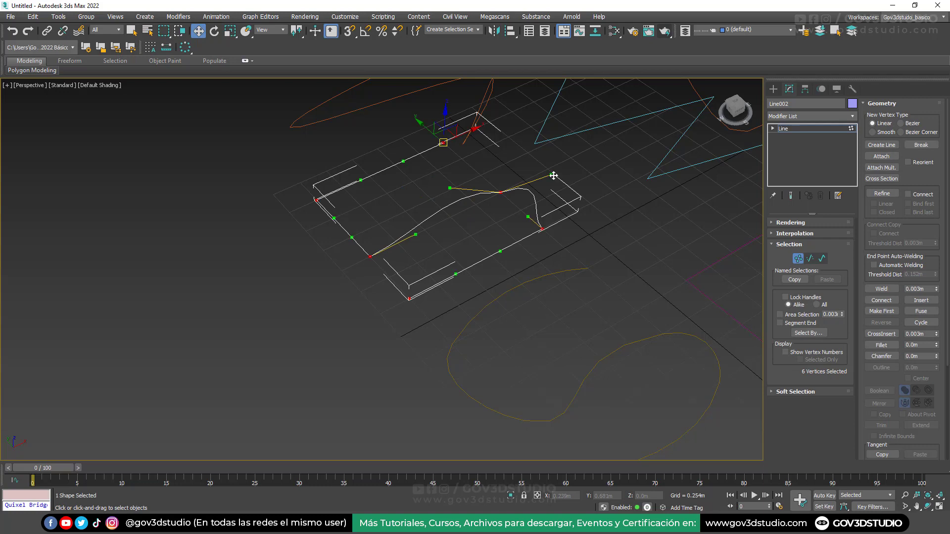
pyautogui.moveTo(551, 178); pyautogui.dragTo(557, 159)
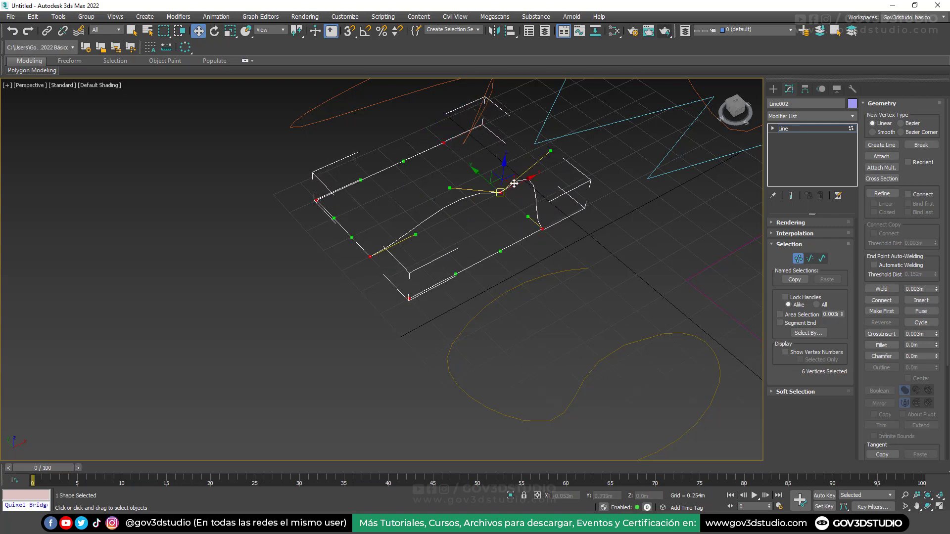
pyautogui.scroll(5, 505, 178)
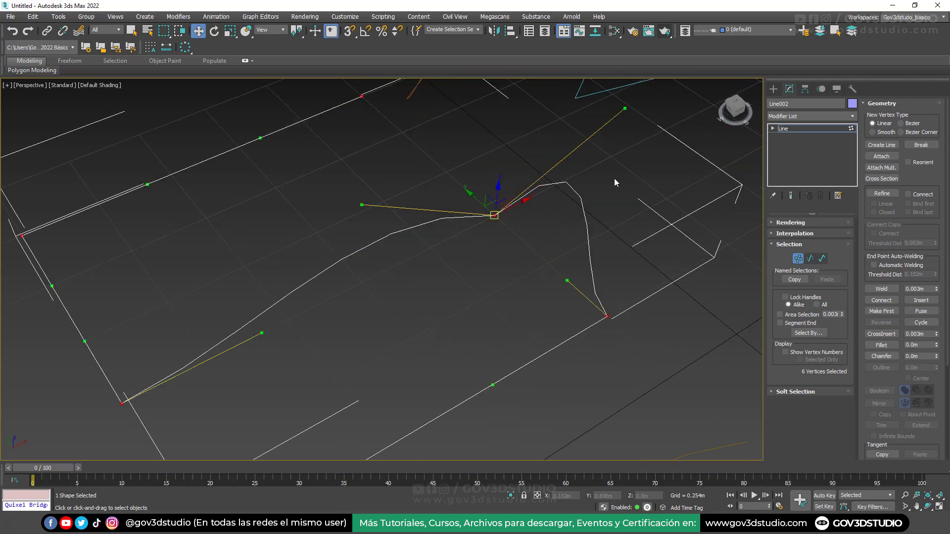
pyautogui.moveTo(568, 281); pyautogui.dragTo(689, 255)
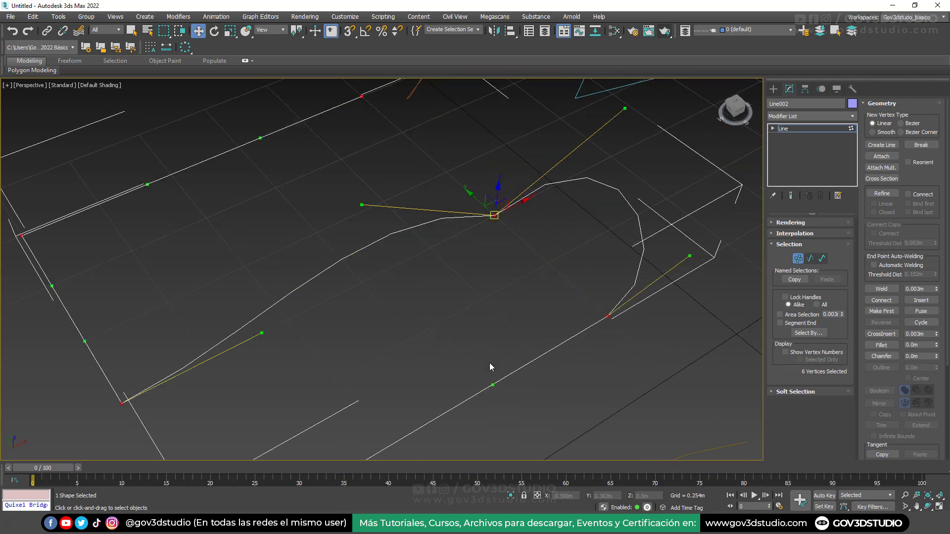
pyautogui.moveTo(495, 385); pyautogui.dragTo(573, 435)
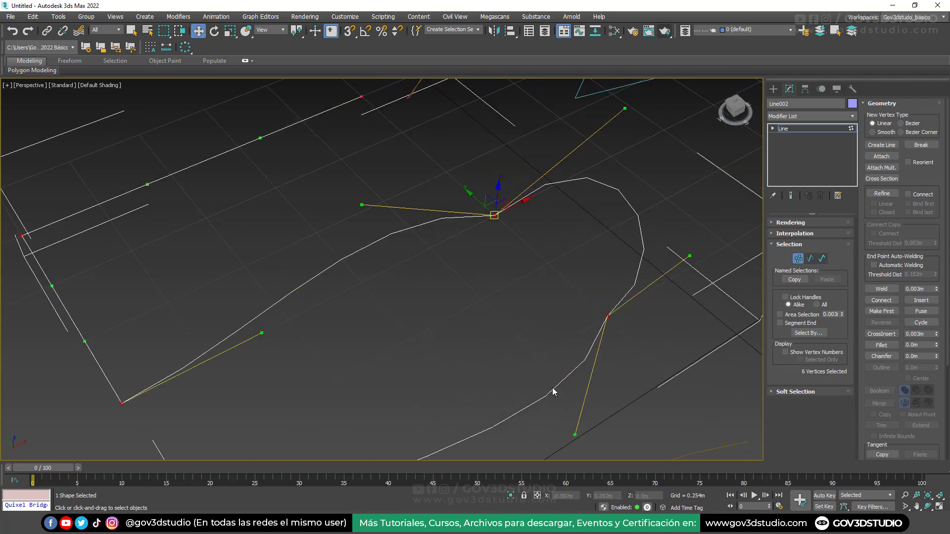
# Reshape the blue line's remaining straight segments with the Bezier Corner handles of its other vertices, and leave vertex level
pyautogui.scroll(-5, 441, 290)
pyautogui.moveTo(403, 279); pyautogui.dragTo(453, 278)
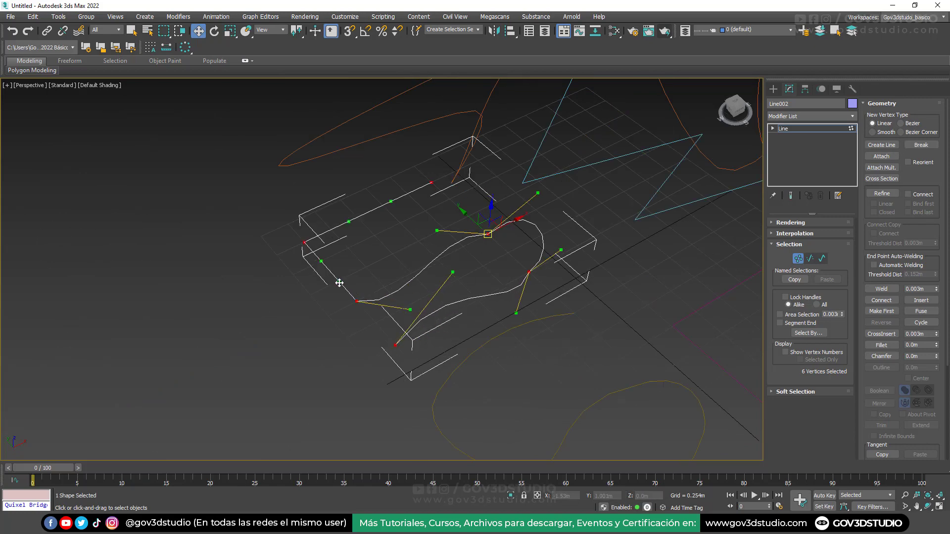
pyautogui.moveTo(339, 280); pyautogui.dragTo(333, 188)
pyautogui.moveTo(390, 200); pyautogui.dragTo(393, 240)
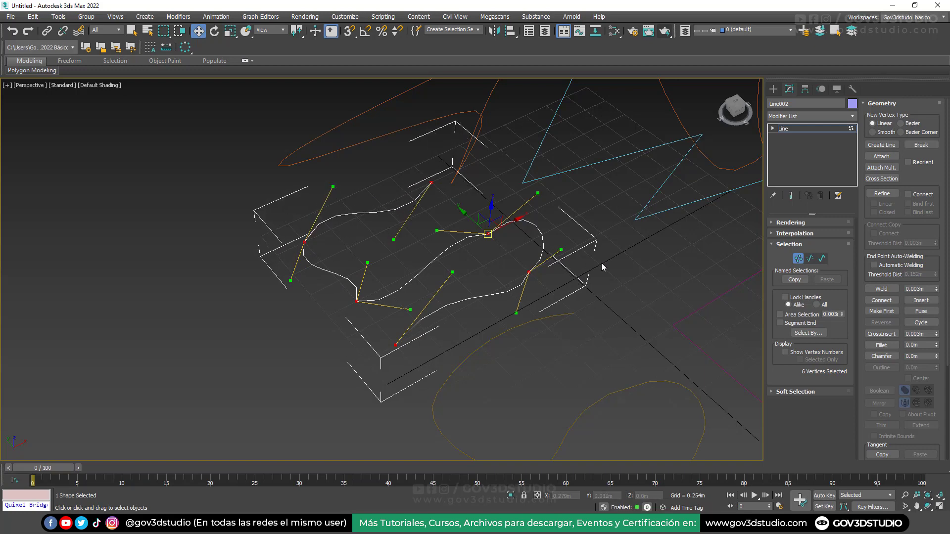
pyautogui.click(799, 259)
pyautogui.scroll(-3, 443, 242)
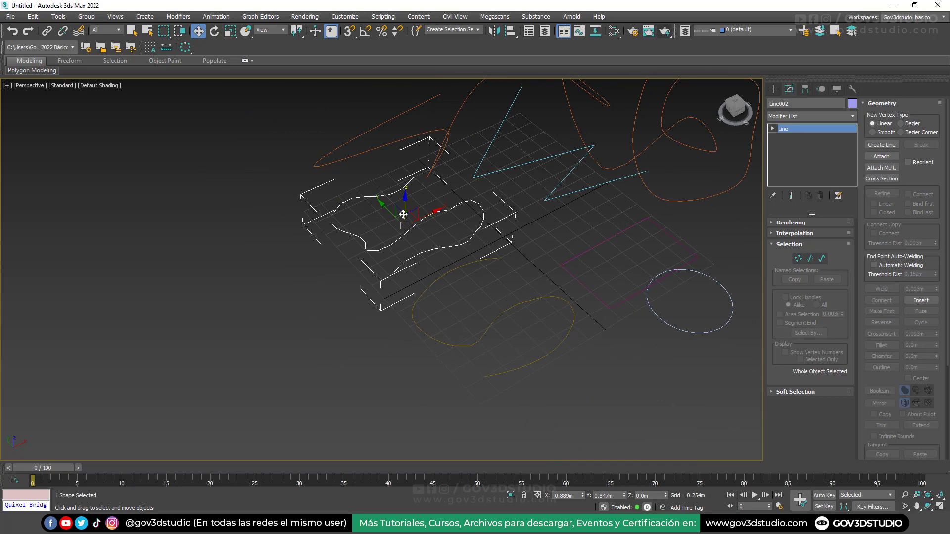
# Clone the blue line as a single Copy placed beside the original, off the grid
pyautogui.click(397, 228)
pyautogui.keyDown('shift'); pyautogui.moveTo(397, 228); pyautogui.dragTo(260, 287); pyautogui.keyUp('shift')
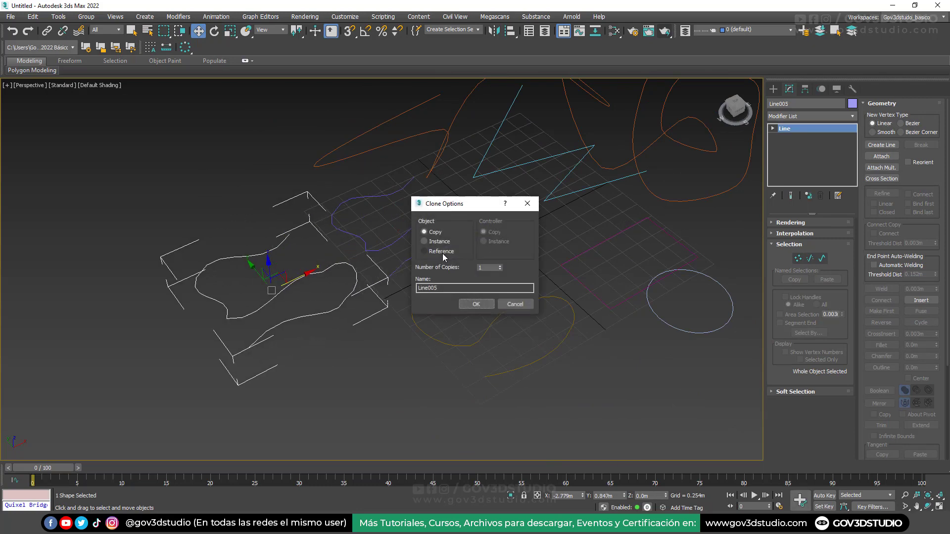
pyautogui.click(476, 304)
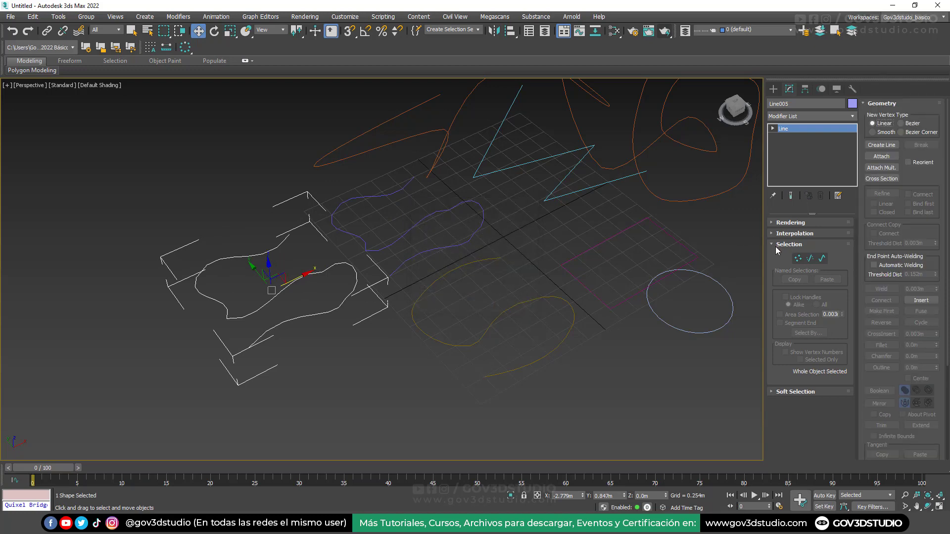
# Go to vertex level on the copied line and select only its third vertex, at the sharp bend
pyautogui.click(797, 258)
pyautogui.moveTo(184, 221); pyautogui.dragTo(209, 176, button='middle')
pyautogui.scroll(3, 190, 262)
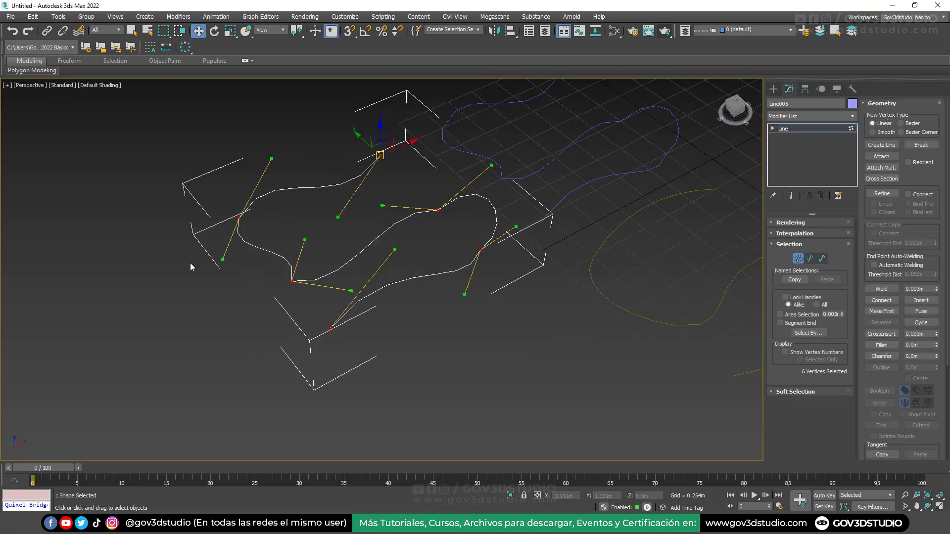
pyautogui.moveTo(292, 297); pyautogui.dragTo(296, 297)
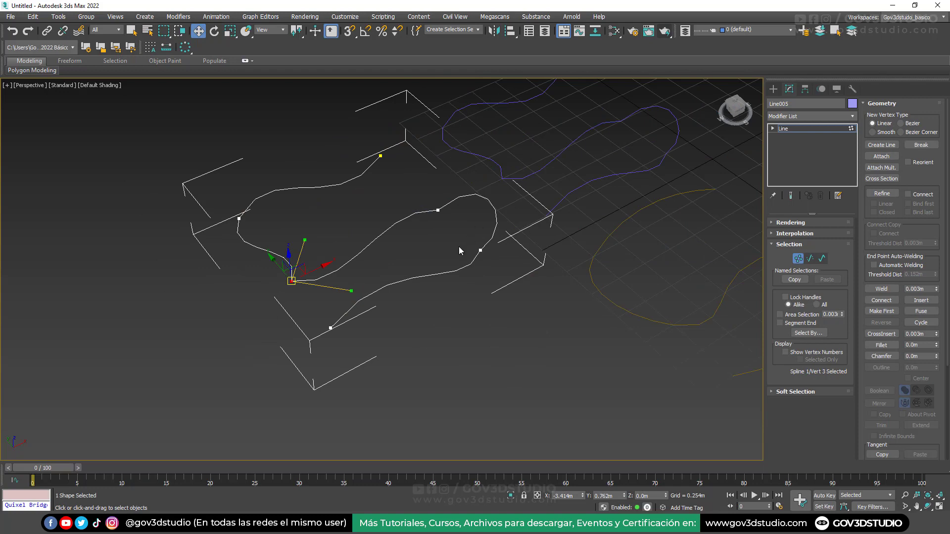
# Add the copied line's fifth vertex to the selection, undo the next change, and remove that vertex from the selection
pyautogui.keyDown('ctrl'); pyautogui.moveTo(459, 247); pyautogui.dragTo(482, 273); pyautogui.keyUp('ctrl')
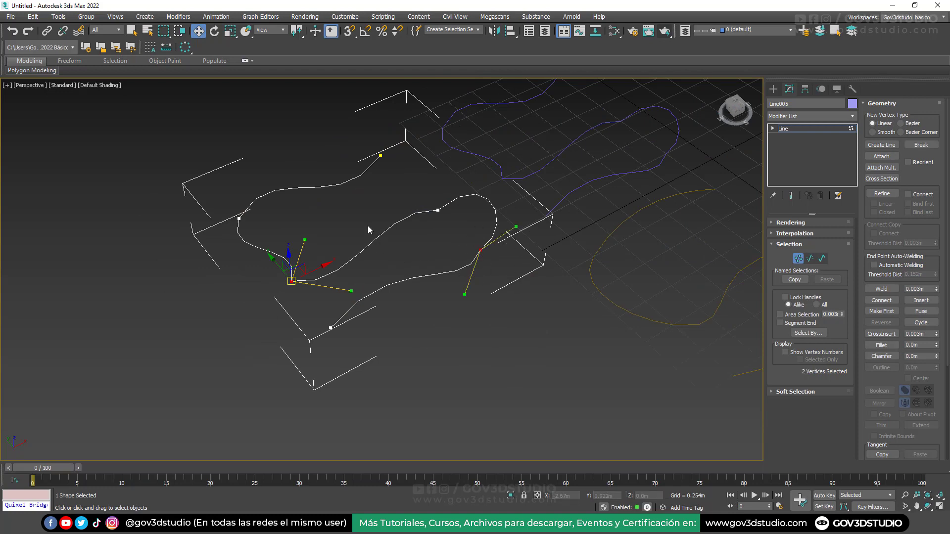
pyautogui.moveTo(299, 264); pyautogui.dragTo(354, 281)
pyautogui.hotkey('ctrl', 'z')
pyautogui.keyDown('alt'); pyautogui.moveTo(510, 286); pyautogui.dragTo(484, 299); pyautogui.keyUp('alt')
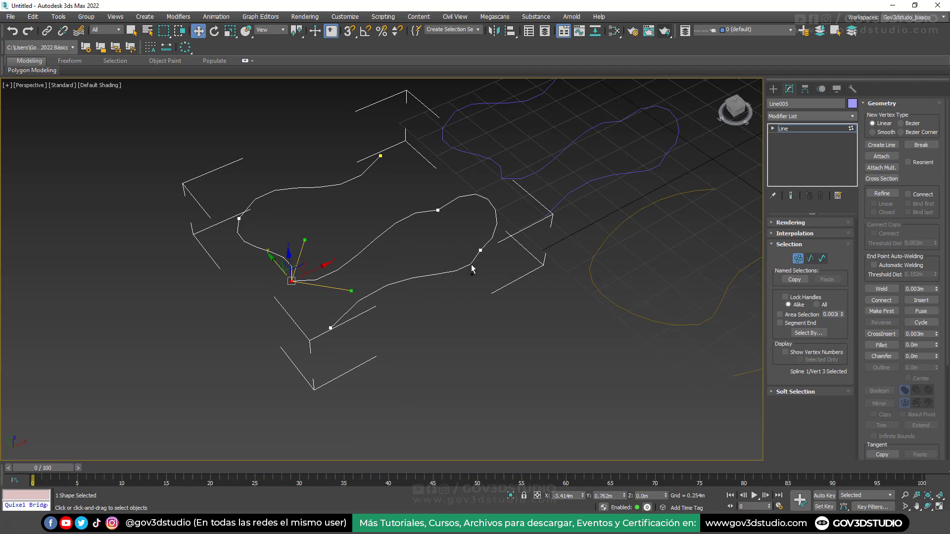
# Add the copied line's fifth vertex to the selection and try the Corner type and the Smooth type on both selected vertices
pyautogui.keyDown('ctrl'); pyautogui.click(480, 251); pyautogui.keyUp('ctrl')
pyautogui.rightClick(392, 241)
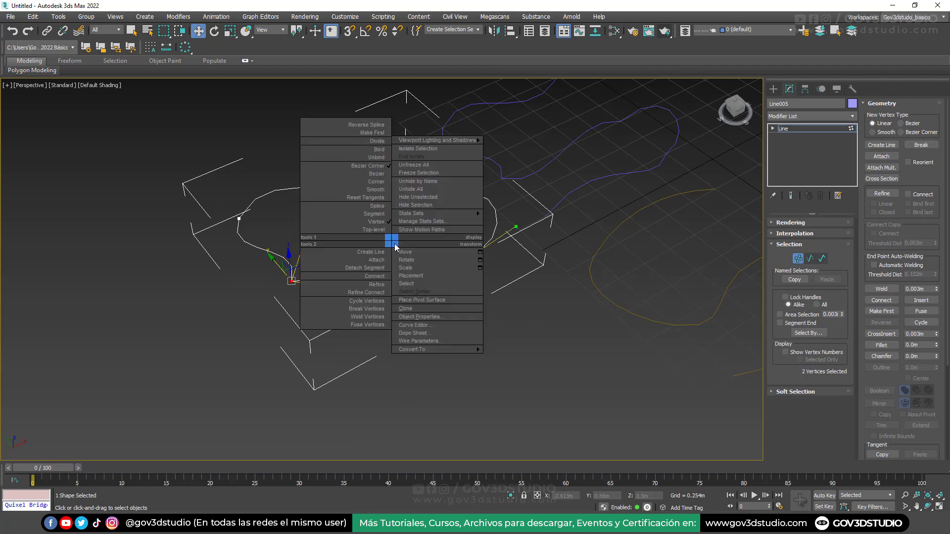
pyautogui.click(384, 183)
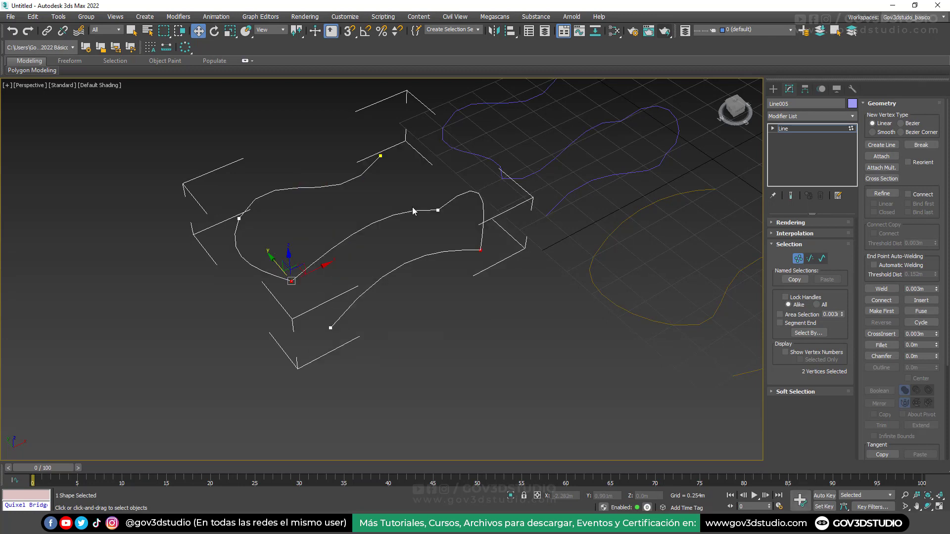
pyautogui.rightClick(405, 245)
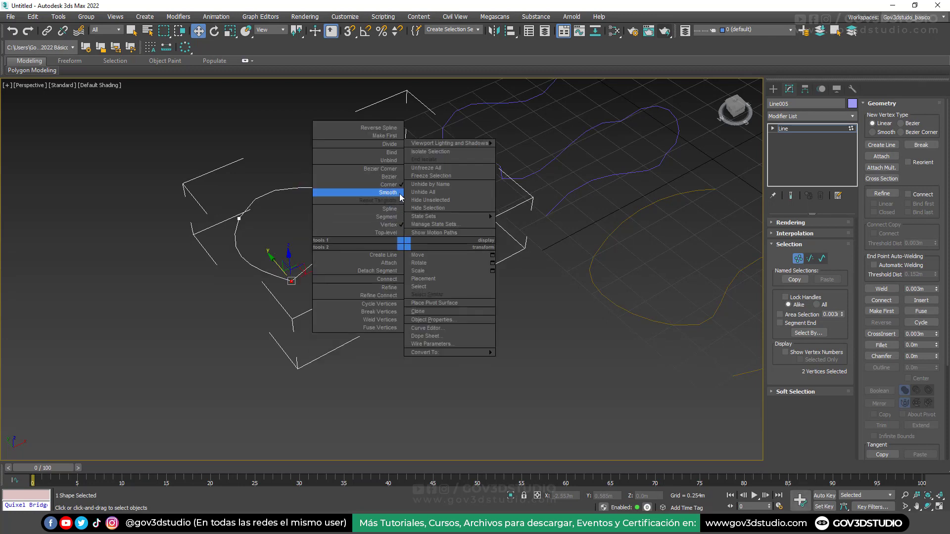
pyautogui.click(399, 193)
# Convert the two selected vertices to Bezier and tilt the third vertex's handles
pyautogui.rightClick(420, 257)
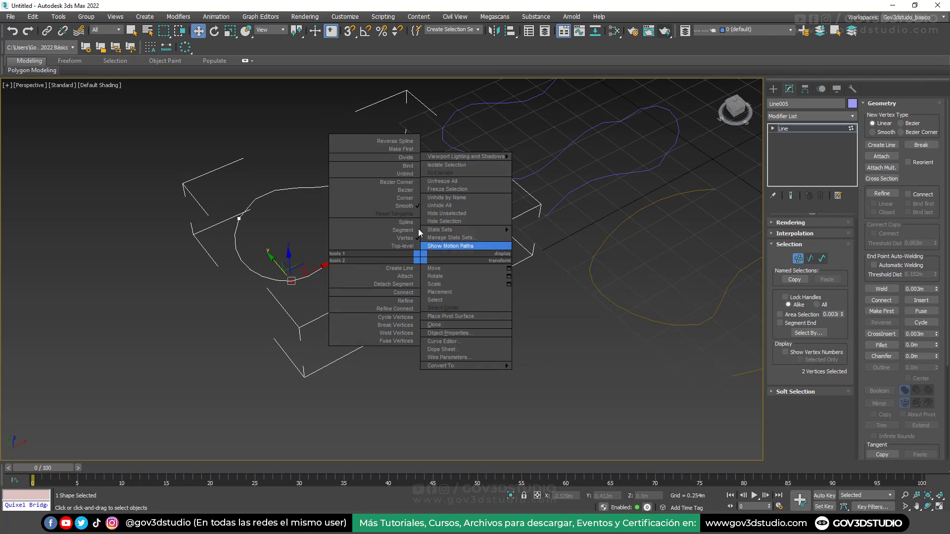
pyautogui.click(405, 190)
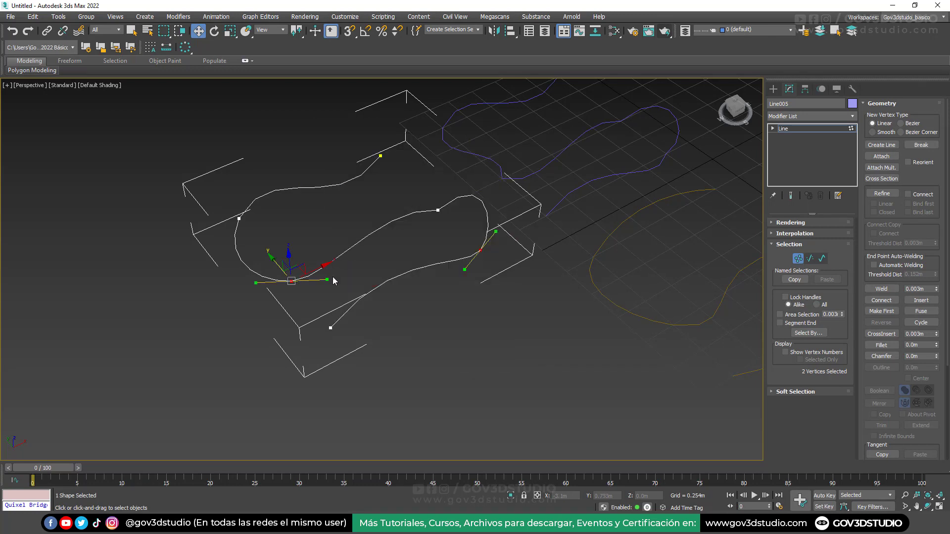
pyautogui.moveTo(311, 312); pyautogui.dragTo(328, 296)
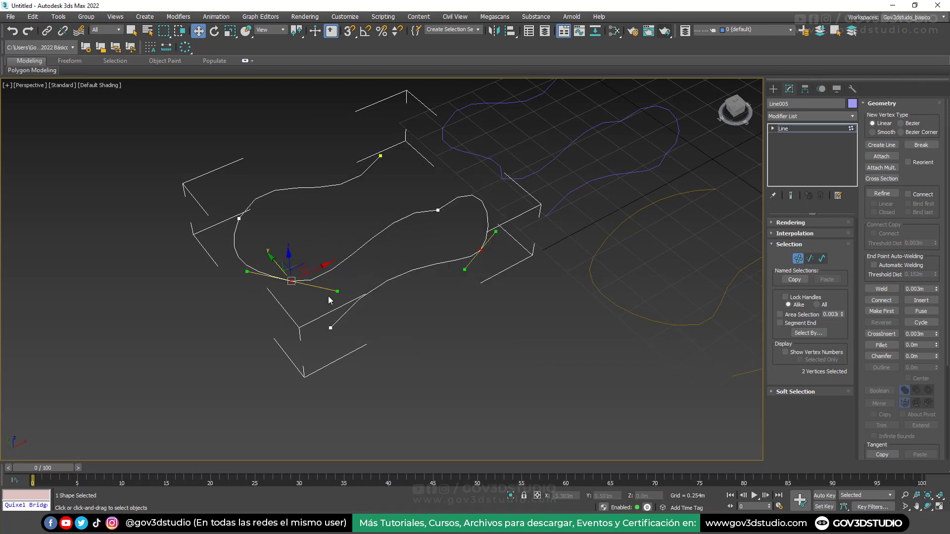
pyautogui.rightClick(407, 267)
# Select all six vertices of the copied line and convert them to Corner
pyautogui.scroll(-3, 308, 195)
pyautogui.moveTo(462, 268); pyautogui.dragTo(462, 269)
pyautogui.rightClick(462, 307)
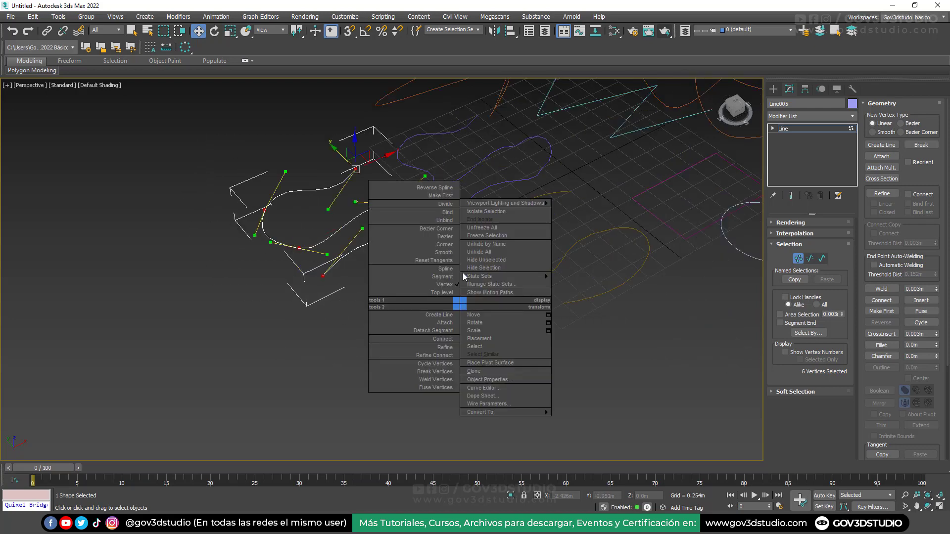
pyautogui.click(451, 244)
pyautogui.scroll(2, 326, 202)
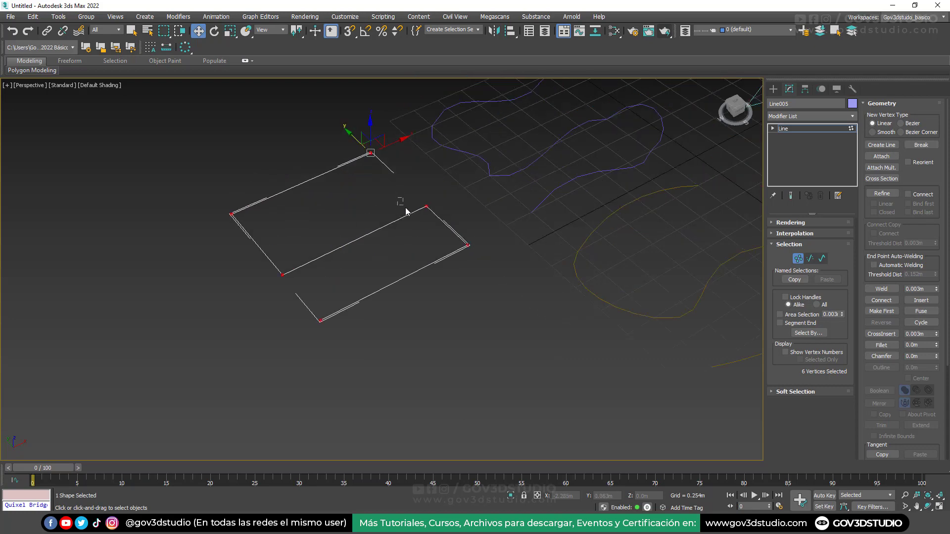
# Convert all six selected vertices of the copied line to Bezier Corner
pyautogui.click(426, 206)
pyautogui.moveTo(542, 412); pyautogui.dragTo(540, 411)
pyautogui.rightClick(434, 289)
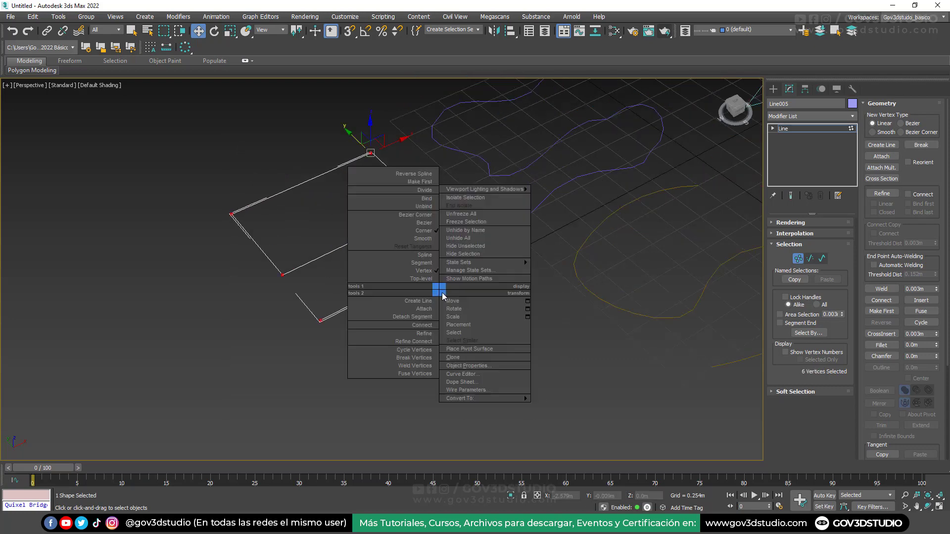
pyautogui.click(428, 216)
pyautogui.rightClick(417, 250)
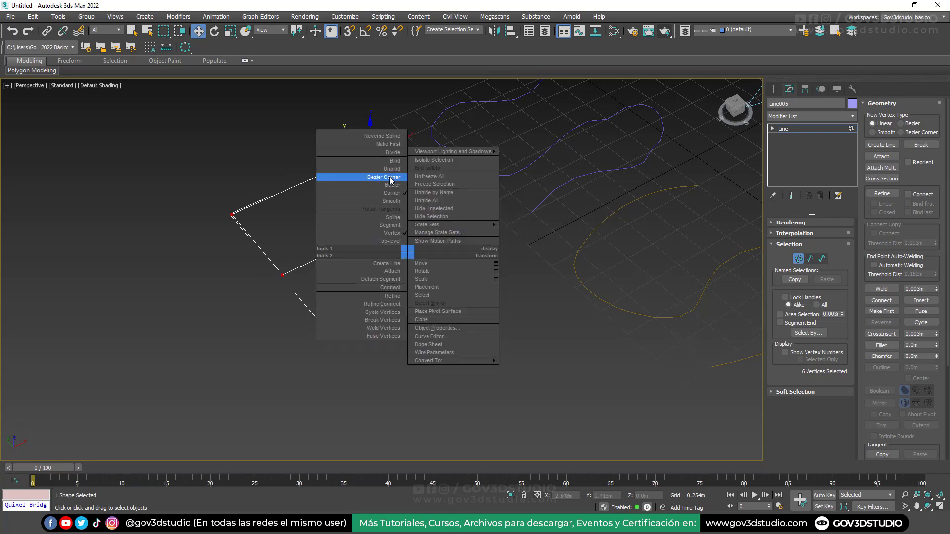
pyautogui.click(390, 176)
# Curve the segment between the third and fourth vertices with their handles, and pull the third vertex's other handle outward to round that bend
pyautogui.moveTo(382, 227); pyautogui.dragTo(358, 205)
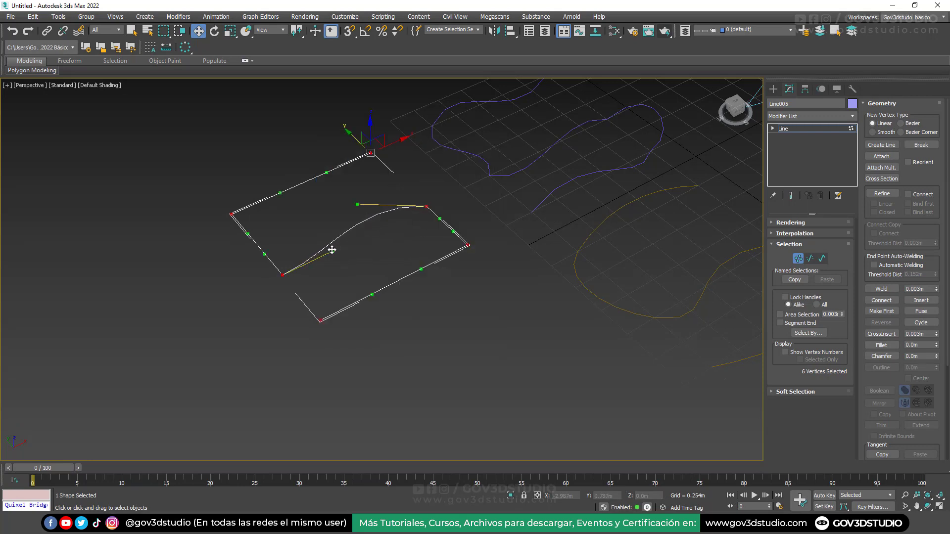
pyautogui.moveTo(332, 250); pyautogui.dragTo(341, 261)
pyautogui.click(370, 156)
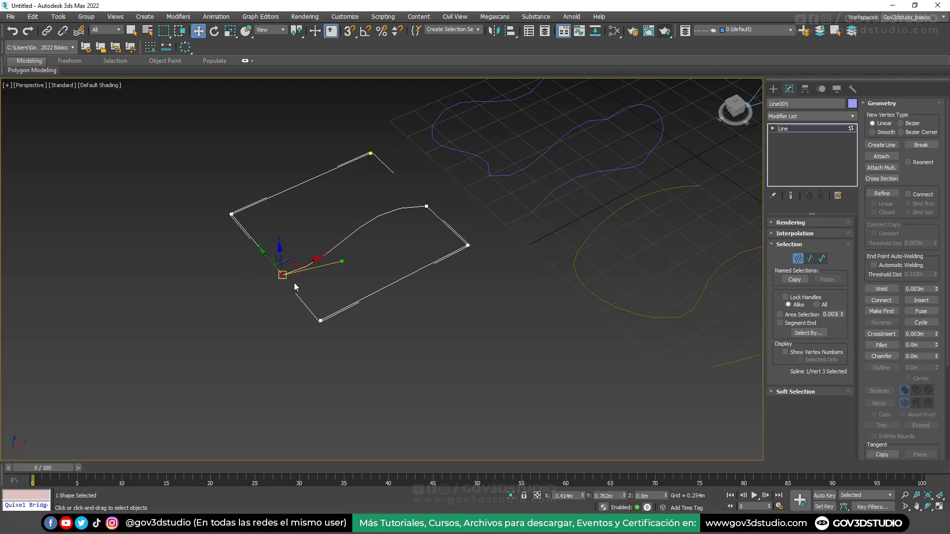
pyautogui.click(280, 273)
pyautogui.moveTo(268, 258); pyautogui.dragTo(210, 286)
pyautogui.scroll(6, 257, 268)
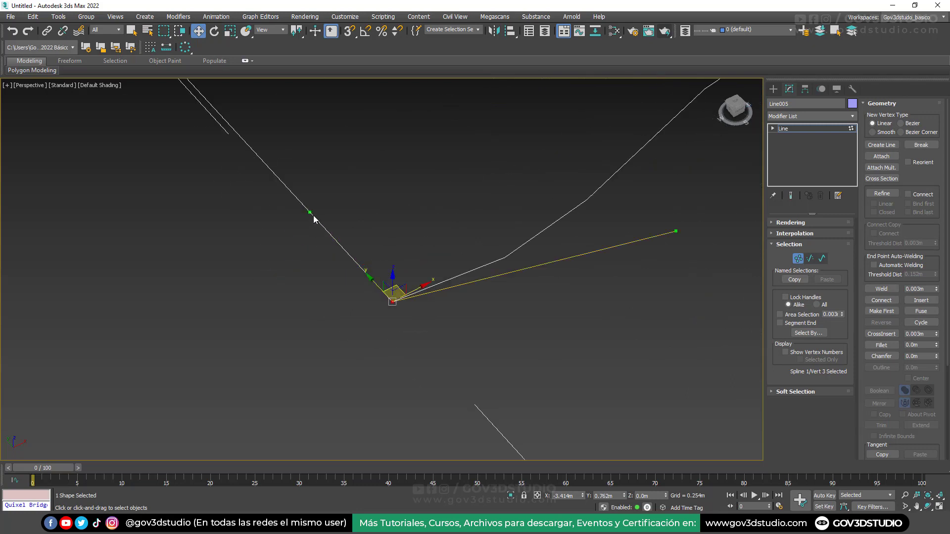
pyautogui.moveTo(309, 212); pyautogui.dragTo(164, 303)
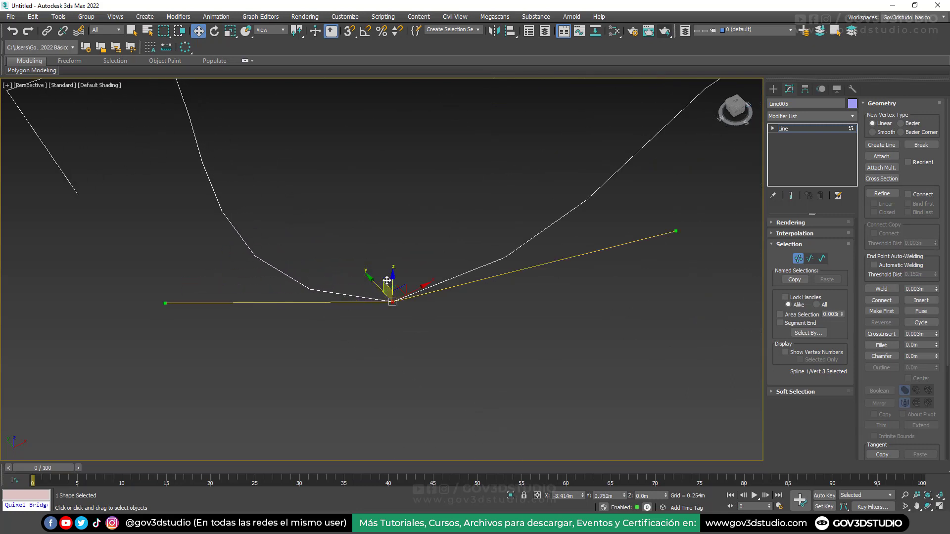
pyautogui.scroll(-6, 245, 297)
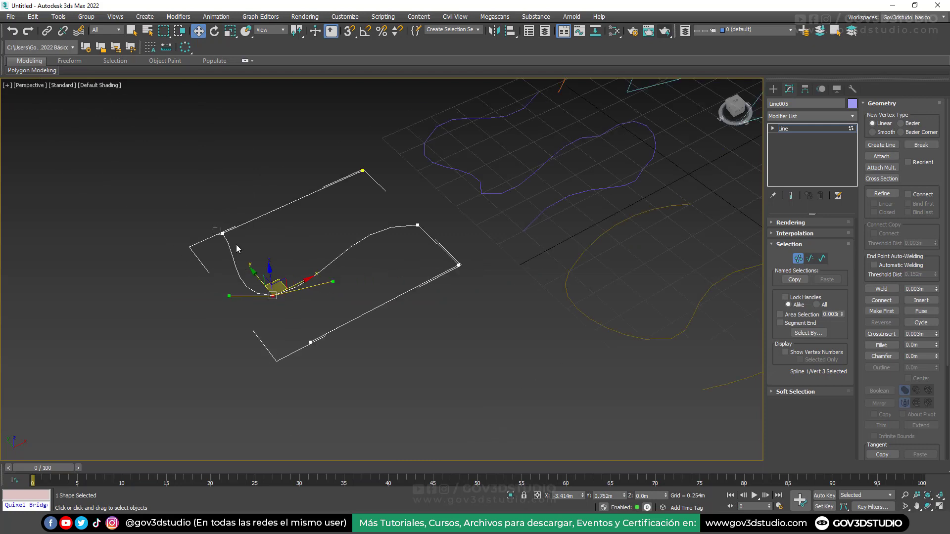
# Pull both handles of the second vertex outward to curve the two segments that meet there
pyautogui.click(222, 233)
pyautogui.moveTo(239, 252); pyautogui.dragTo(200, 271)
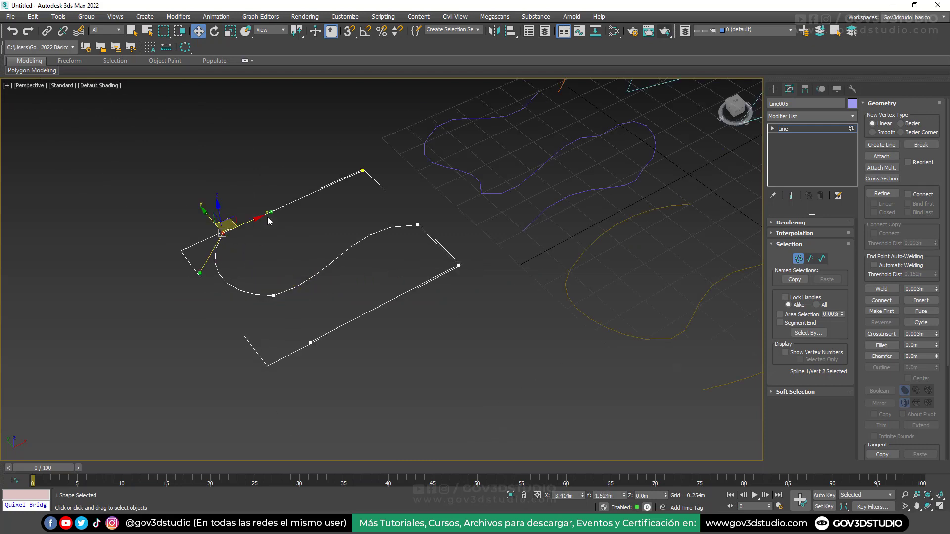
pyautogui.moveTo(271, 212); pyautogui.dragTo(258, 181)
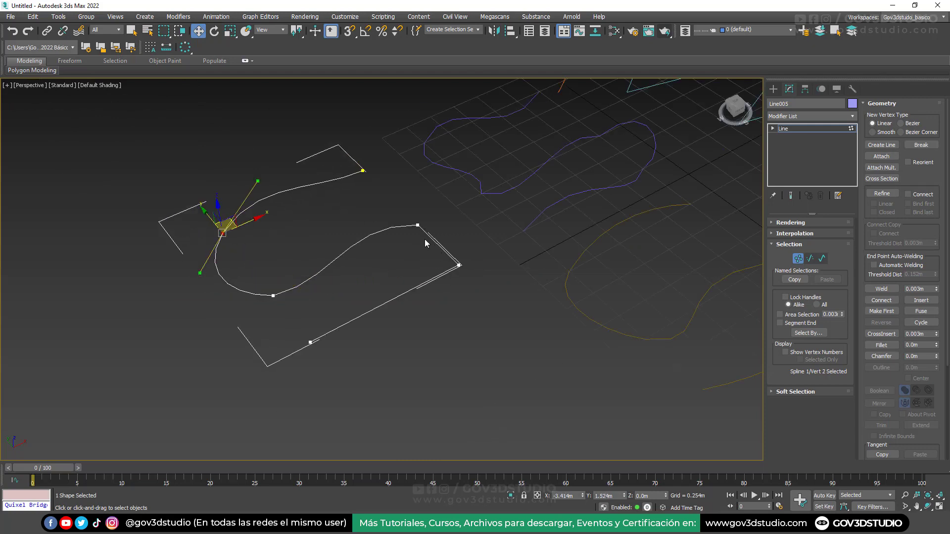
# Curve the segments on both sides of the fifth vertex outward with the handles of the fourth, fifth and sixth vertices
pyautogui.moveTo(269, 260); pyautogui.dragTo(521, 358)
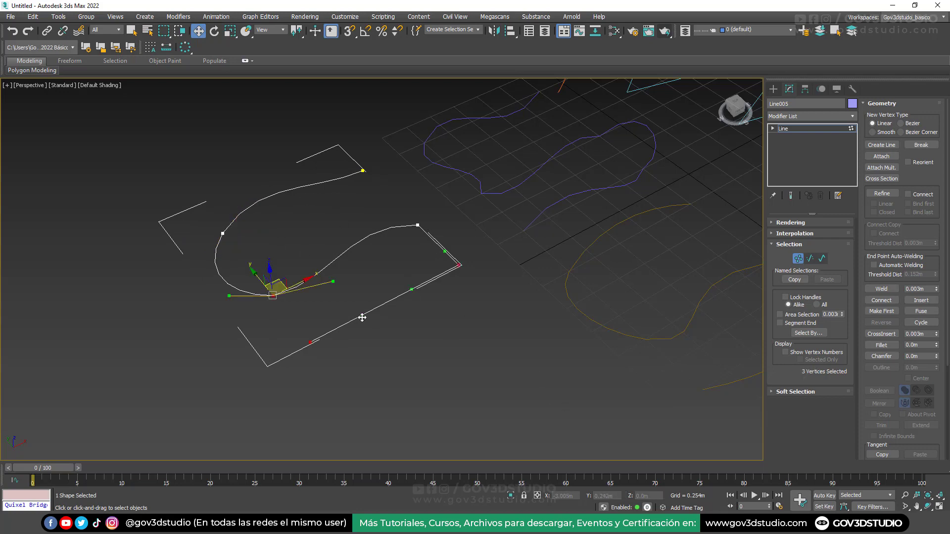
pyautogui.moveTo(362, 317); pyautogui.dragTo(384, 340)
pyautogui.moveTo(412, 290); pyautogui.dragTo(436, 310)
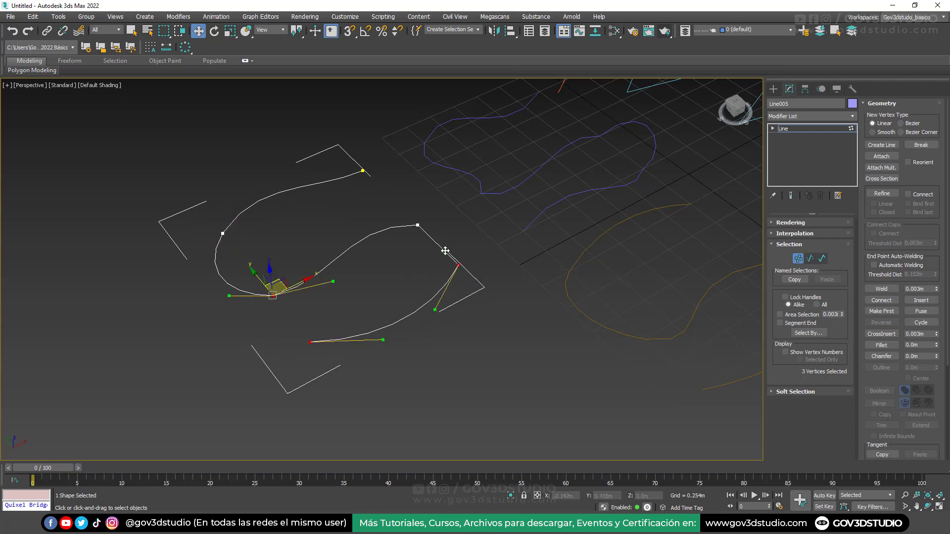
pyautogui.moveTo(445, 251); pyautogui.dragTo(452, 237)
pyautogui.moveTo(388, 200); pyautogui.dragTo(439, 222)
# Select all vertices to show their handles, fine-tune the handles at the fifth and fourth vertices, and leave vertex level
pyautogui.hotkey('ctrl', 'a')
pyautogui.click(459, 265)
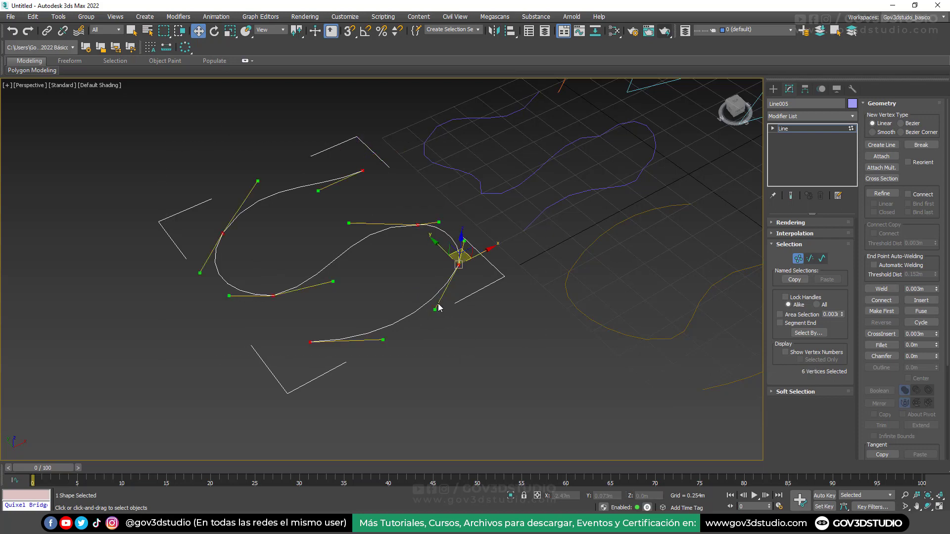
pyautogui.moveTo(435, 311); pyautogui.dragTo(447, 312)
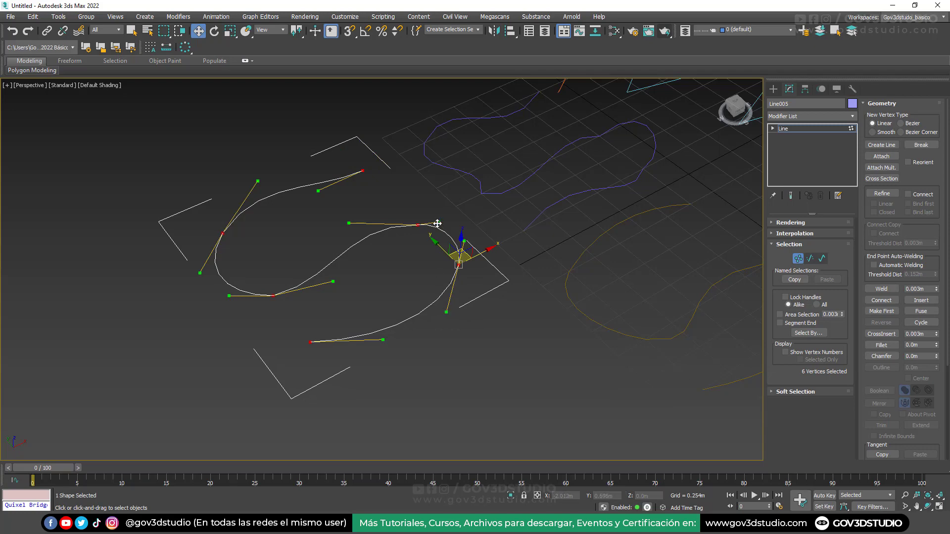
pyautogui.click(417, 225)
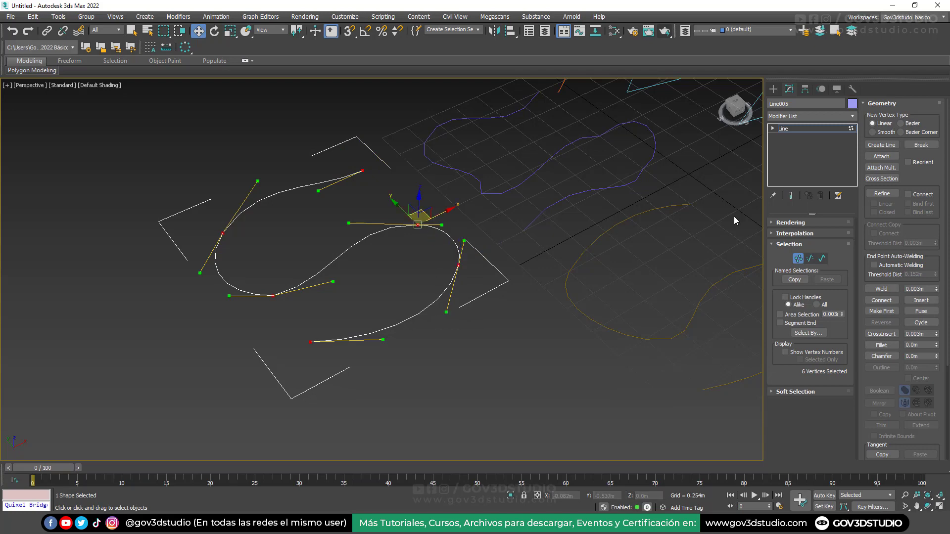
pyautogui.click(798, 258)
pyautogui.moveTo(628, 262); pyautogui.dragTo(382, 240, button='middle')
pyautogui.scroll(-5, 405, 235)
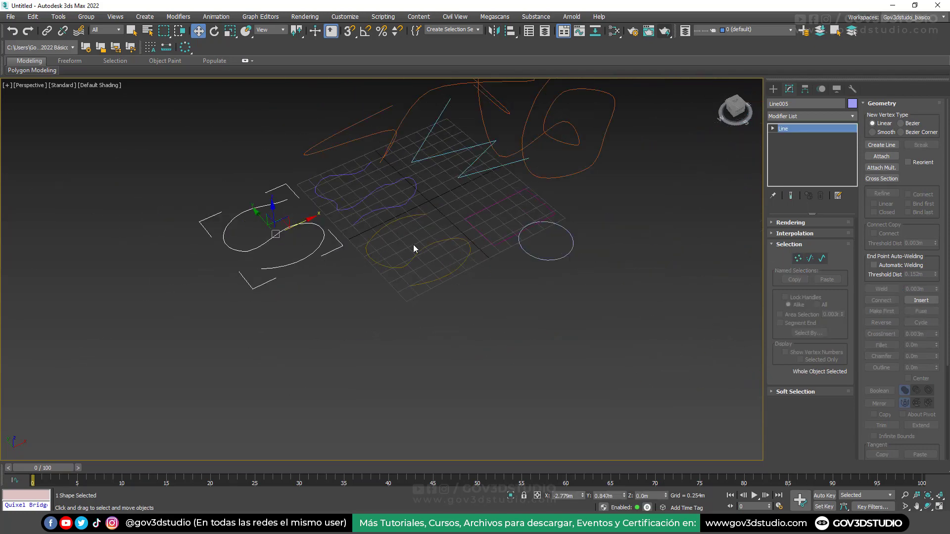
pyautogui.scroll(3, 414, 244)
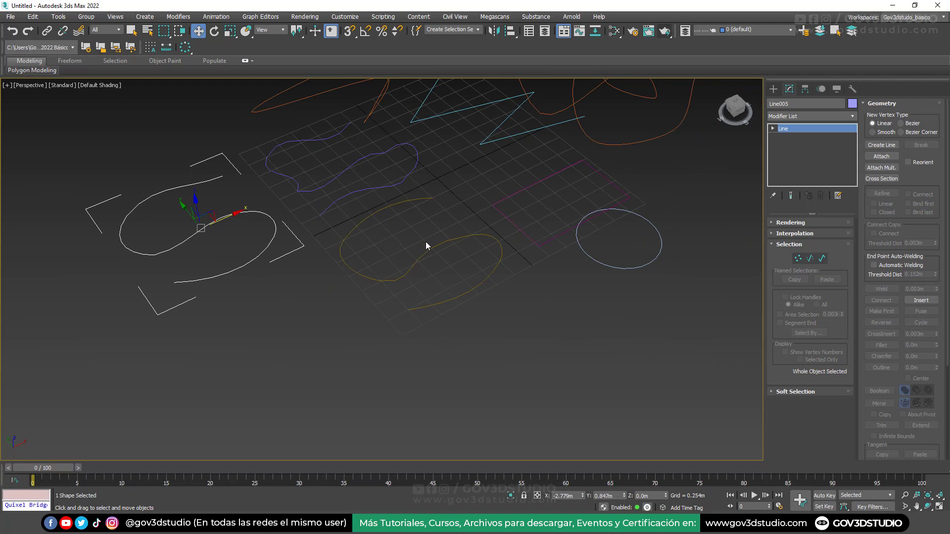
pyautogui.moveTo(246, 208); pyautogui.dragTo(279, 224, button='middle')
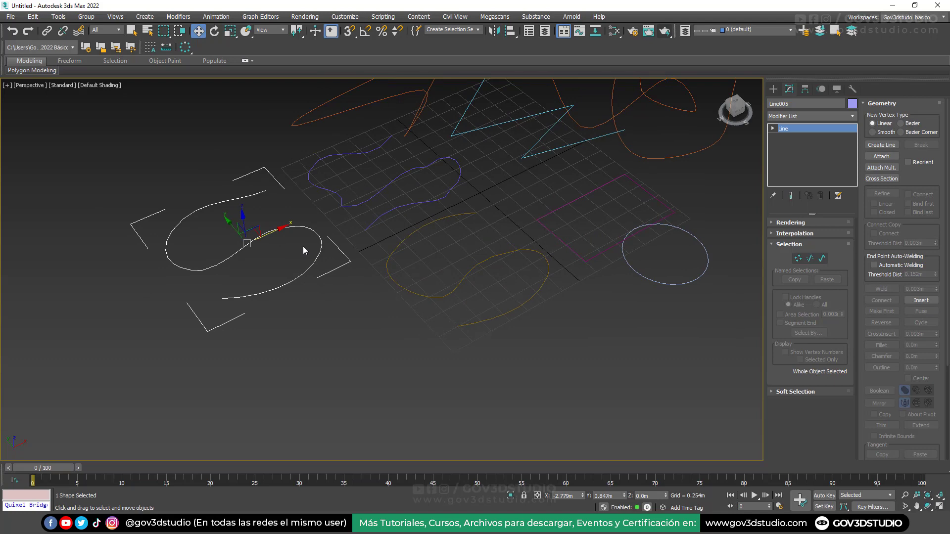
pyautogui.keyDown('alt'); pyautogui.moveTo(348, 274); pyautogui.dragTo(384, 243, button='middle'); pyautogui.keyUp('alt')
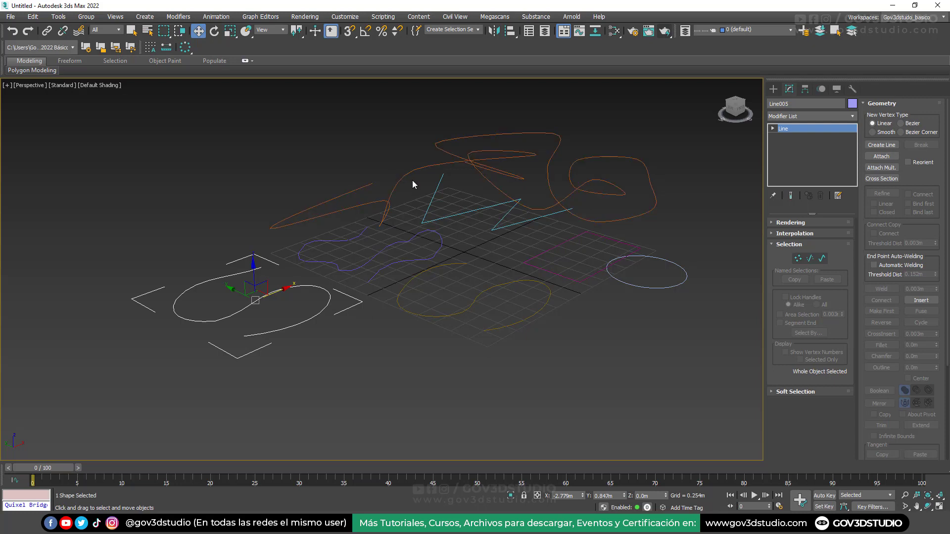
pyautogui.keyDown('alt'); pyautogui.moveTo(423, 150); pyautogui.dragTo(415, 168, button='middle'); pyautogui.keyUp('alt')
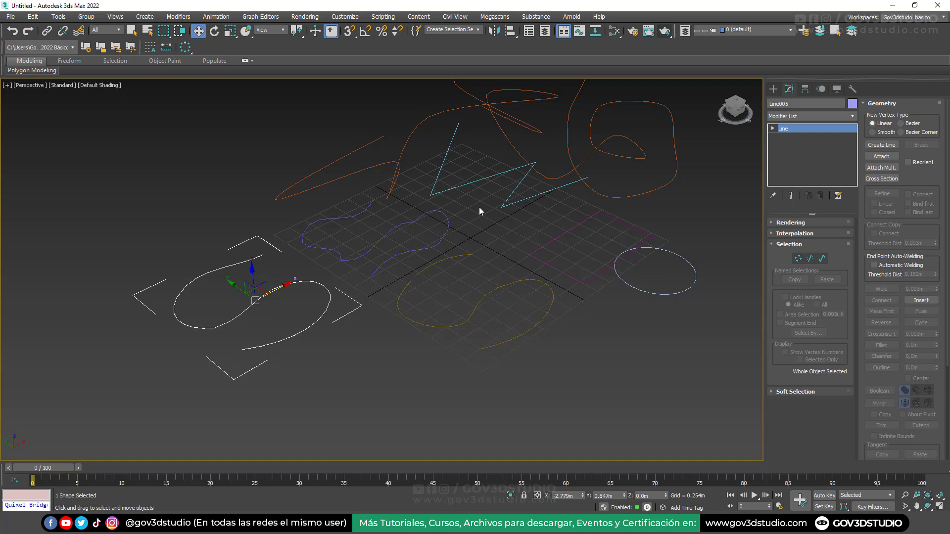
pyautogui.moveTo(479, 207); pyautogui.dragTo(459, 226, button='middle')
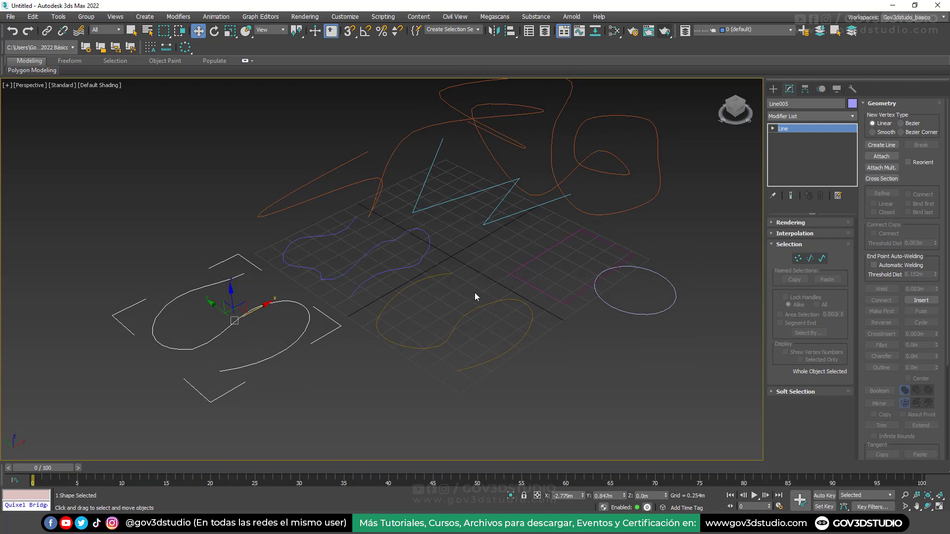
# Switch the copied line through segment, spline and vertex levels, select its fifth vertex to show its handles, and return to object level
pyautogui.click(809, 259)
pyautogui.click(822, 272)
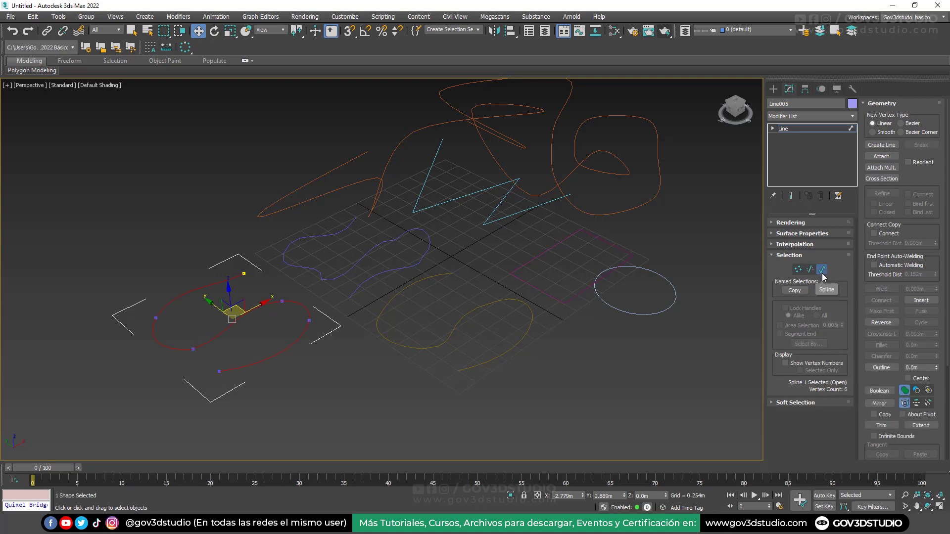
pyautogui.click(798, 269)
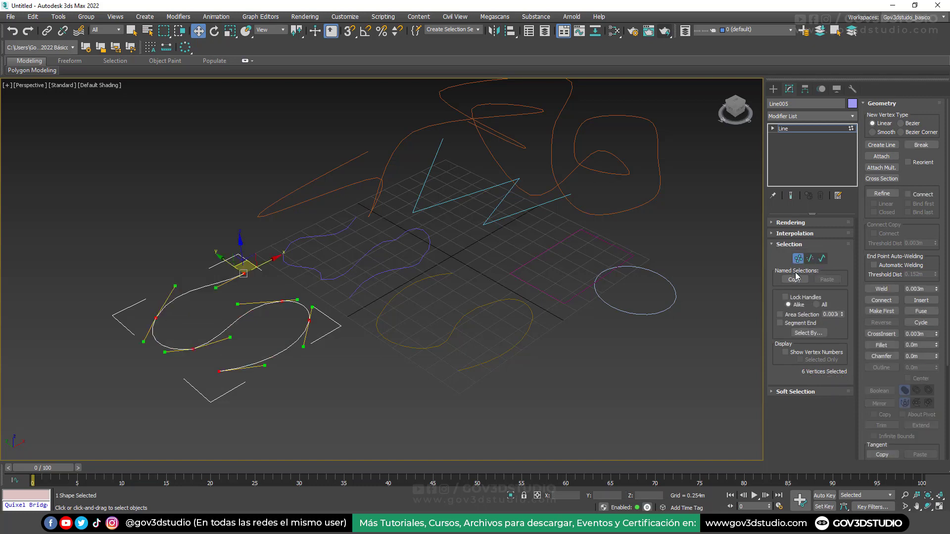
pyautogui.click(282, 301)
pyautogui.click(309, 320)
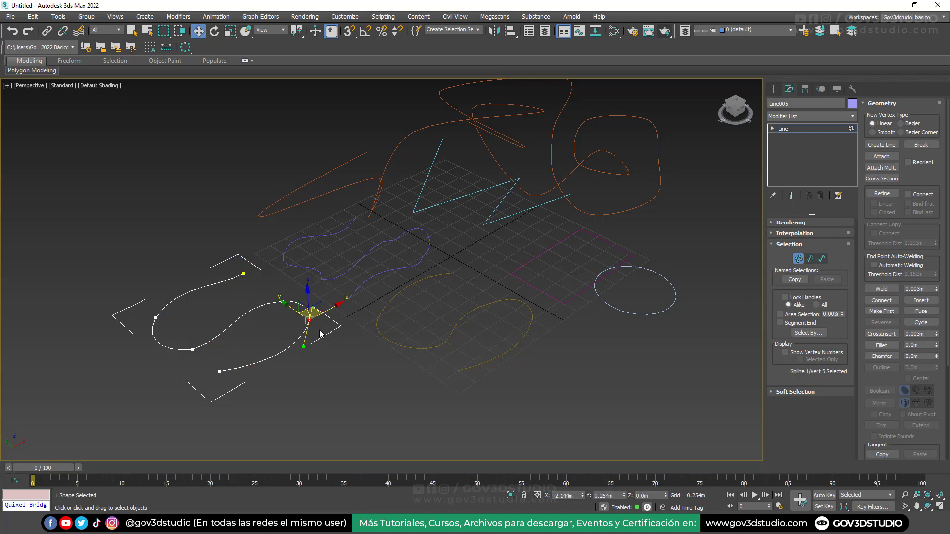
pyautogui.moveTo(312, 308)
pyautogui.mouseDown()
pyautogui.moveTo(378, 331)
pyautogui.moveTo(319, 297)
pyautogui.mouseUp()
pyautogui.click(798, 259)
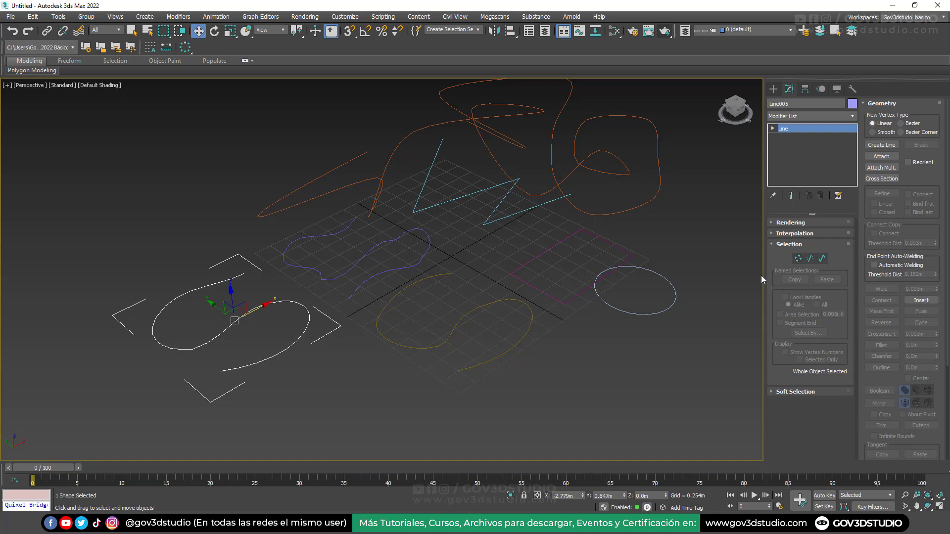
# Select the magenta rectangle and go to its vertex level
pyautogui.moveTo(544, 244); pyautogui.dragTo(543, 223, button='middle')
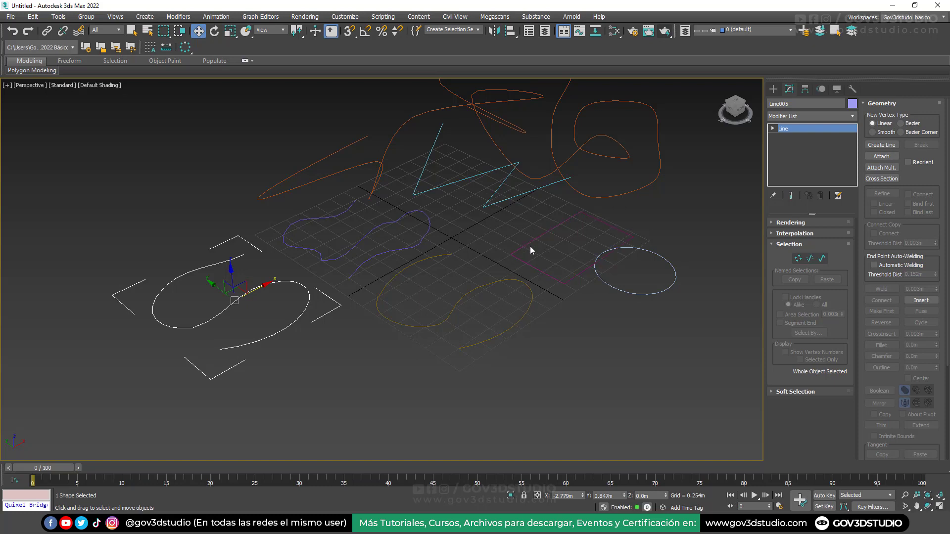
pyautogui.click(530, 244)
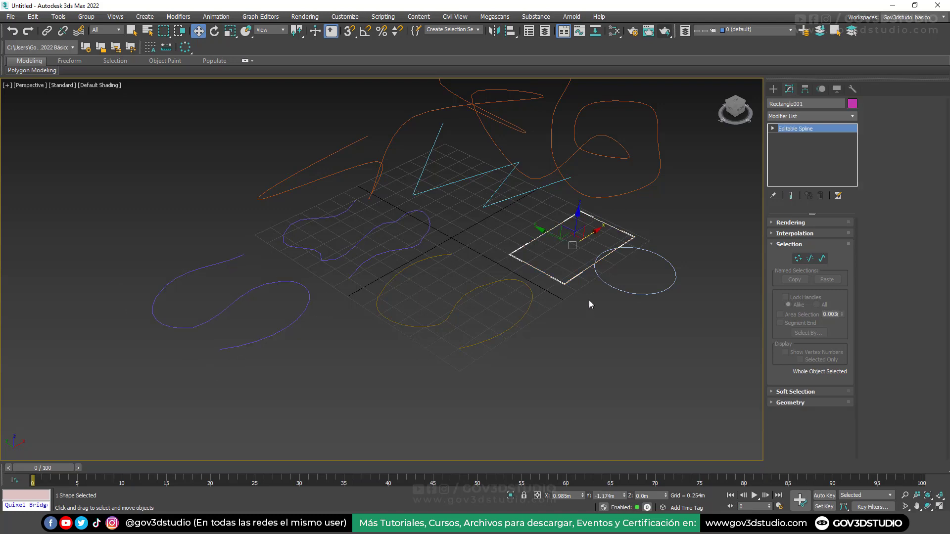
pyautogui.click(798, 258)
pyautogui.moveTo(605, 266); pyautogui.dragTo(519, 274, button='middle')
pyautogui.scroll(5, 522, 271)
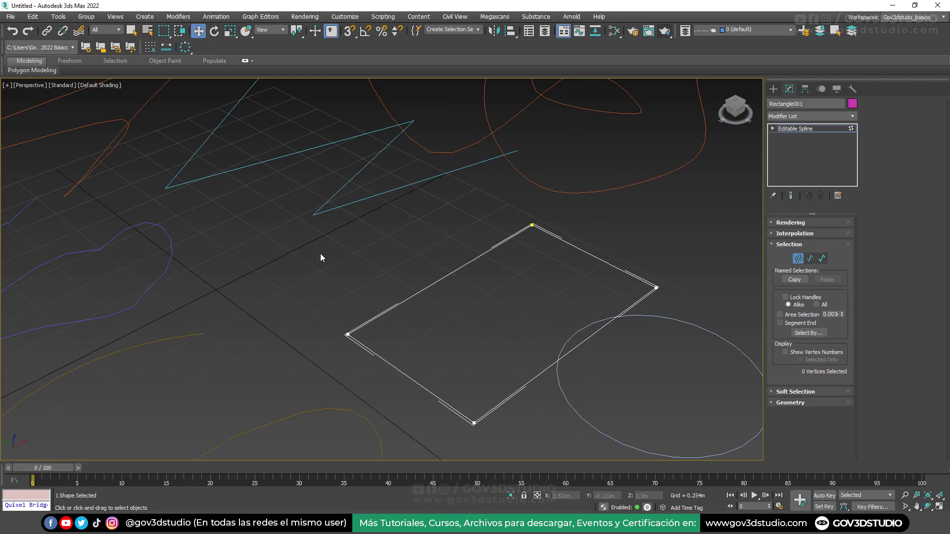
# Select all four vertices of the rectangle to show their handles, and clear the selection
pyautogui.scroll(-3, 329, 233)
pyautogui.moveTo(562, 400); pyautogui.dragTo(562, 400)
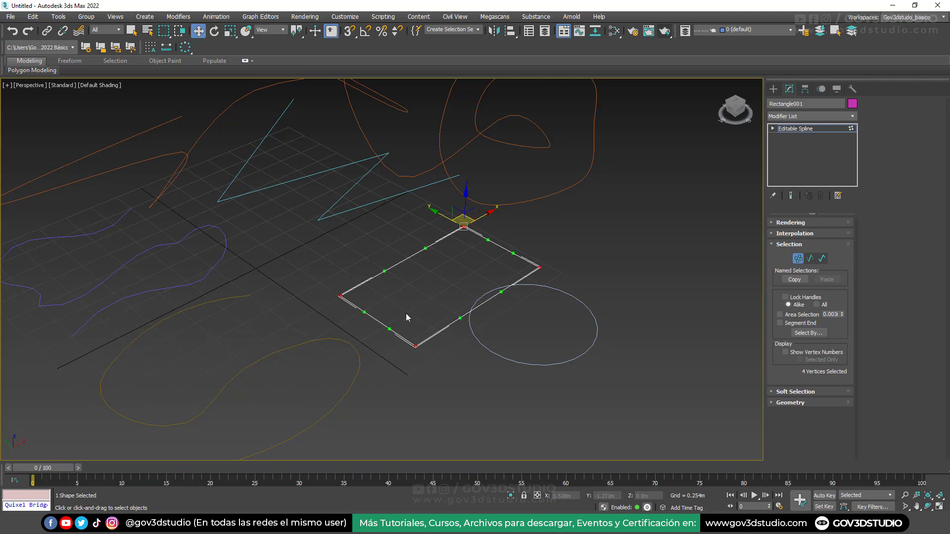
pyautogui.click(588, 292)
pyautogui.moveTo(239, 128); pyautogui.dragTo(646, 437)
pyautogui.click(573, 387)
pyautogui.scroll(3, 436, 272)
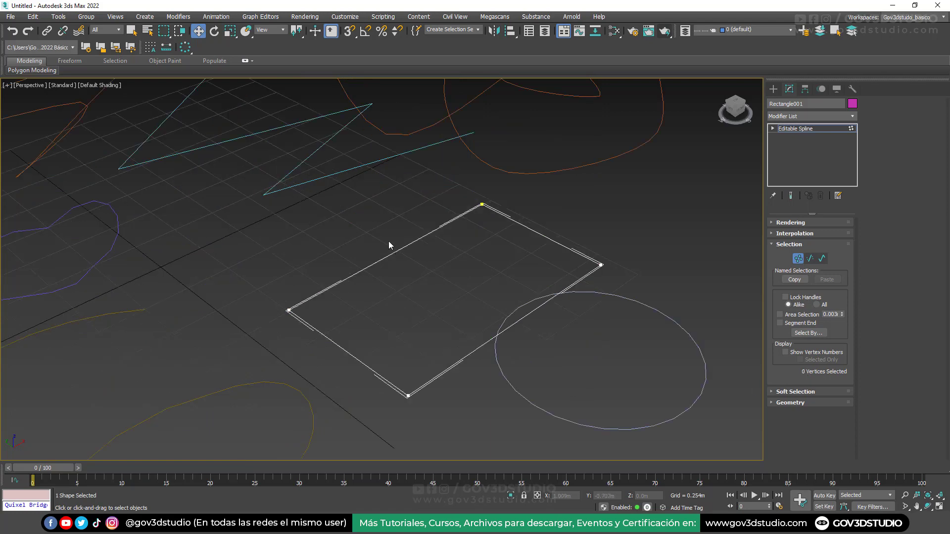
# Use Refine to add nine vertices along the rectangle's edges: three on the lower-right edge and two on each of the others
pyautogui.click(798, 402)
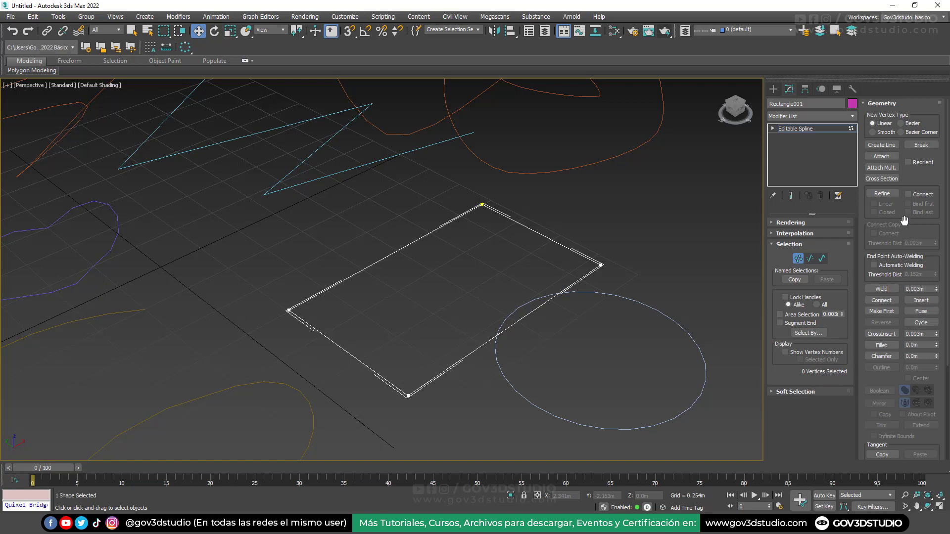
pyautogui.click(883, 194)
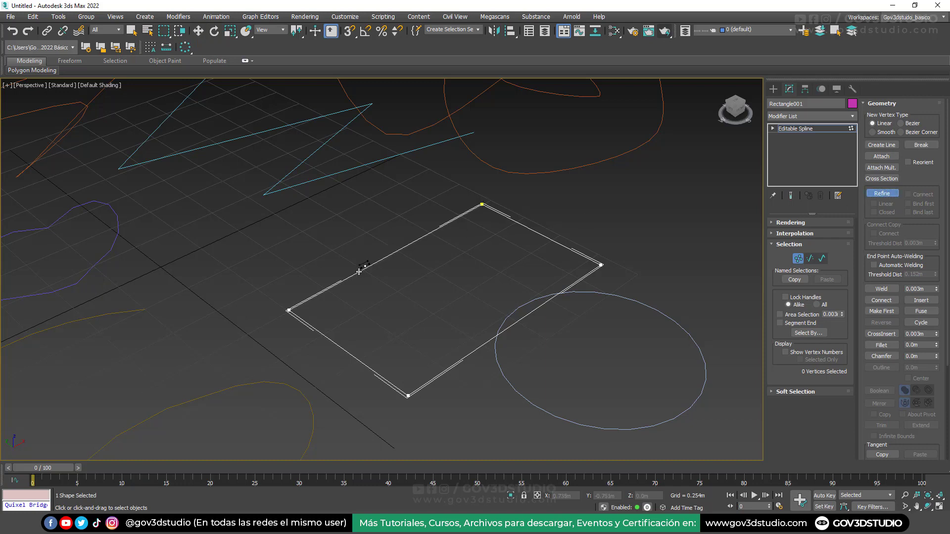
pyautogui.click(517, 224)
pyautogui.click(562, 243)
pyautogui.click(539, 306)
pyautogui.click(469, 354)
pyautogui.click(366, 365)
pyautogui.click(328, 338)
pyautogui.press('w')
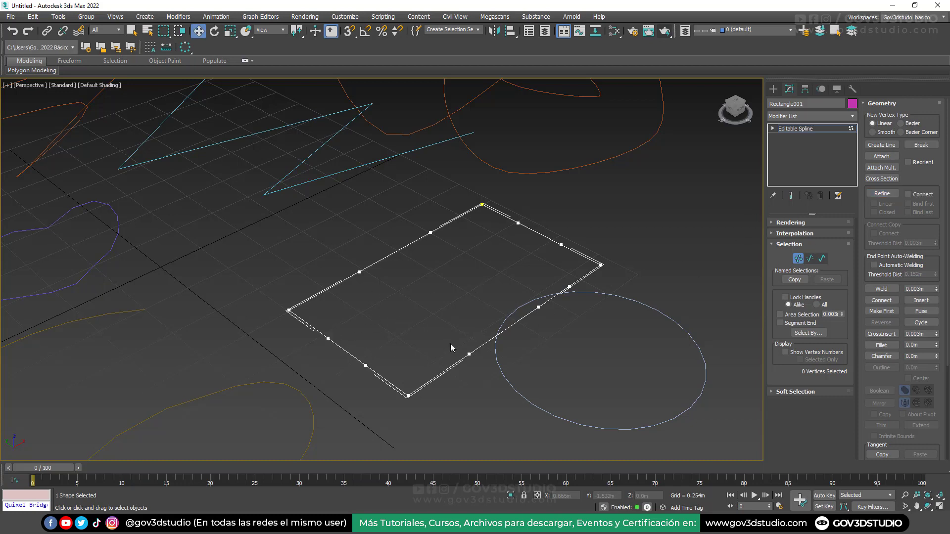
# Move one added lower-right edge vertex inward and its neighbour outward, and pull an added upper-right edge vertex inward
pyautogui.moveTo(450, 344); pyautogui.dragTo(409, 316)
pyautogui.click(538, 307)
pyautogui.moveTo(537, 303); pyautogui.dragTo(577, 326)
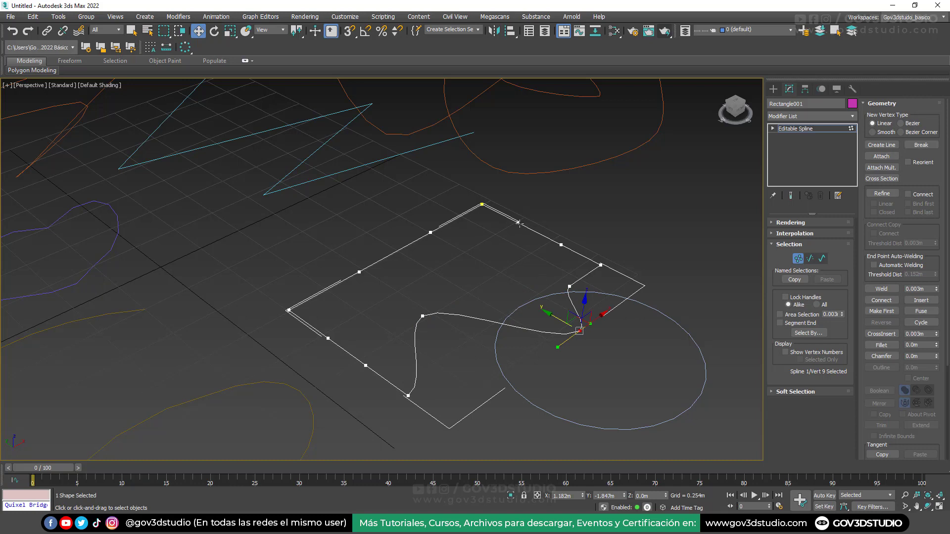
pyautogui.click(518, 223)
pyautogui.moveTo(515, 216); pyautogui.dragTo(500, 255)
# Select all vertices of the reshaped rectangle and convert them to Corner
pyautogui.moveTo(689, 444); pyautogui.dragTo(688, 443)
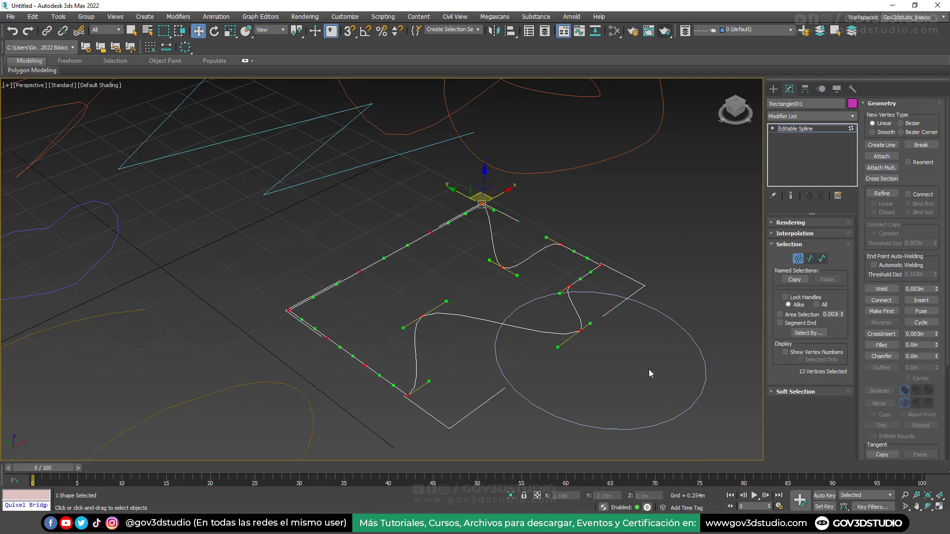
pyautogui.rightClick(644, 235)
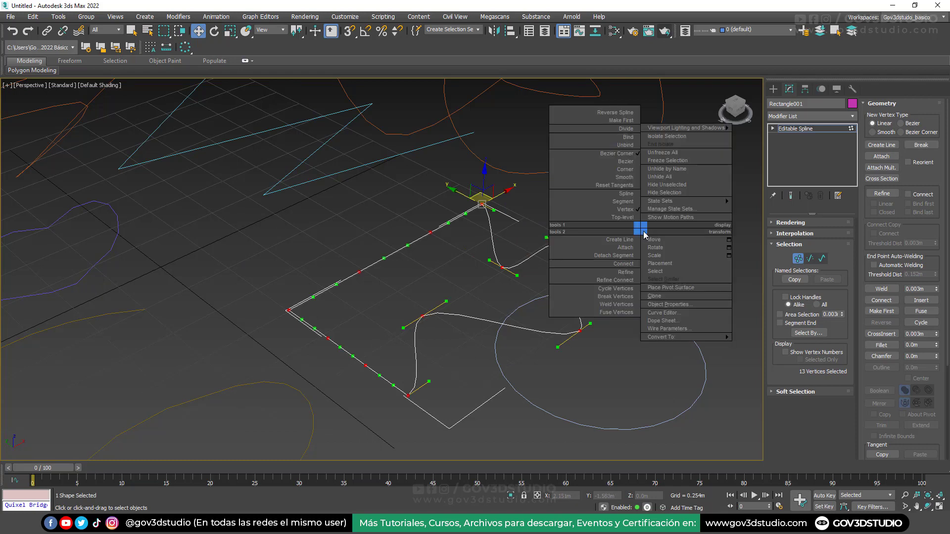
pyautogui.click(627, 169)
pyautogui.click(569, 286)
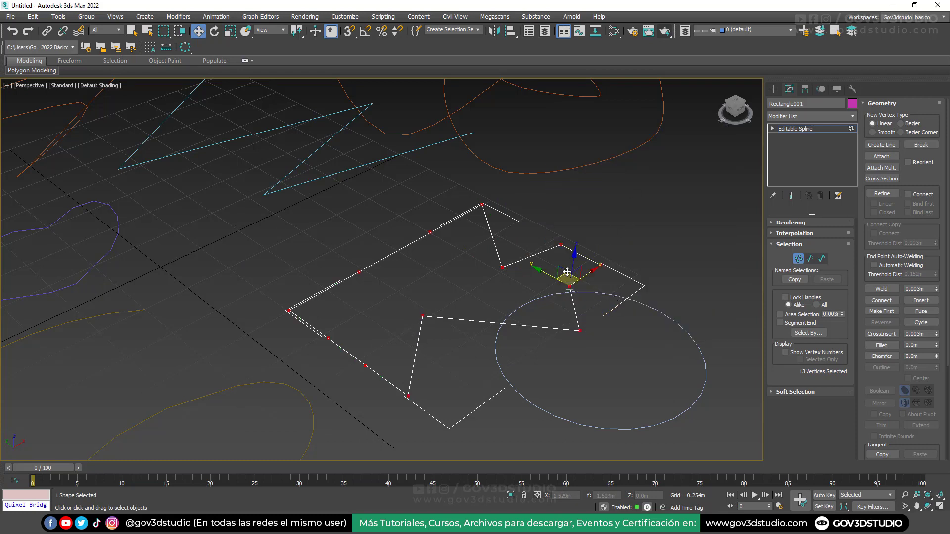
# Move the third vertex on the upper-left edge outward to about X 0.854 m, Y -0.433 m
pyautogui.click(359, 271)
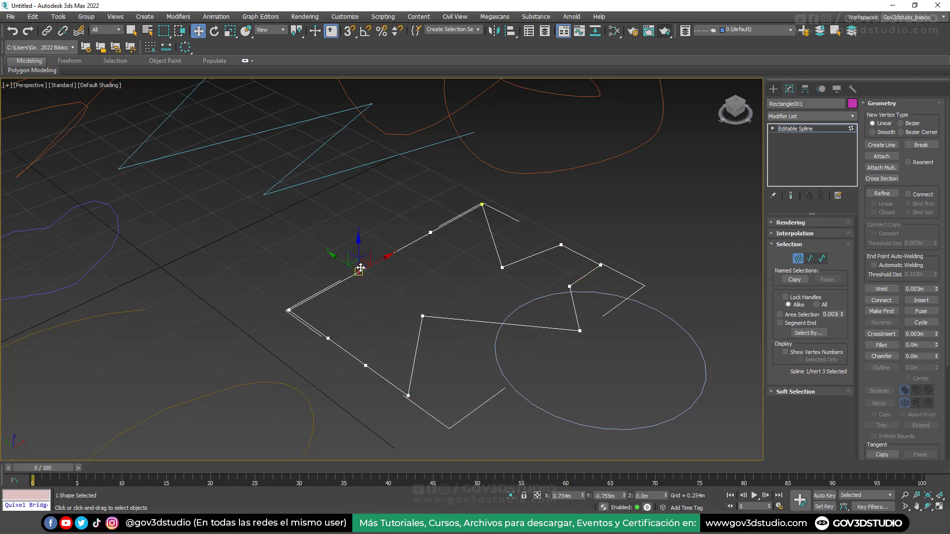
pyautogui.moveTo(360, 265); pyautogui.dragTo(332, 229)
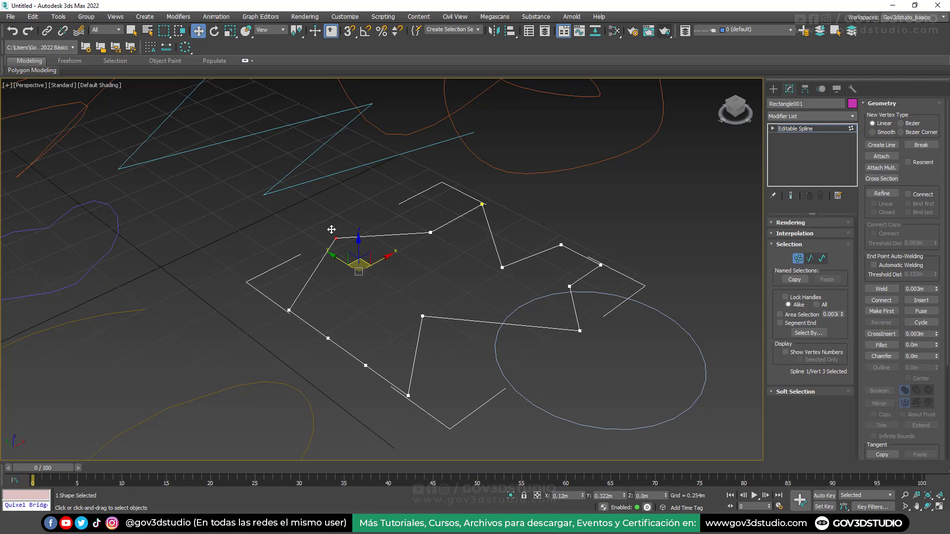
pyautogui.moveTo(332, 230); pyautogui.dragTo(331, 229)
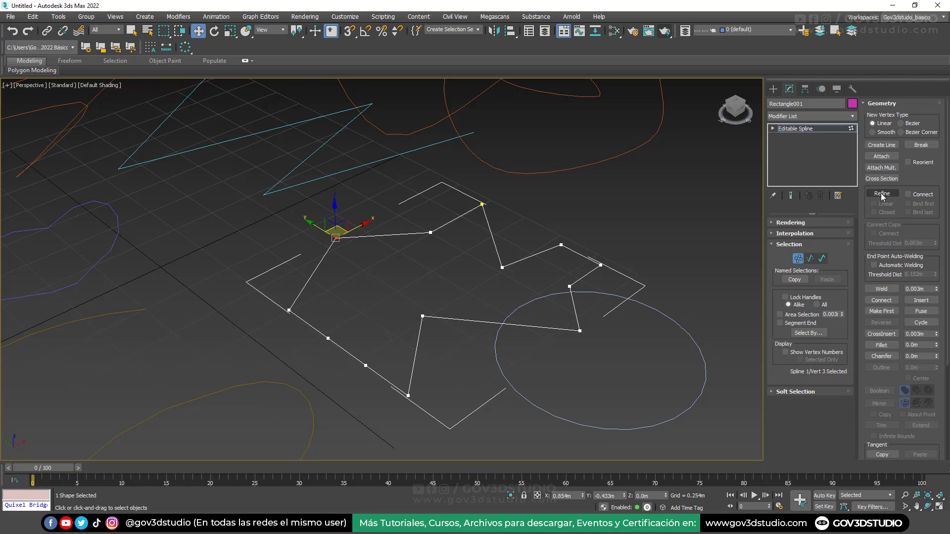
# Use Refine to add four more vertices, two on the upper-left side and one on each side of the inward upper-right point
pyautogui.rightClick(574, 231)
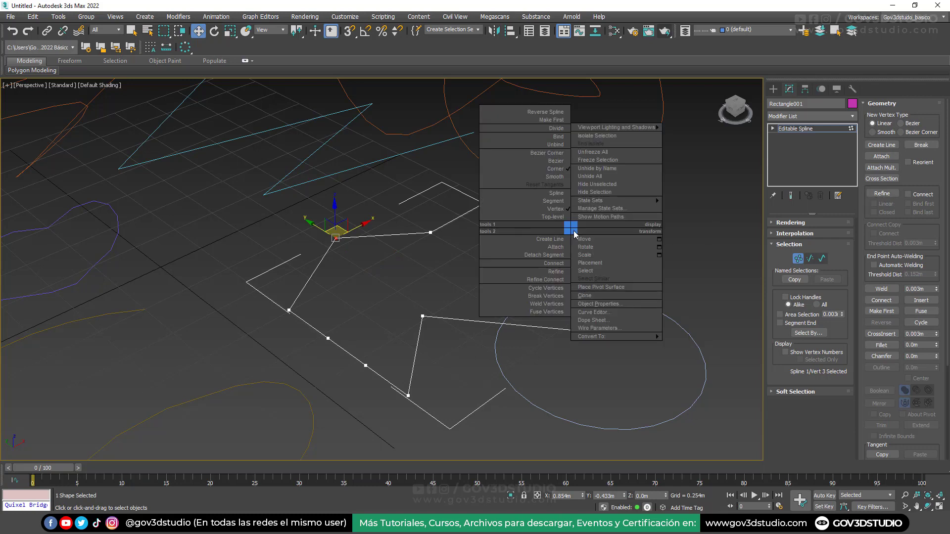
pyautogui.click(561, 271)
pyautogui.click(443, 226)
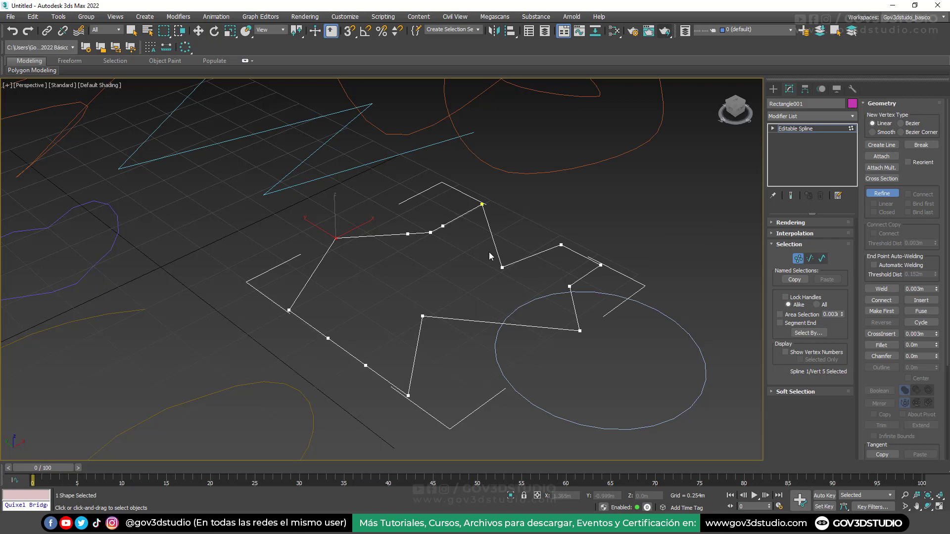
pyautogui.click(523, 260)
pyautogui.press('w')
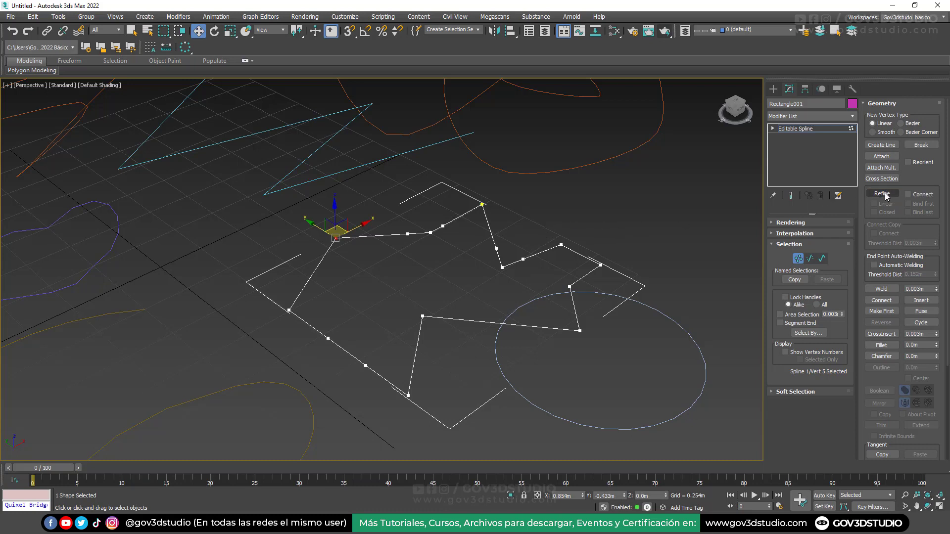
pyautogui.rightClick(627, 231)
# Delete all the added vertices so only the rectangle's four corner vertices remain
pyautogui.moveTo(482, 240); pyautogui.dragTo(577, 296)
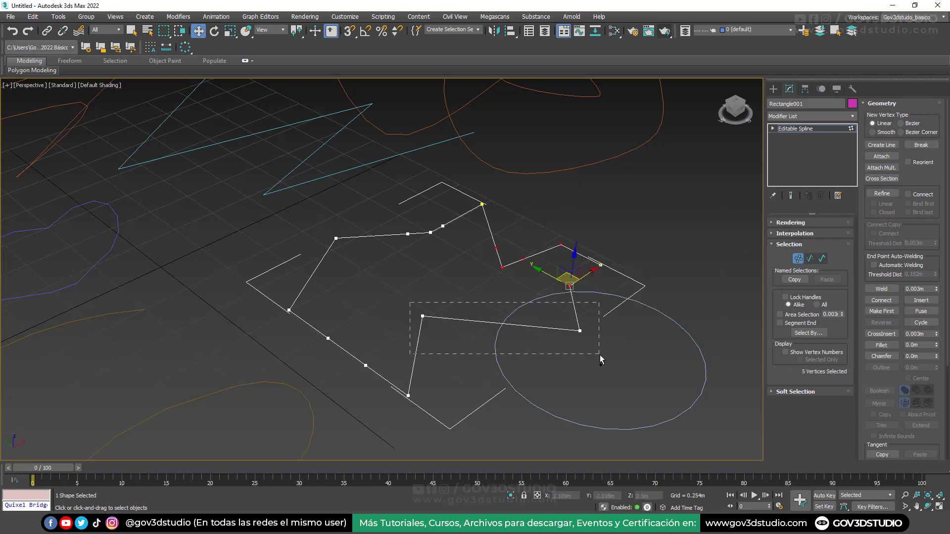
pyautogui.keyDown('ctrl'); pyautogui.moveTo(600, 354); pyautogui.dragTo(599, 356); pyautogui.keyUp('ctrl')
pyautogui.keyDown('ctrl'); pyautogui.moveTo(321, 342); pyautogui.dragTo(379, 376); pyautogui.keyUp('ctrl')
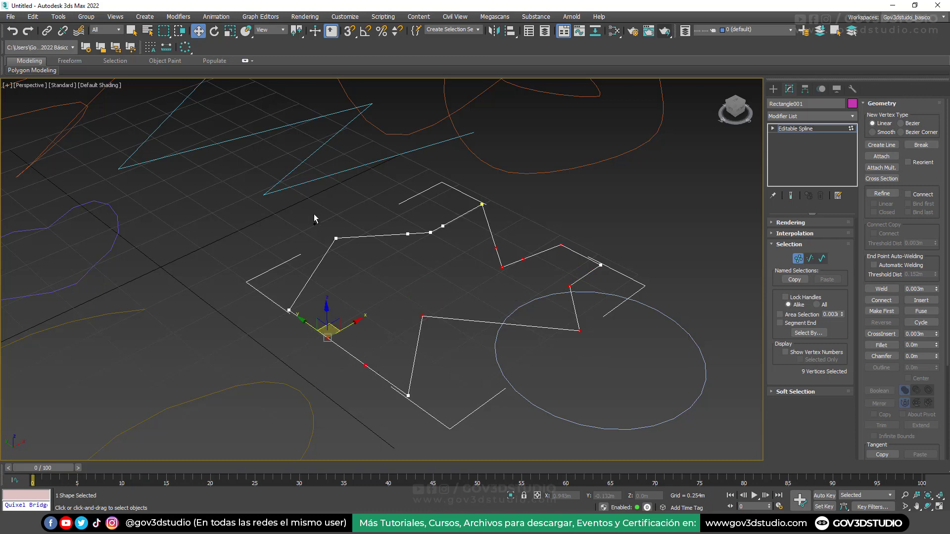
pyautogui.keyDown('ctrl'); pyautogui.moveTo(314, 214); pyautogui.dragTo(455, 267); pyautogui.keyUp('ctrl')
pyautogui.press('Delete')
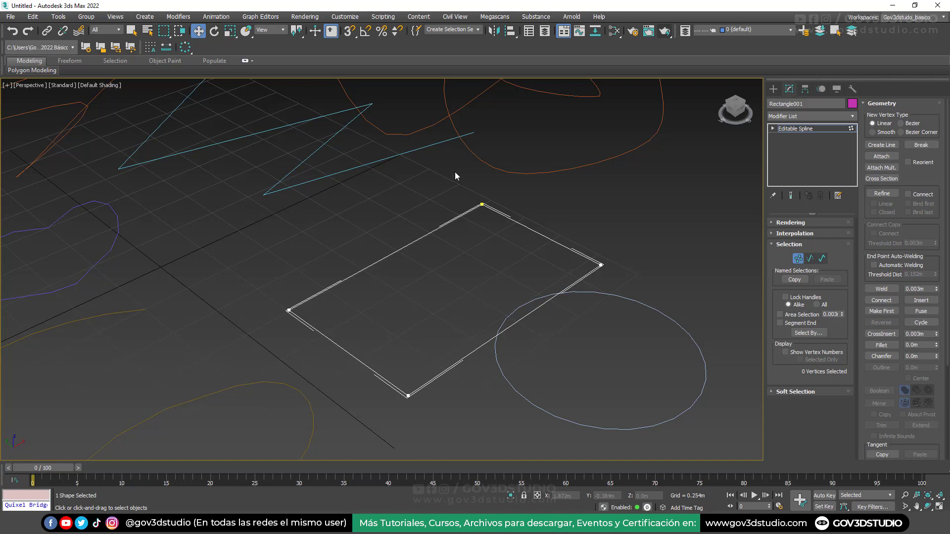
# Try deleting the rectangle's first vertex, and undo the deletion
pyautogui.moveTo(523, 239); pyautogui.dragTo(528, 241)
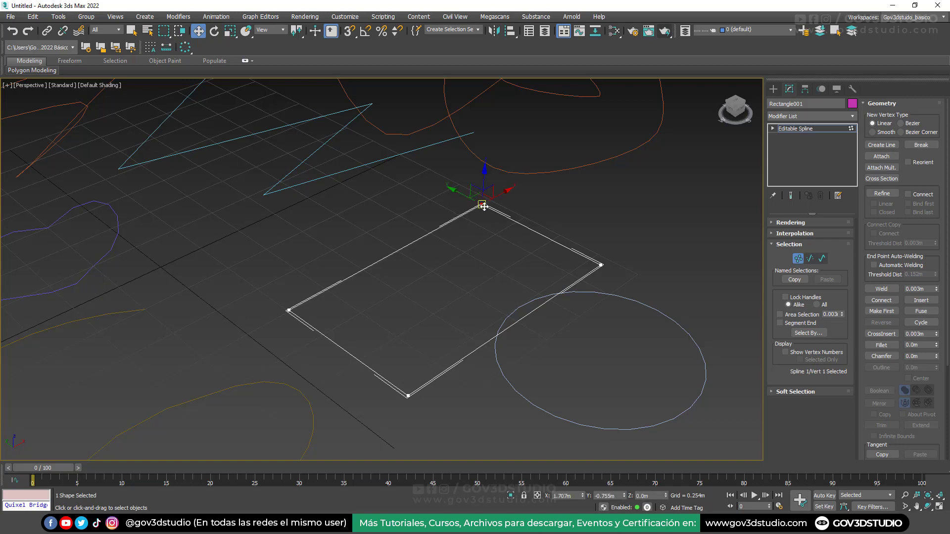
pyautogui.press('Delete')
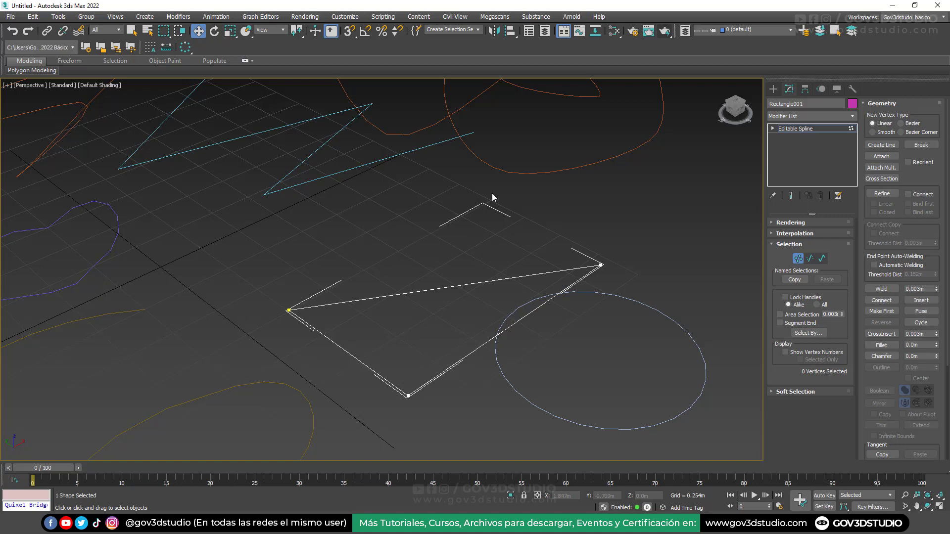
pyautogui.hotkey('ctrl', 'z')
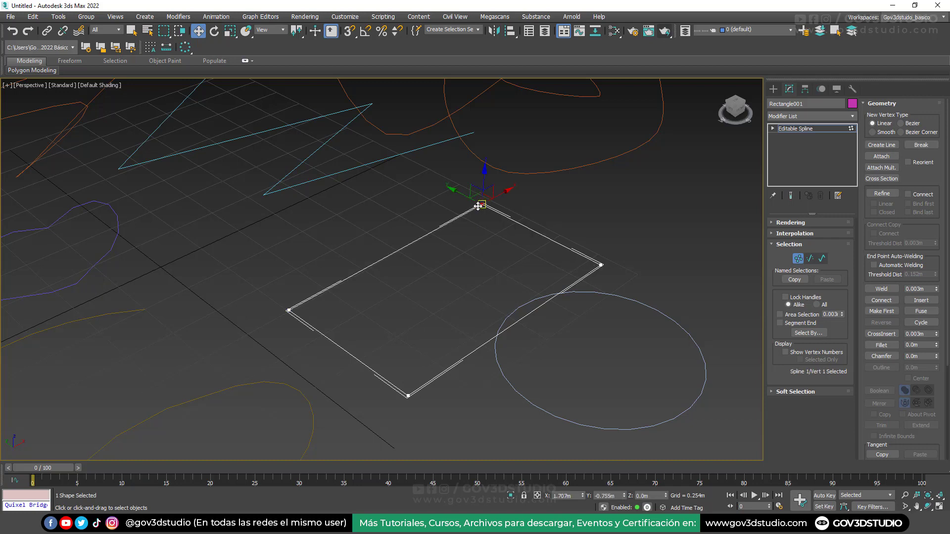
# Leave and re-enter the rectangle's vertex level, and delete its first vertex
pyautogui.click(798, 258)
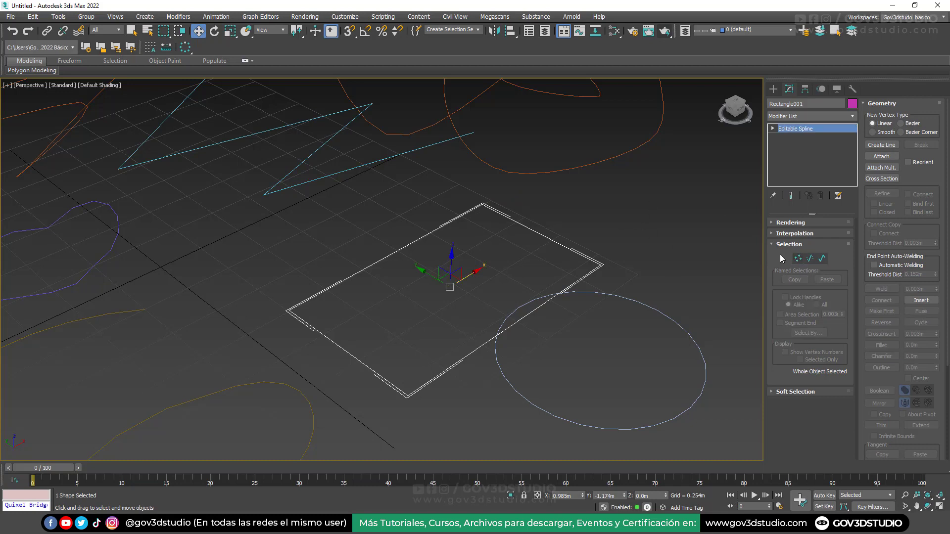
pyautogui.click(797, 258)
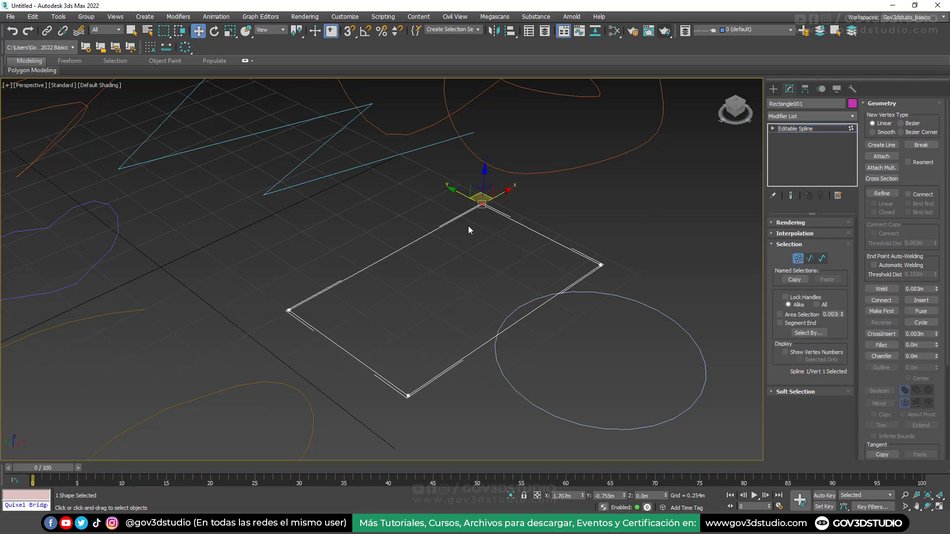
pyautogui.press('Delete')
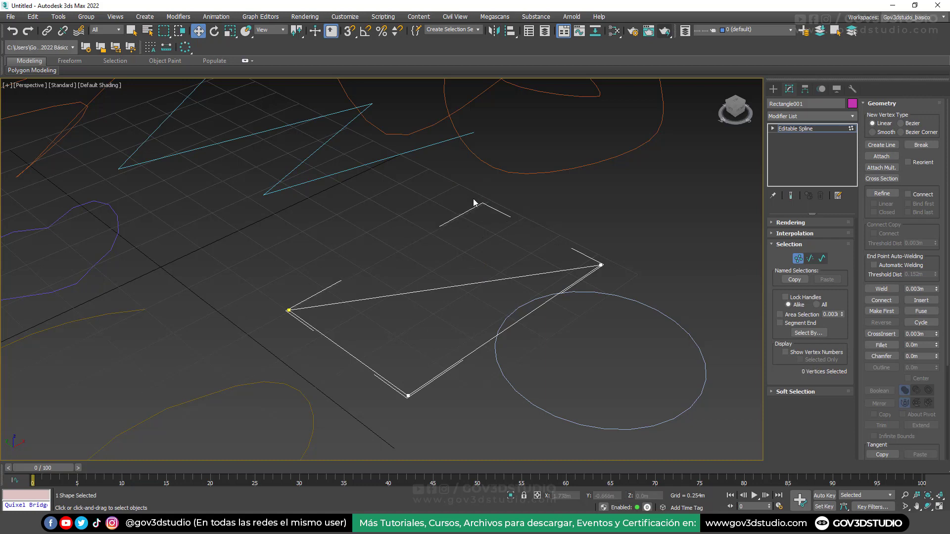
# Refine the diagonal segment with a new vertex, move it to the missing corner to rebuild the rectangle, and leave vertex level
pyautogui.rightClick(438, 281)
pyautogui.click(415, 320)
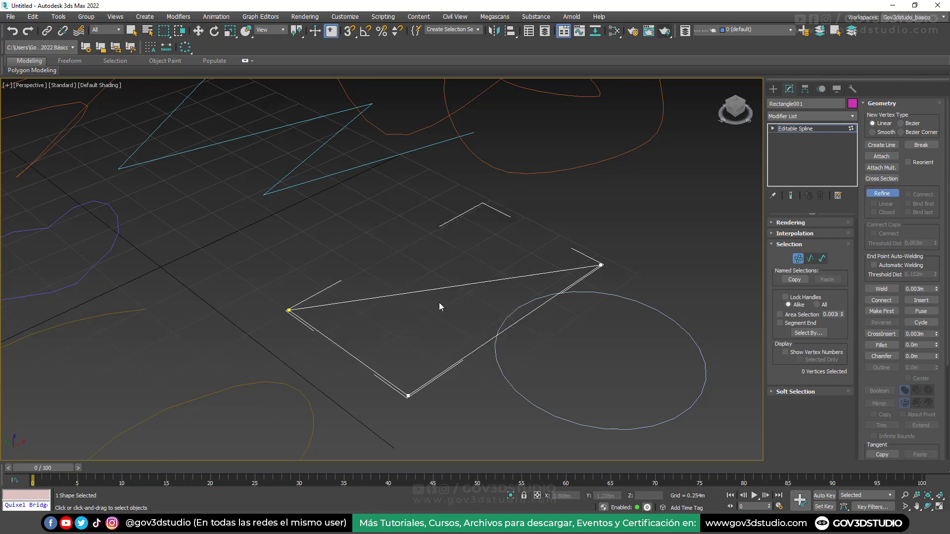
pyautogui.click(442, 289)
pyautogui.press('w')
pyautogui.click(441, 287)
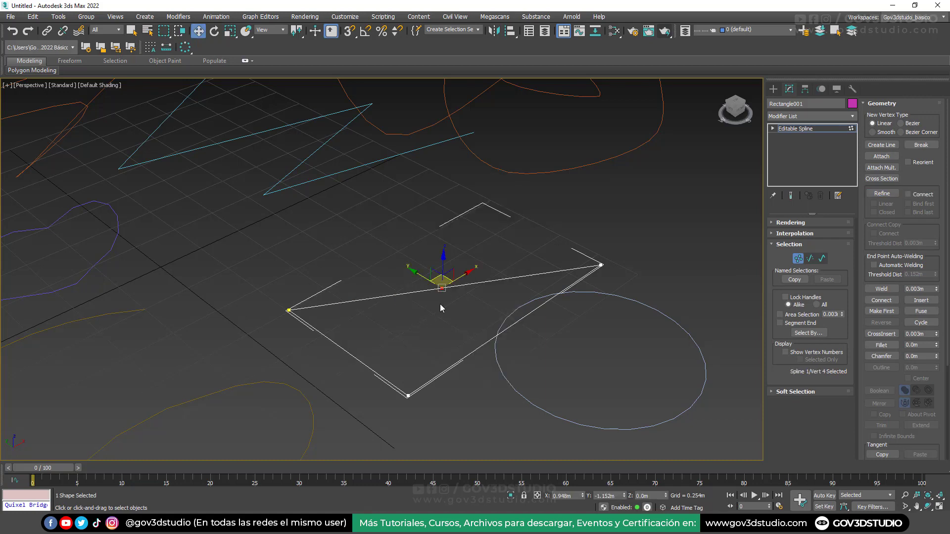
pyautogui.moveTo(440, 283); pyautogui.dragTo(479, 195)
pyautogui.click(798, 259)
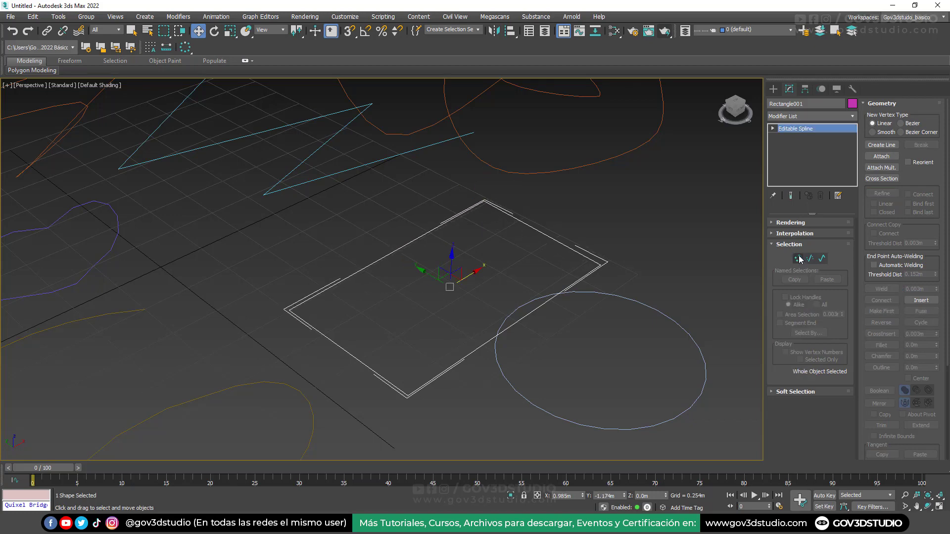
# Deselect the rectangle and start a new Line spline beyond it with seven corner points in a zigzag
pyautogui.scroll(-4, 585, 221)
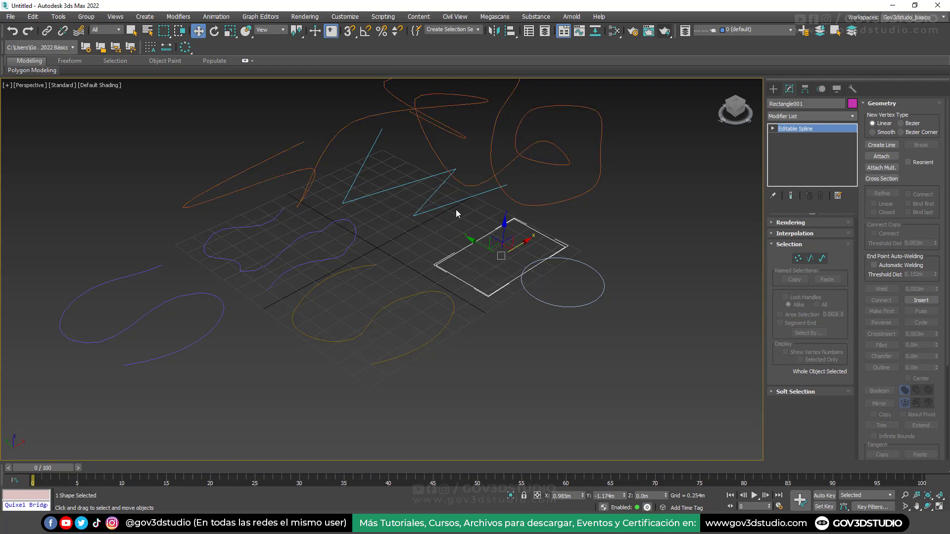
pyautogui.click(438, 248)
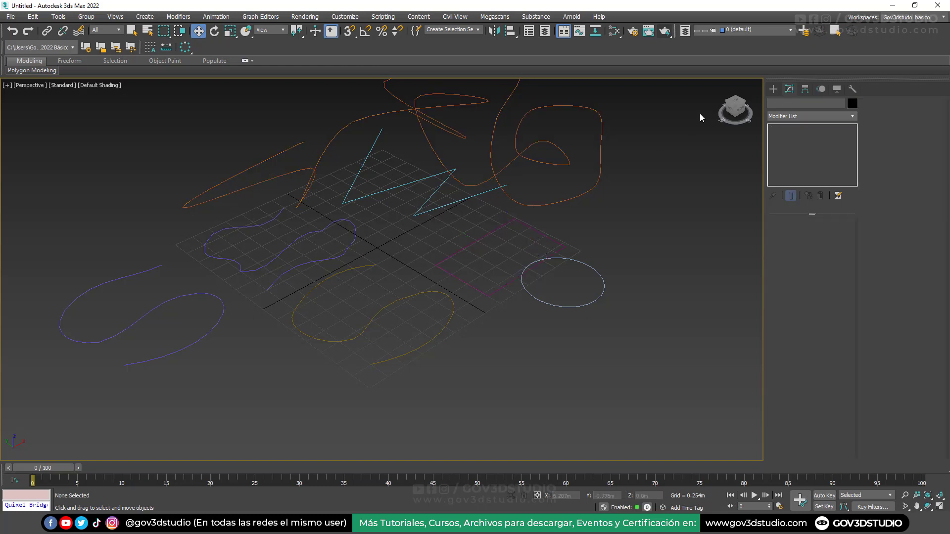
pyautogui.click(773, 89)
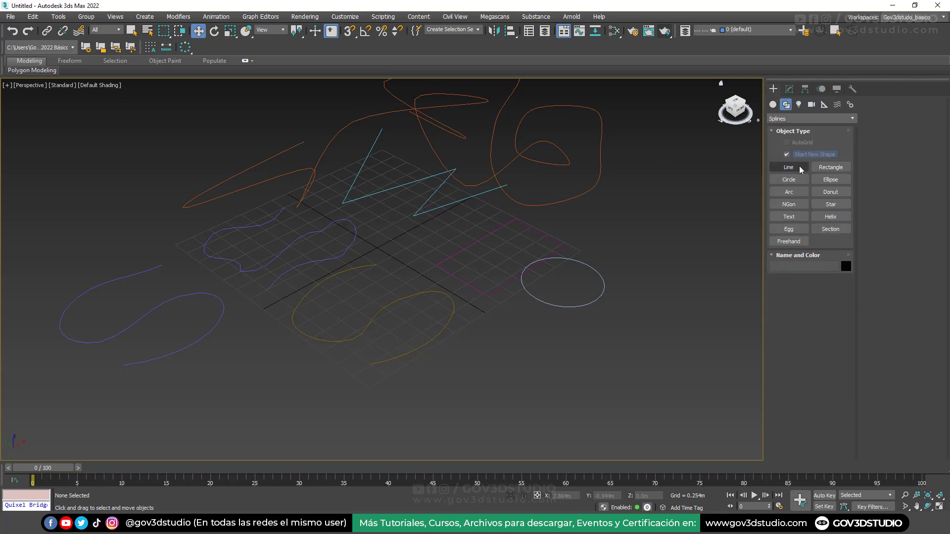
pyautogui.click(791, 168)
pyautogui.click(643, 200)
pyautogui.click(653, 254)
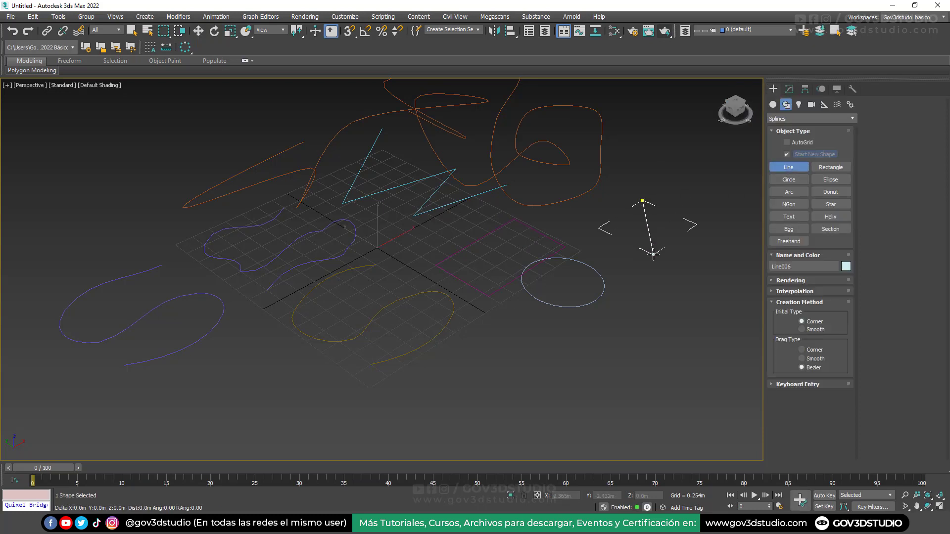
pyautogui.click(573, 236)
pyautogui.click(639, 290)
pyautogui.click(692, 242)
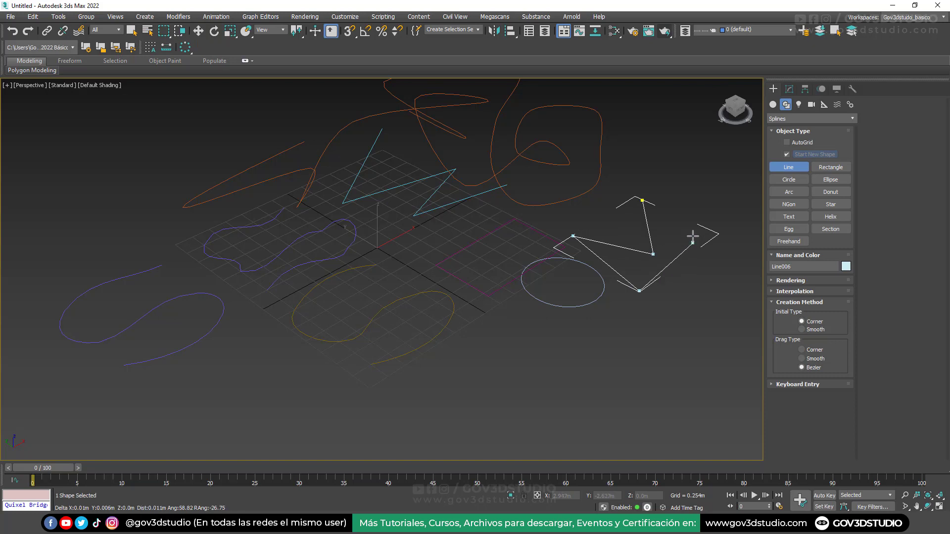
pyautogui.click(690, 182)
pyautogui.click(723, 258)
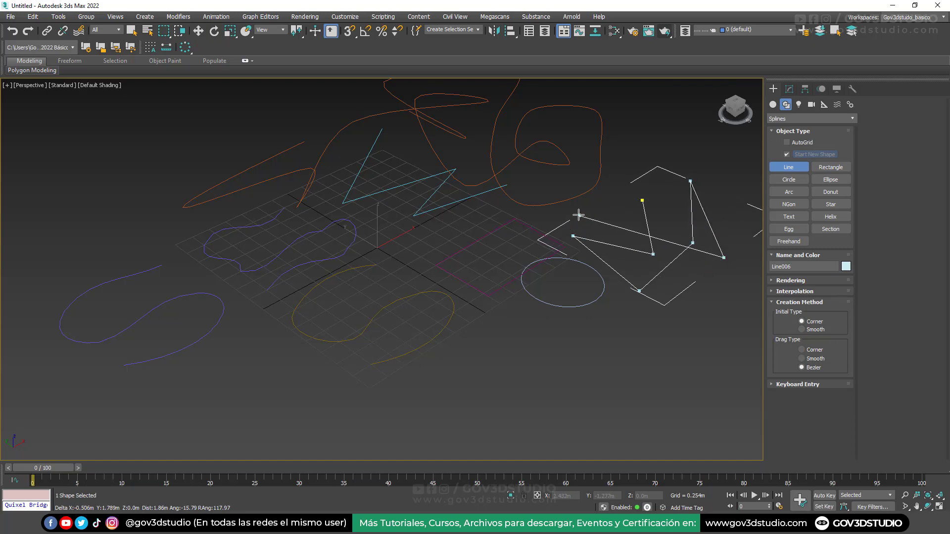
# Continue the line back onto the grid with three curved Bezier points and one more point near the grid's centre
pyautogui.moveTo(579, 216); pyautogui.dragTo(528, 256)
pyautogui.moveTo(565, 346); pyautogui.dragTo(512, 352)
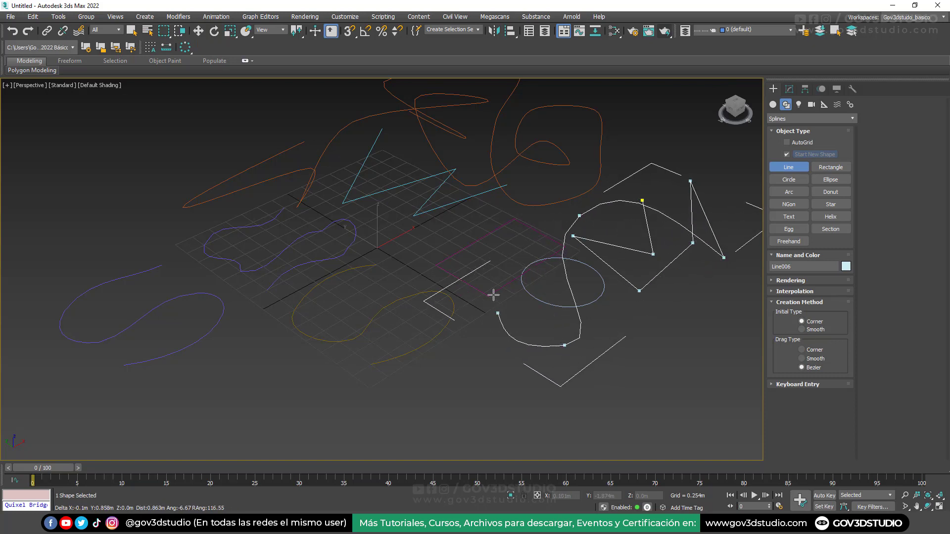
pyautogui.moveTo(480, 247); pyautogui.dragTo(442, 254)
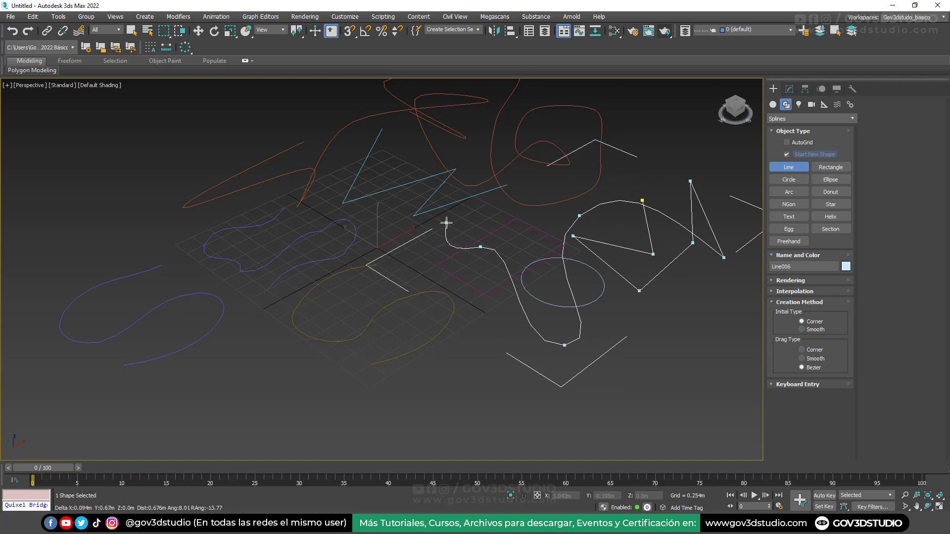
pyautogui.moveTo(382, 193); pyautogui.dragTo(366, 191)
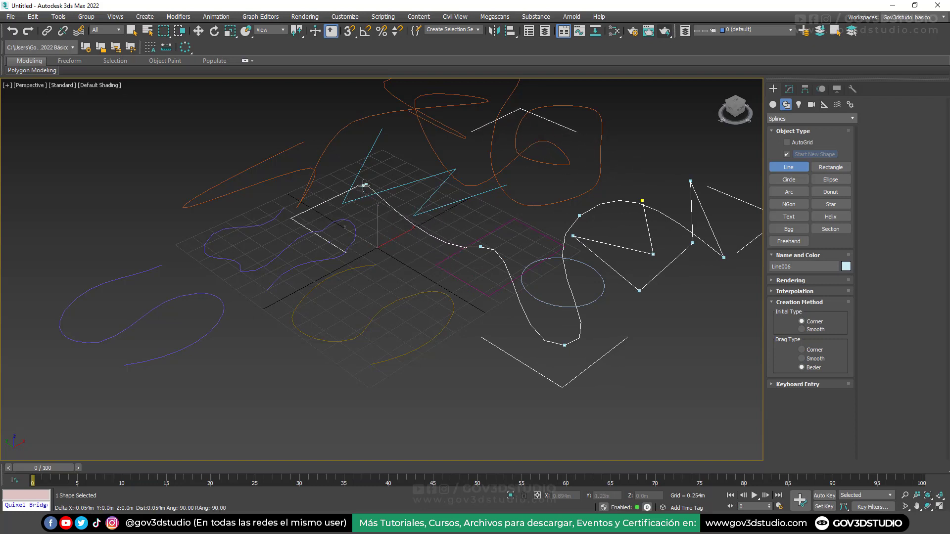
# Extend the line with six corner points in straight right-angled steps across the far side of the grid
pyautogui.click(300, 216)
pyautogui.click(253, 186)
pyautogui.click(177, 220)
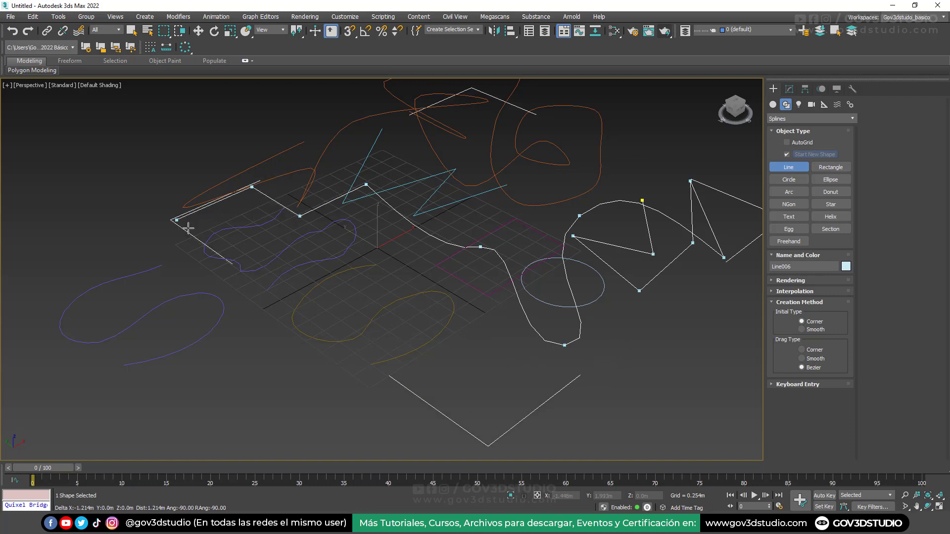
pyautogui.click(251, 272)
pyautogui.click(324, 236)
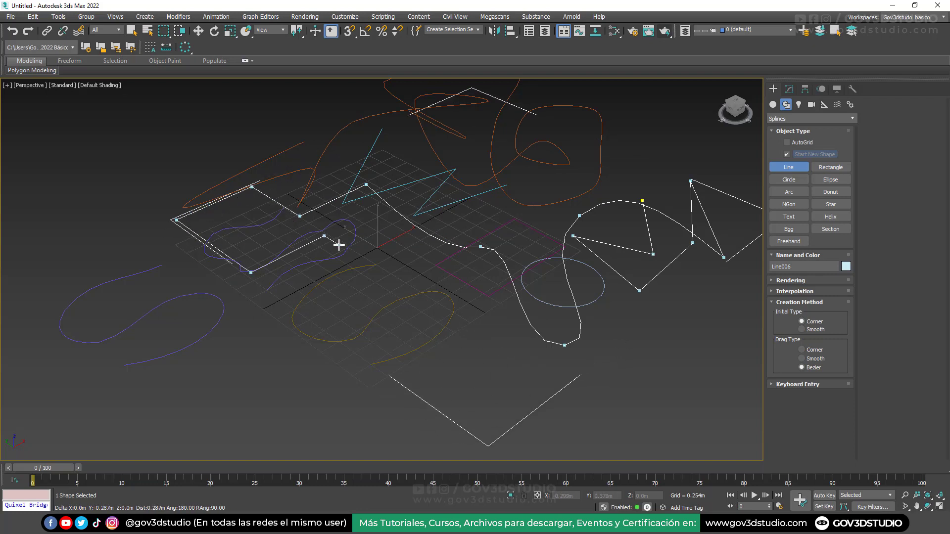
pyautogui.click(410, 289)
# Carry the right-angled line around the grid's near corner with six more corner points, doubling back outside the first run
pyautogui.click(342, 329)
pyautogui.click(364, 364)
pyautogui.click(379, 355)
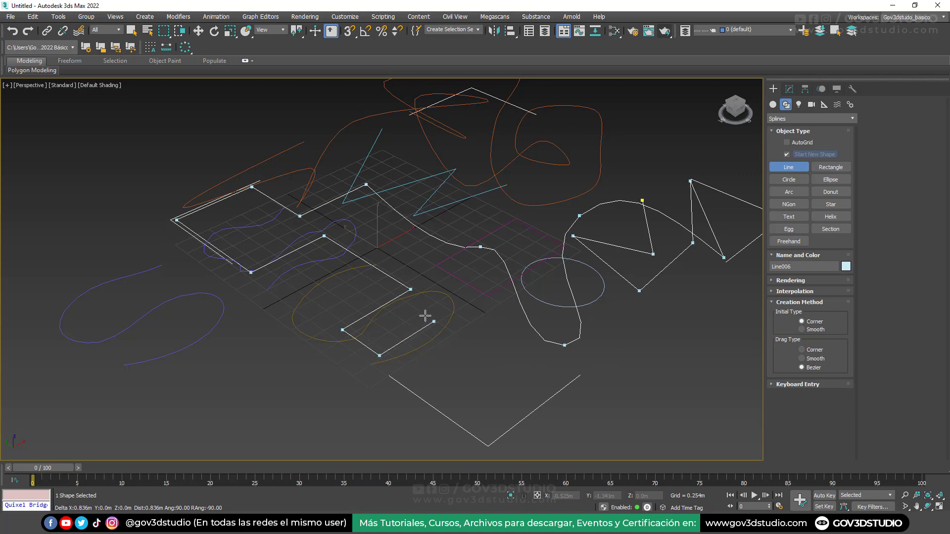
pyautogui.click(434, 322)
pyautogui.click(468, 343)
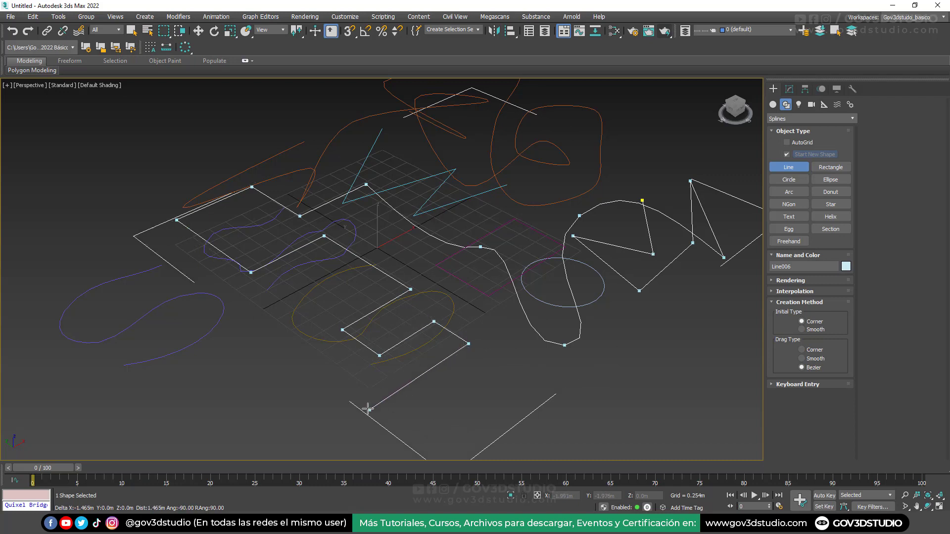
pyautogui.click(386, 398)
pyautogui.click(306, 341)
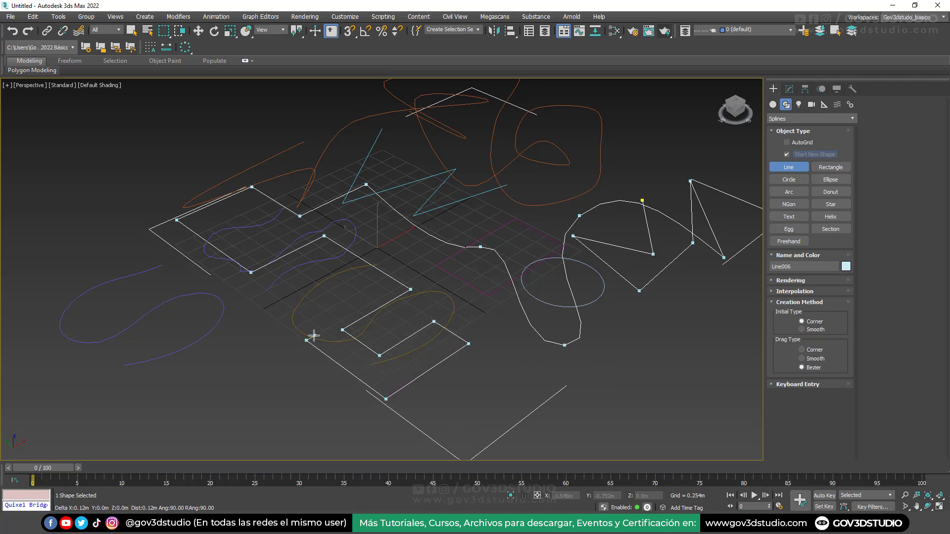
# Add seven corner points in small right-angled notches, running from the grid's near edge out past it
pyautogui.click(277, 358)
pyautogui.click(236, 325)
pyautogui.click(290, 296)
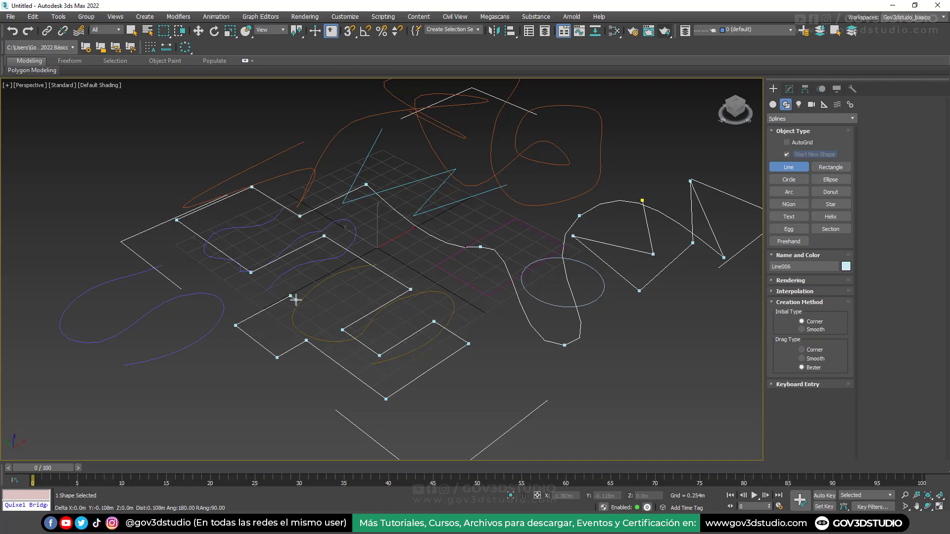
pyautogui.click(274, 285)
pyautogui.click(229, 307)
pyautogui.click(188, 277)
pyautogui.click(143, 299)
# Place five last right-angled corner points around the outer blue curve, and end the line without closing it
pyautogui.click(216, 390)
pyautogui.click(197, 393)
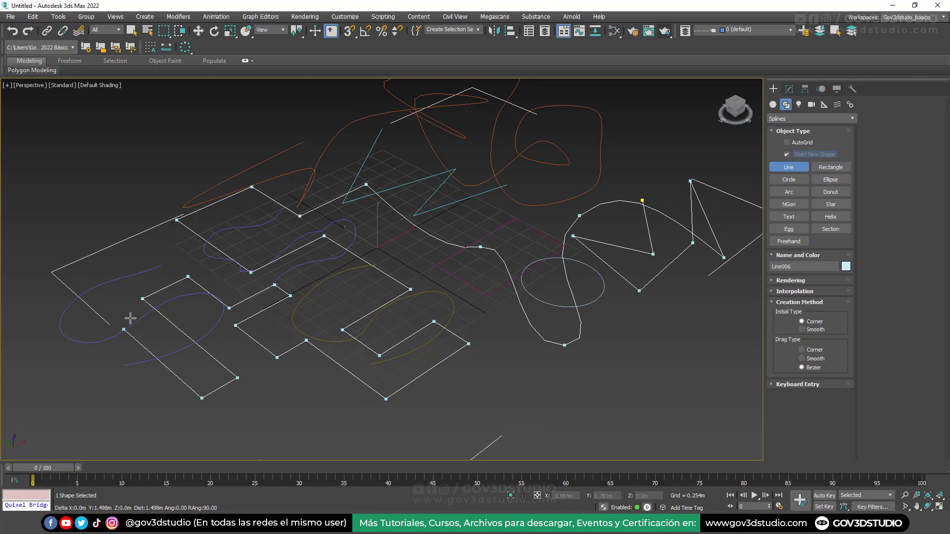
pyautogui.click(110, 291)
pyautogui.click(162, 269)
pyautogui.click(108, 227)
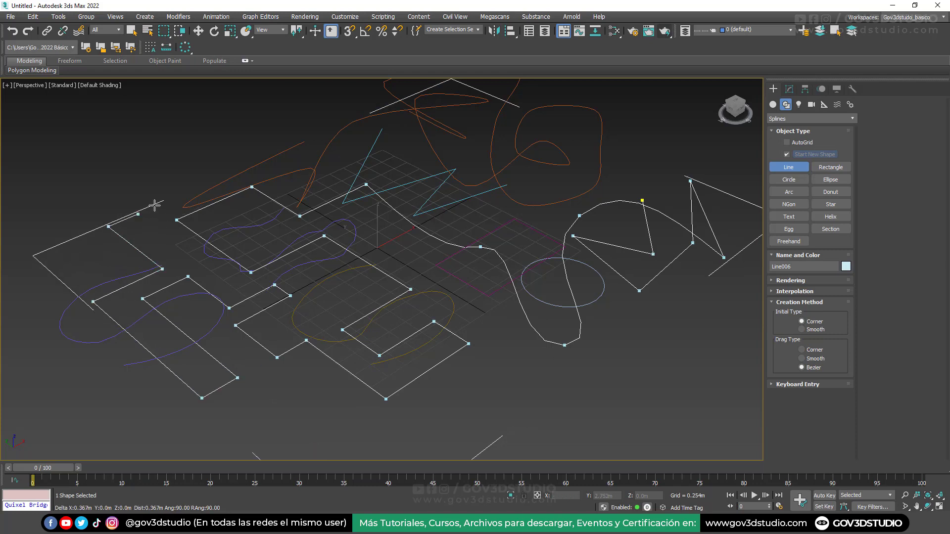
pyautogui.click(256, 163)
pyautogui.rightClick(244, 157)
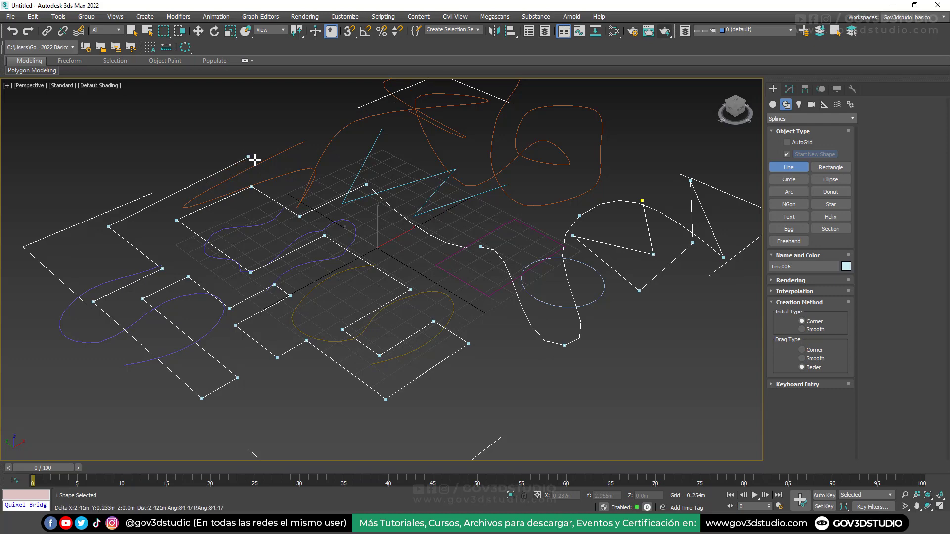
pyautogui.rightClick(253, 160)
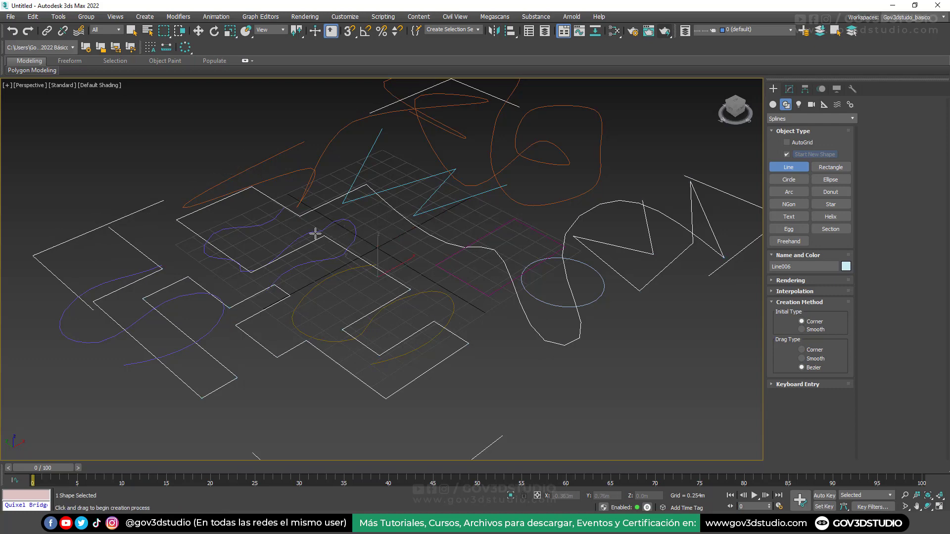
# Start a new Line spline in the gap beside the stepped line, placing five small corner points seen close up
pyautogui.keyDown('alt'); pyautogui.moveTo(377, 216); pyautogui.dragTo(339, 239, button='middle'); pyautogui.keyUp('alt')
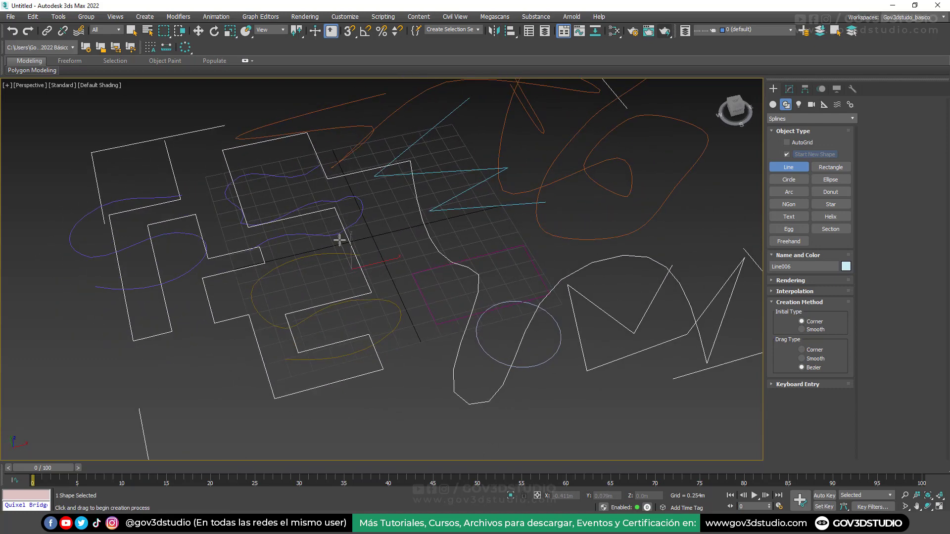
pyautogui.scroll(5, 350, 263)
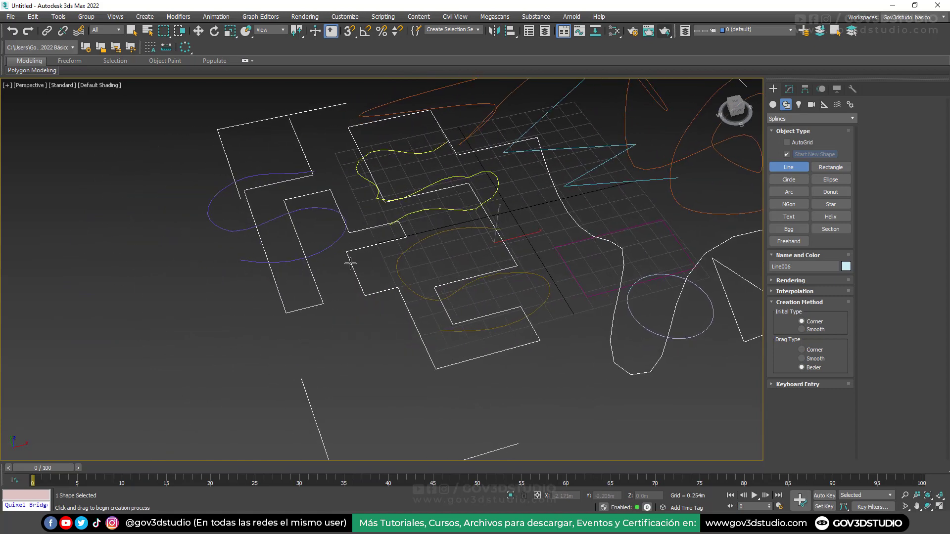
pyautogui.scroll(1, 350, 262)
pyautogui.click(264, 285)
pyautogui.click(275, 353)
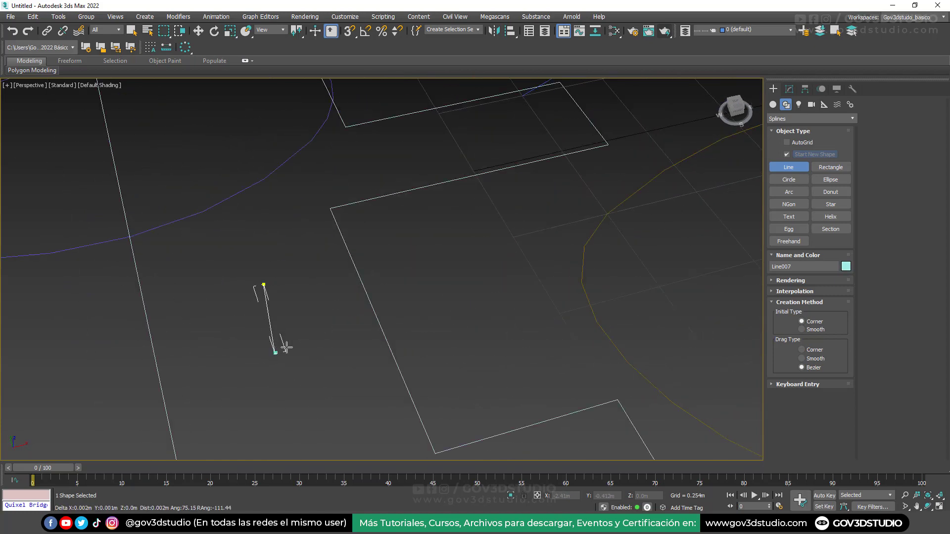
pyautogui.click(333, 324)
pyautogui.click(323, 266)
pyautogui.click(417, 241)
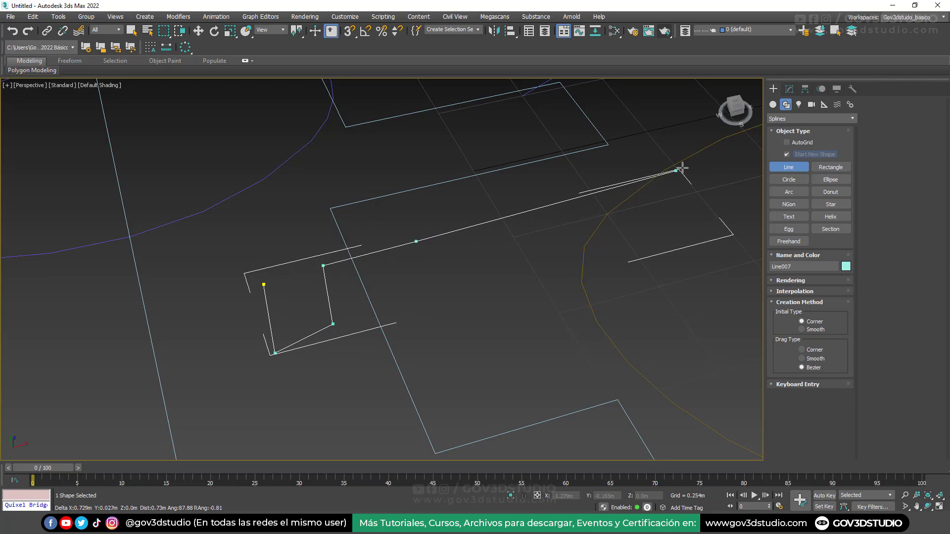
# Continue the new line across to the grid's centre with five corner points forming a zigzag
pyautogui.moveTo(688, 167); pyautogui.dragTo(201, 292, button='middle')
pyautogui.click(503, 133)
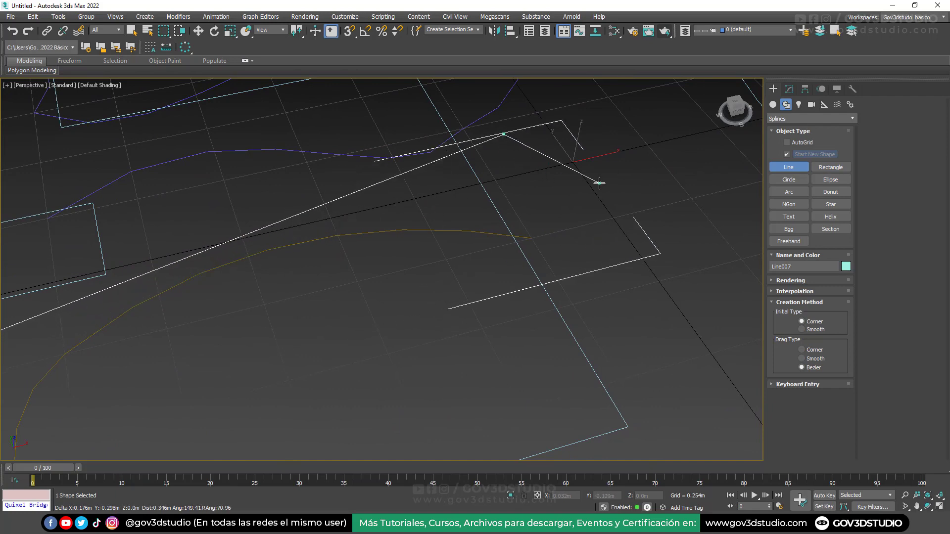
pyautogui.click(600, 183)
pyautogui.click(595, 254)
pyautogui.click(530, 235)
pyautogui.click(580, 319)
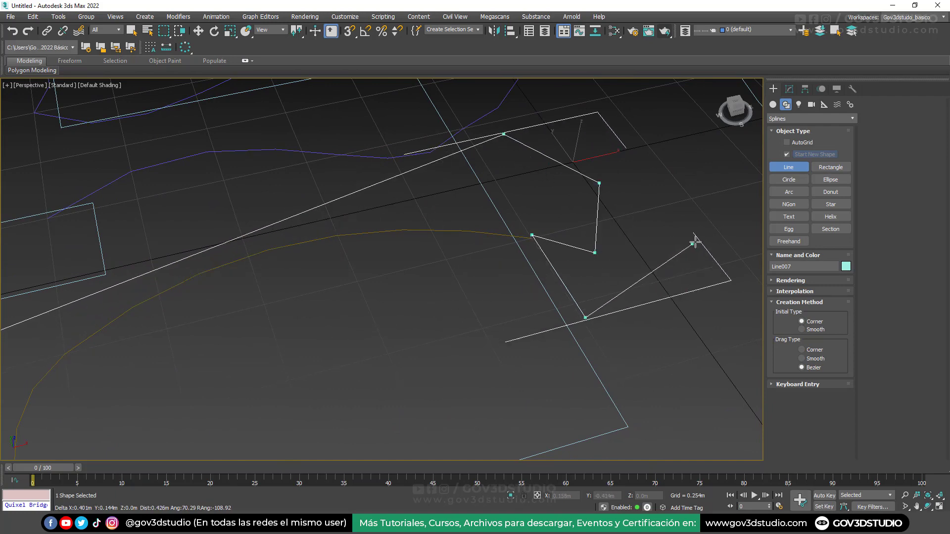
# Recentre the view on the pointer repeatedly while the line is still open, travelling around the grid
pyautogui.moveTo(693, 239); pyautogui.dragTo(453, 211, button='middle')
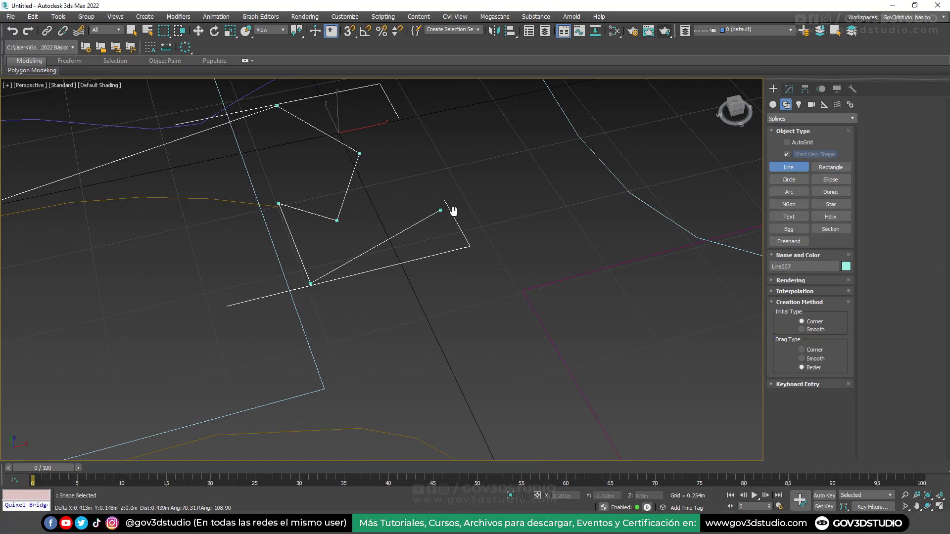
pyautogui.press('i')
pyautogui.press('i')
pyautogui.press('i')
pyautogui.press('i')
pyautogui.press('i')
pyautogui.press('i')
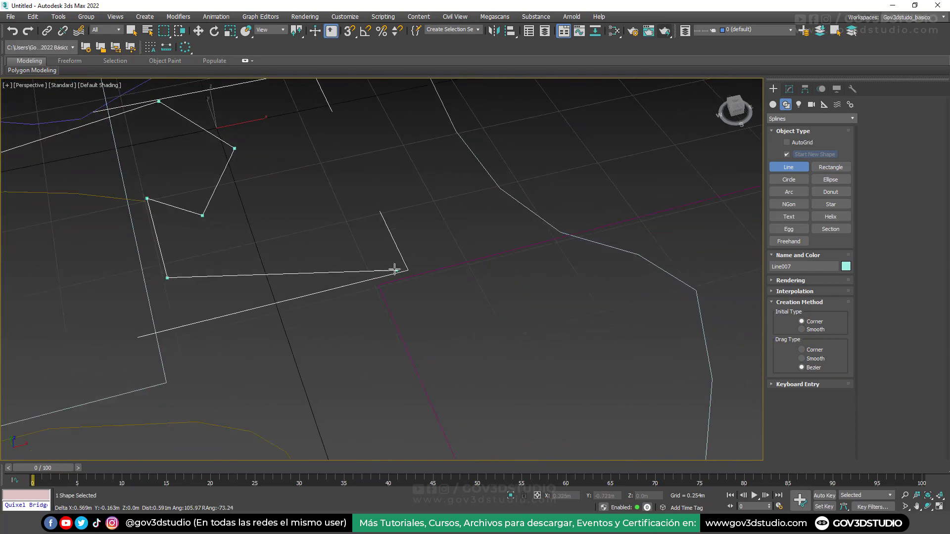
pyautogui.press('i')
pyautogui.press('i')
pyautogui.press('i')
pyautogui.press('i')
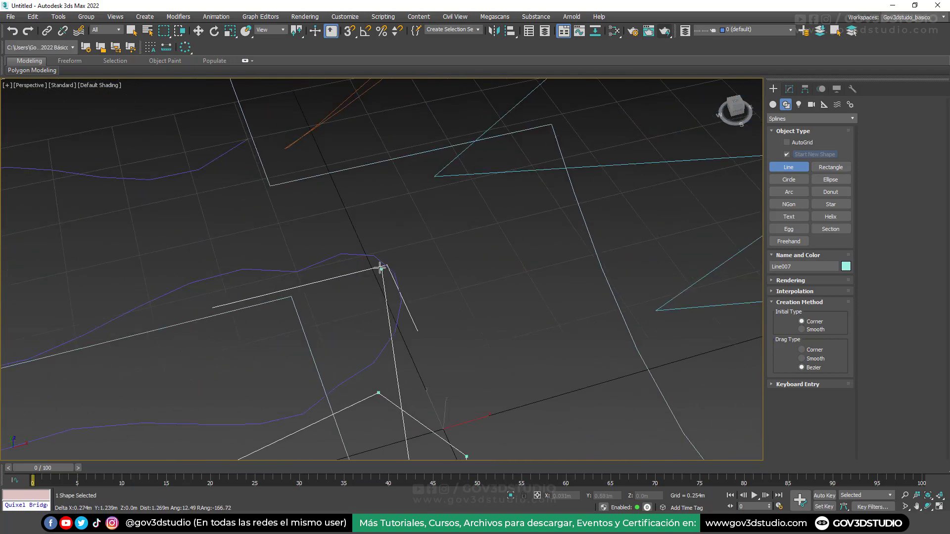
pyautogui.press('i')
pyautogui.press('i')
pyautogui.press('i')
pyautogui.press('i')
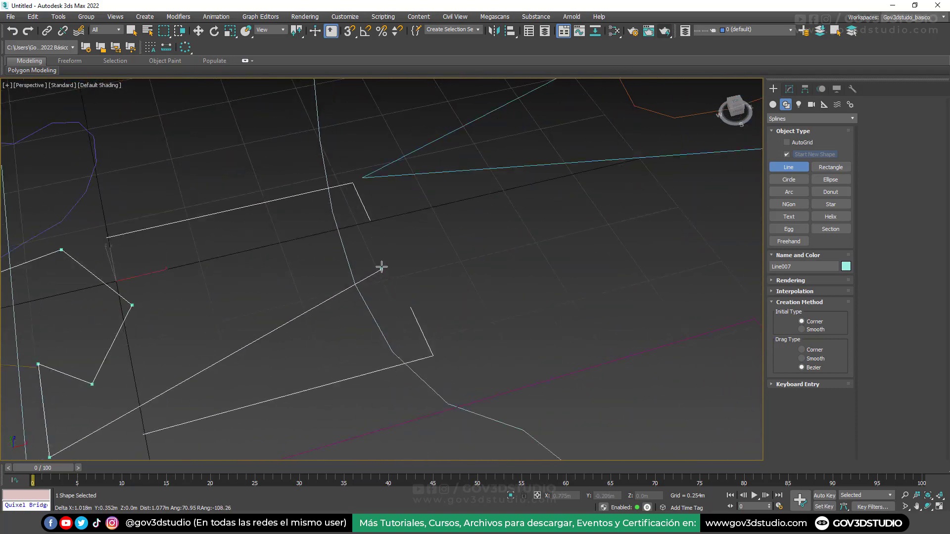
pyautogui.press('i')
pyautogui.press('i')
pyautogui.press('i')
pyautogui.press('i')
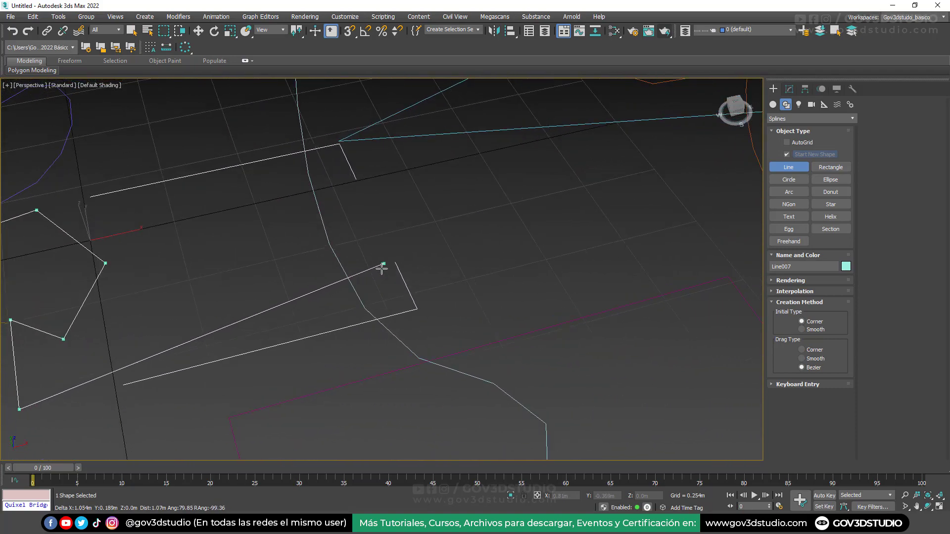
pyautogui.press('i')
pyautogui.press('i')
pyautogui.press('i')
pyautogui.press('i')
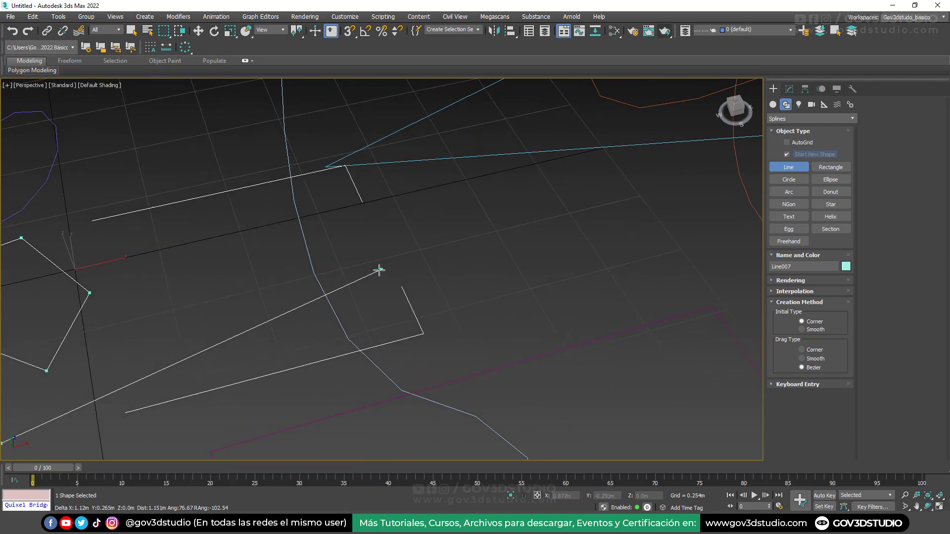
pyautogui.press('i')
pyautogui.press('i')
pyautogui.press('i')
pyautogui.press('i')
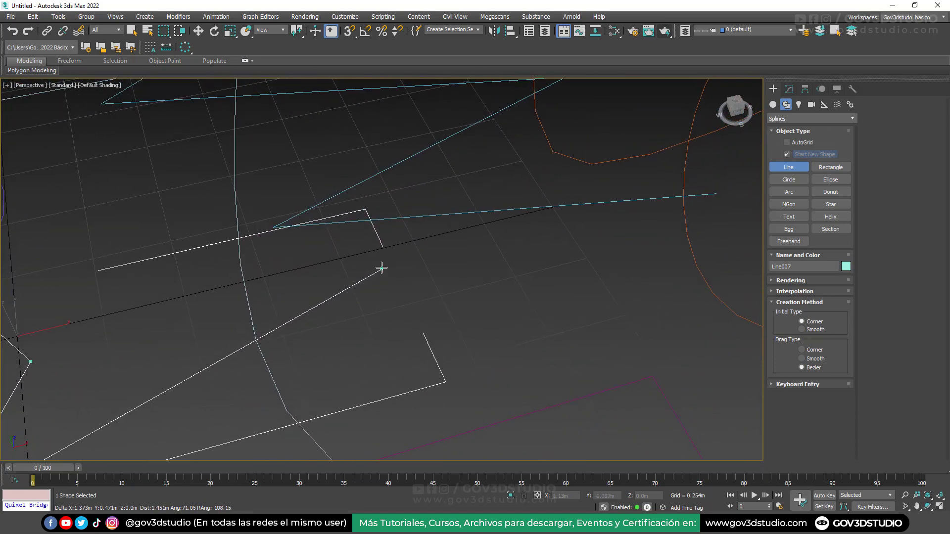
# Extend the open line across the far side of the grid with corner points and a curved Bezier point, recentring the view between points
pyautogui.press('i')
pyautogui.press('i')
pyautogui.press('i')
pyautogui.press('i')
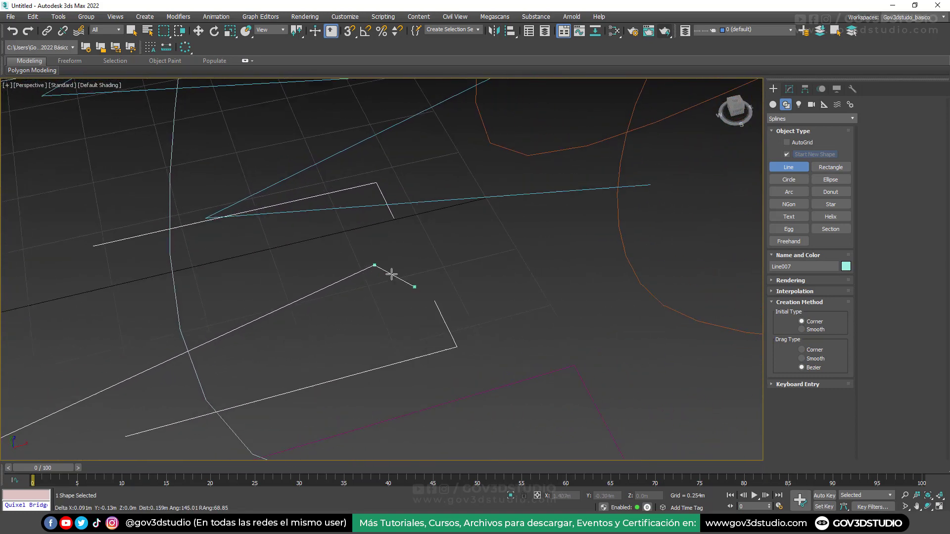
pyautogui.press('i')
pyautogui.press('i')
pyautogui.press('i')
pyautogui.press('i')
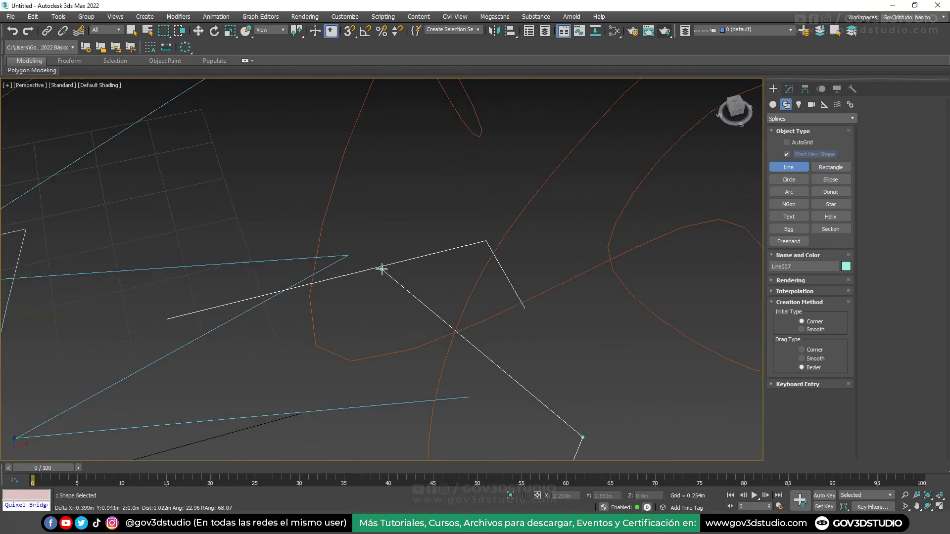
pyautogui.moveTo(297, 245); pyautogui.dragTo(382, 269)
pyautogui.press('i')
pyautogui.press('i')
pyautogui.press('i')
pyautogui.press('i')
pyautogui.press('i')
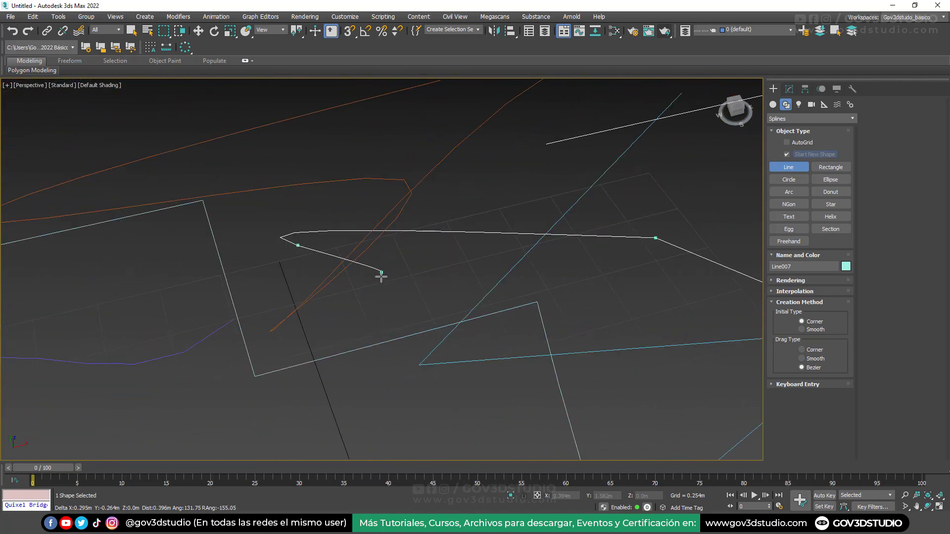
# Add three more corner points over the far blue curve, end the line unclosed, and switch to the Move tool
pyautogui.click(382, 269)
pyautogui.press('i')
pyautogui.press('i')
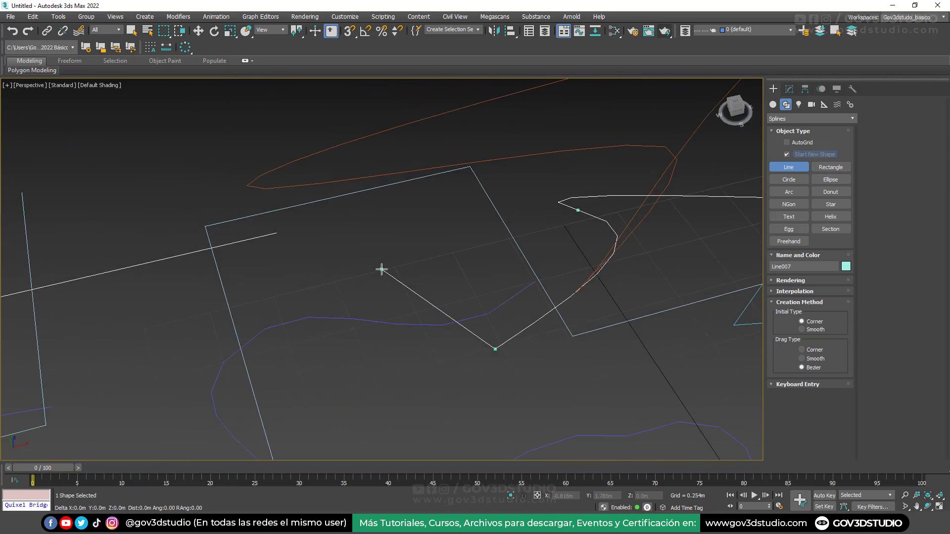
pyautogui.click(381, 269)
pyautogui.press('i')
pyautogui.click(381, 269)
pyautogui.press('i')
pyautogui.rightClick(417, 246)
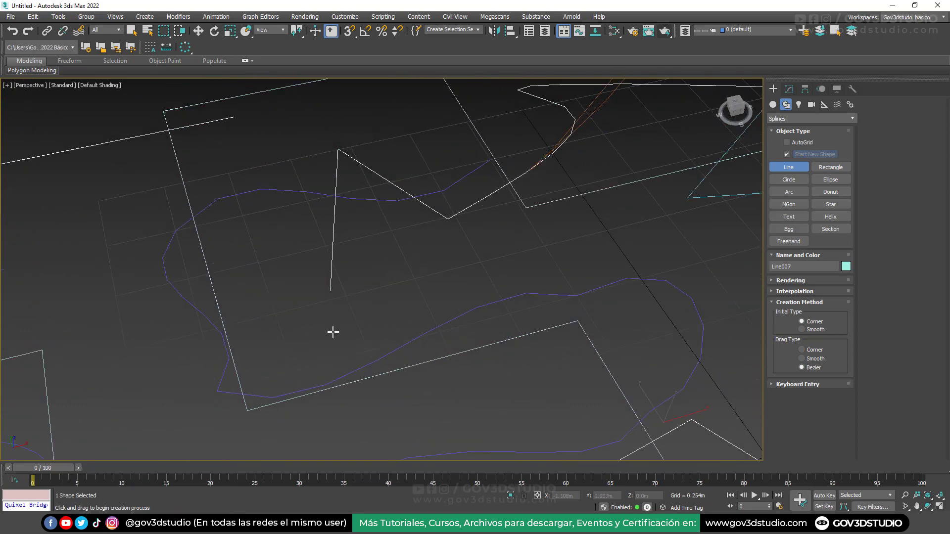
pyautogui.scroll(-10, 431, 251)
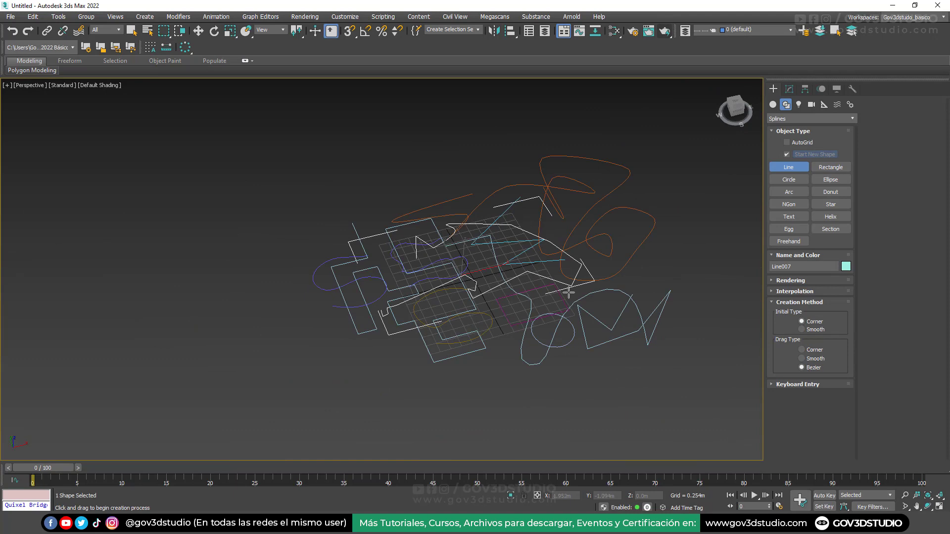
pyautogui.scroll(3, 569, 291)
pyautogui.press('w')
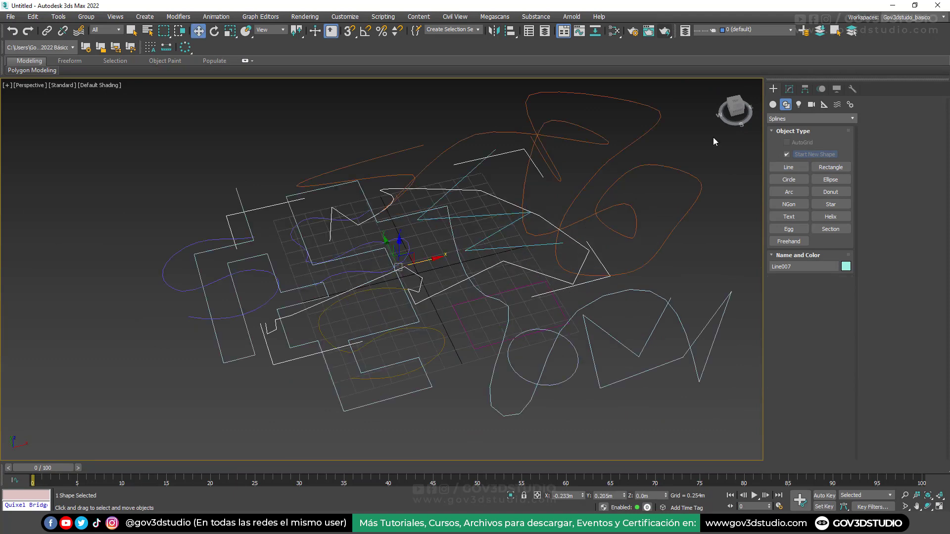
pyautogui.click(773, 105)
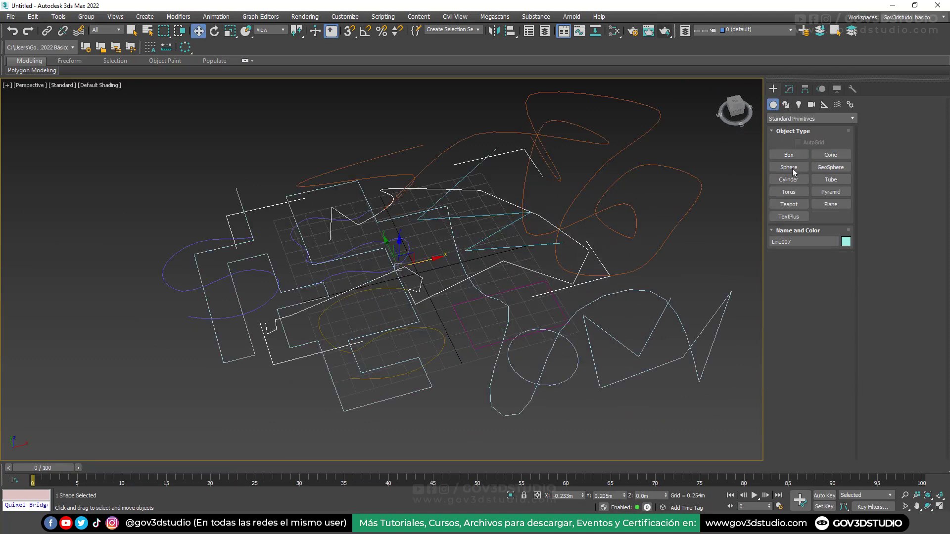
pyautogui.click(788, 156)
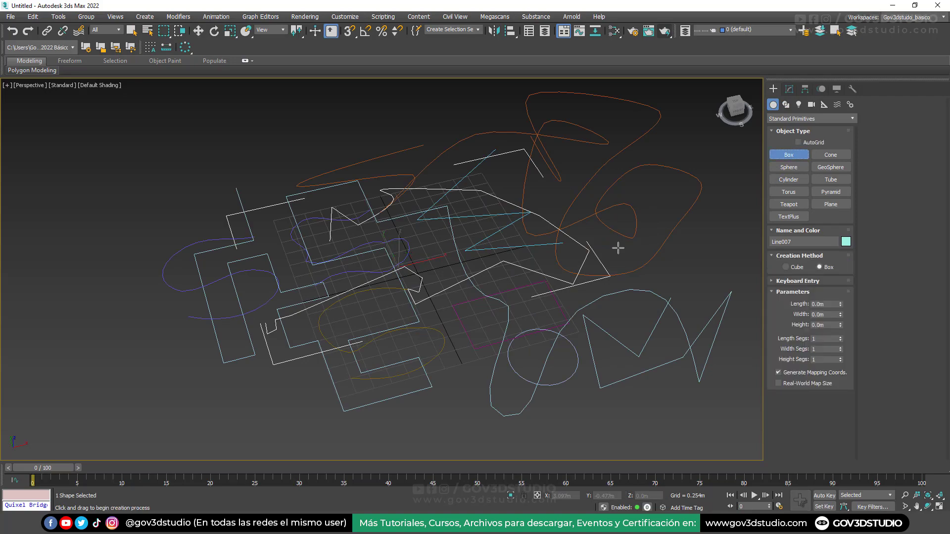
pyautogui.moveTo(618, 248); pyautogui.dragTo(381, 268, button='middle')
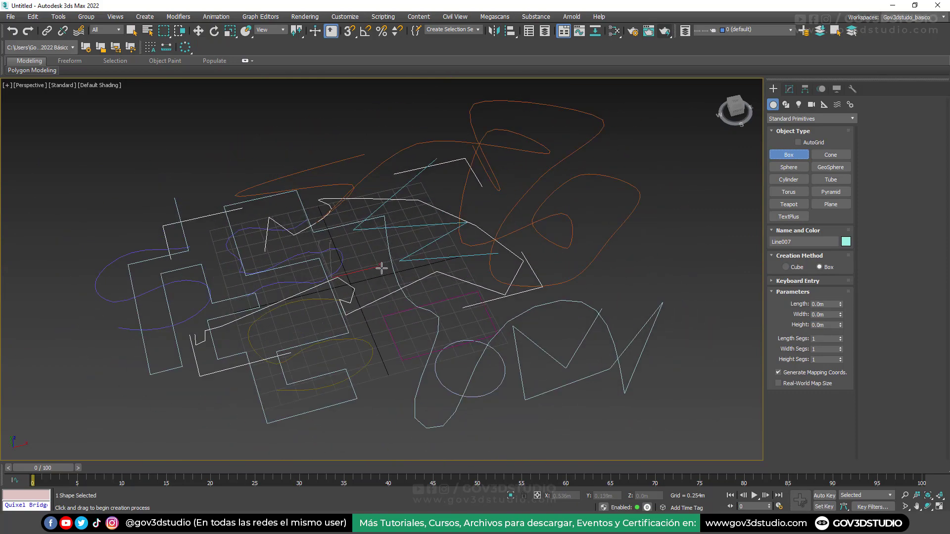
pyautogui.moveTo(381, 268); pyautogui.dragTo(380, 270, button='middle')
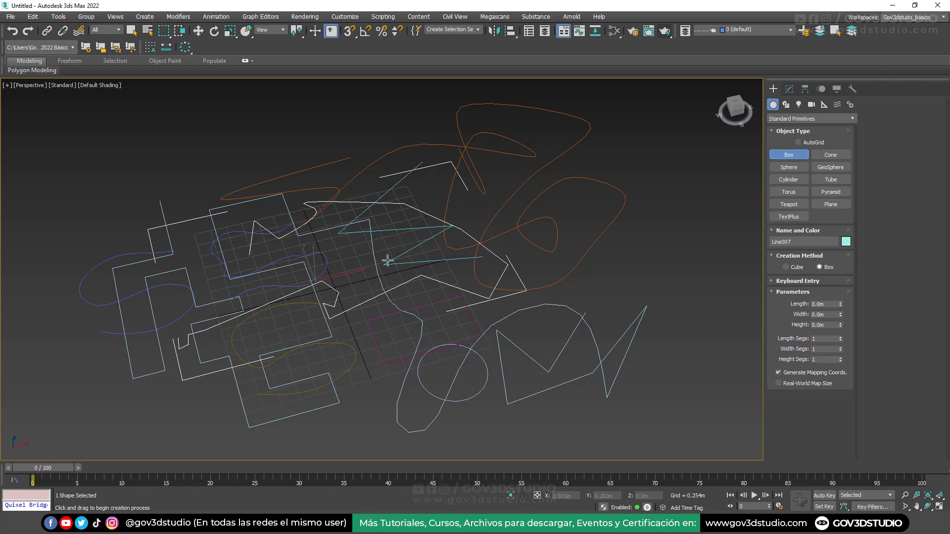
pyautogui.press('w')
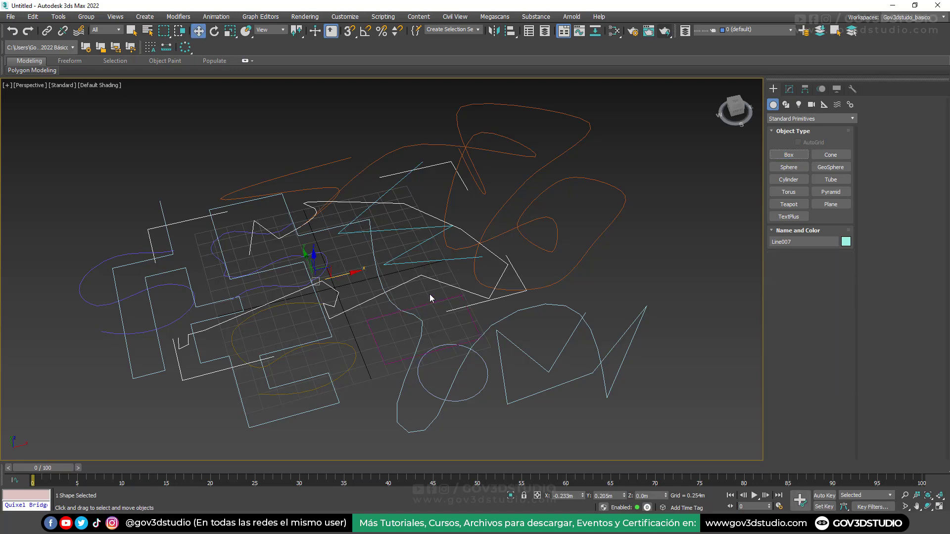
pyautogui.keyDown('alt'); pyautogui.moveTo(429, 318); pyautogui.dragTo(395, 313, button='middle'); pyautogui.keyUp('alt')
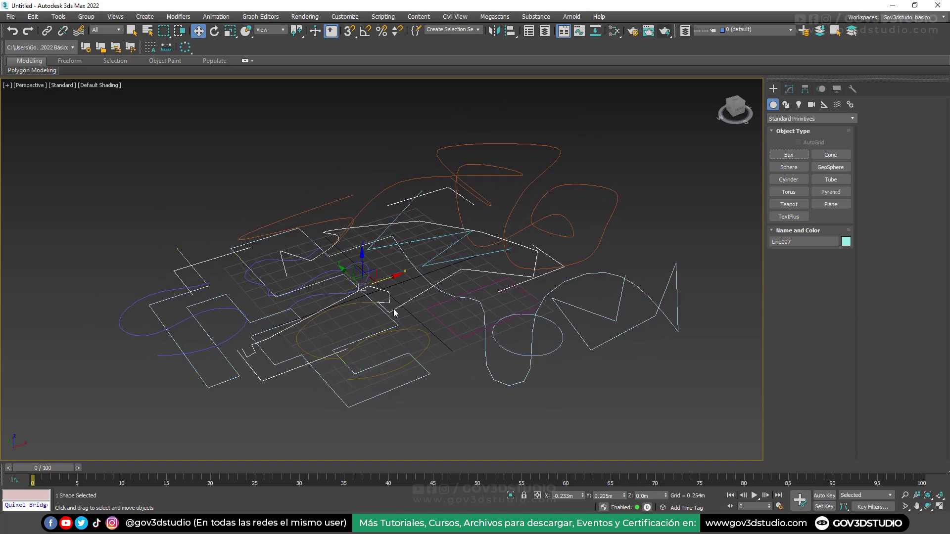